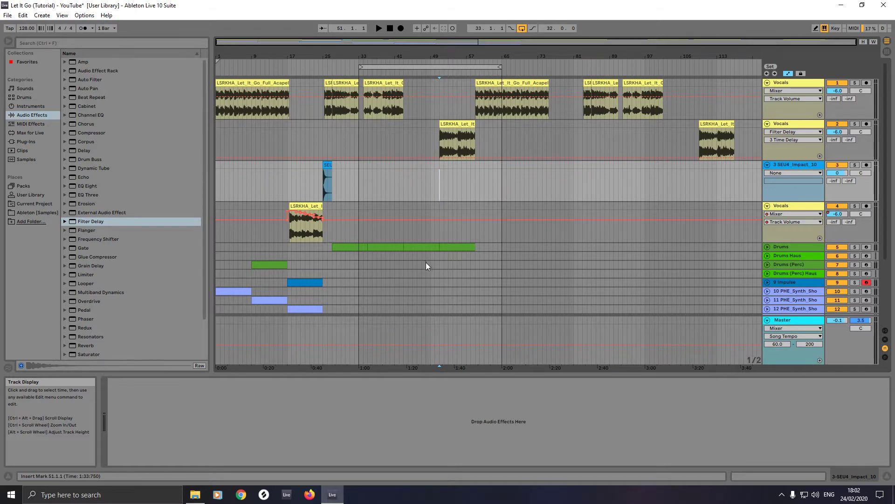
Step: Copy the four consecutive Drums clips spanning bars 27 to 59 so the duplicate section starts at bar 85
scroll(427, 267, down, 1)
scroll(427, 262, down, 5)
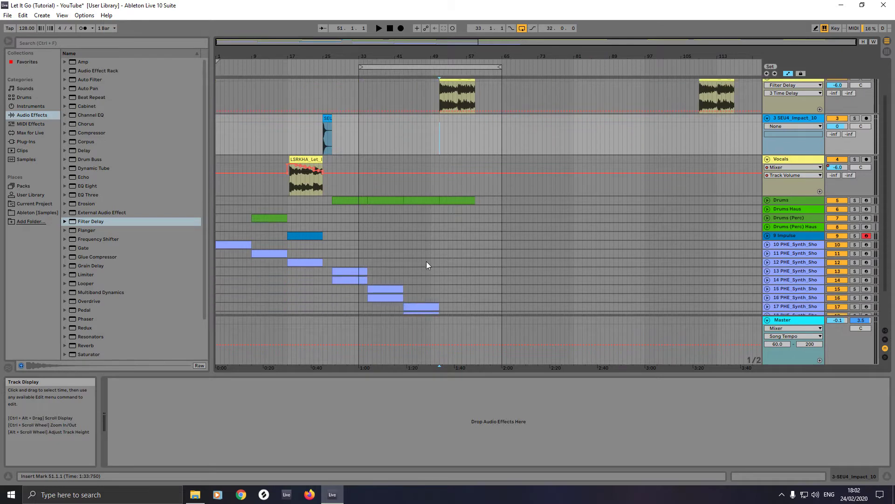
scroll(430, 265, up, 6)
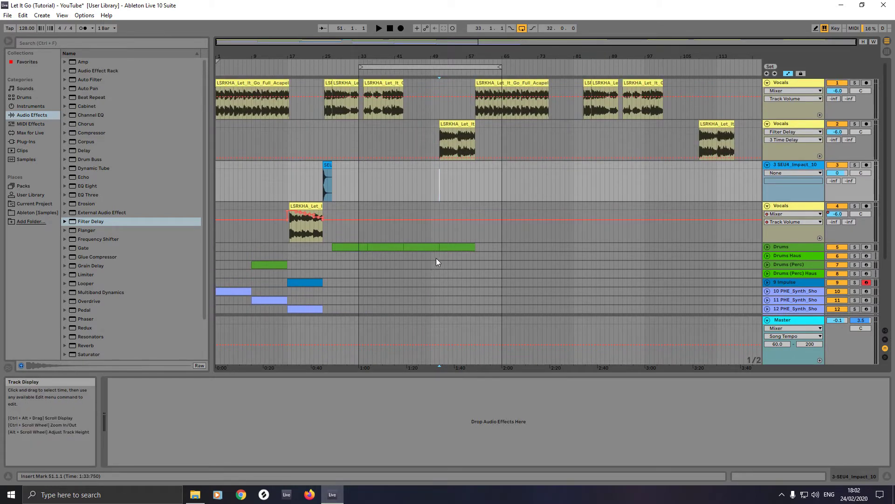
click(458, 247)
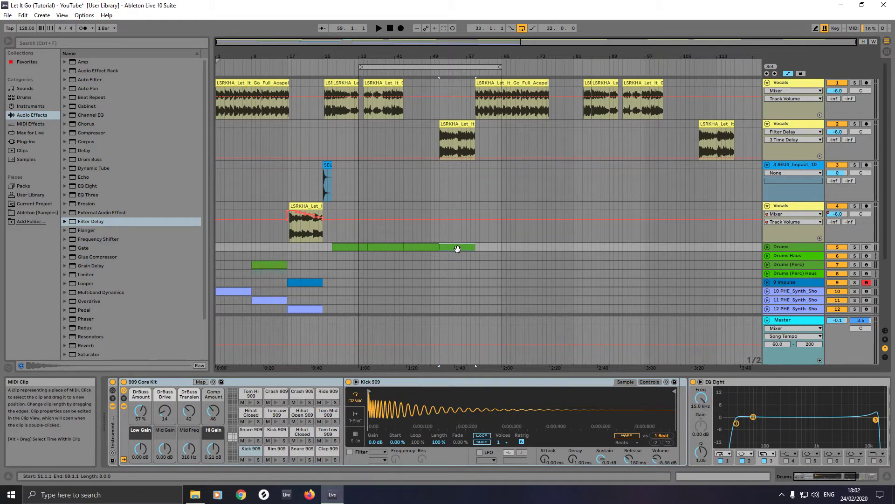
drag(457, 249, 603, 249)
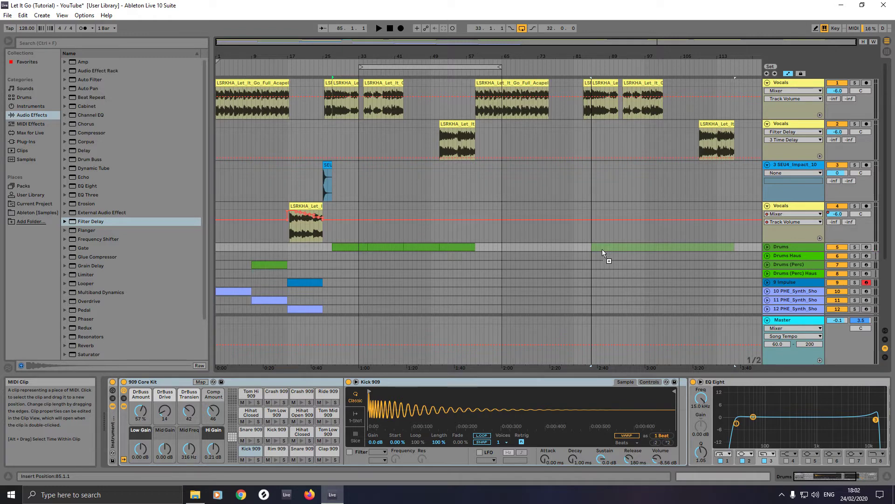
drag(602, 249, 602, 249)
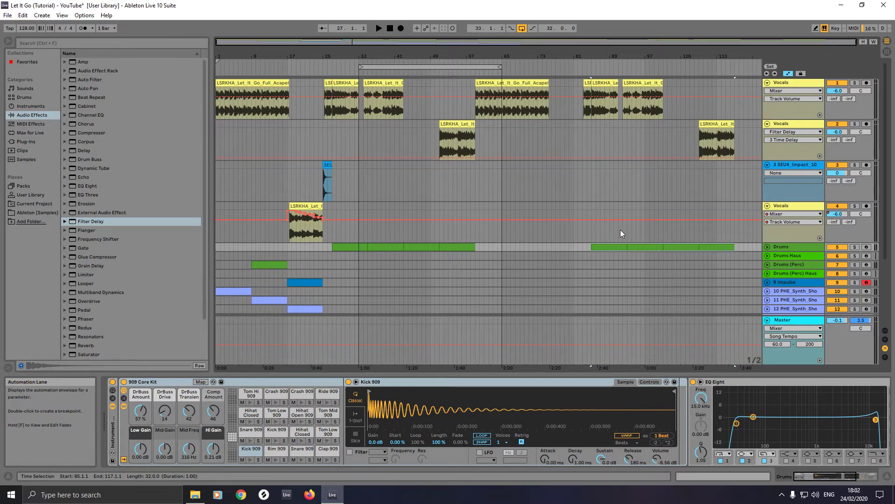
Step: Copy the Impulse clip from bar 17 to bar 101 and shorten the copy to four bars, ending at bar 105
click(718, 125)
click(719, 125)
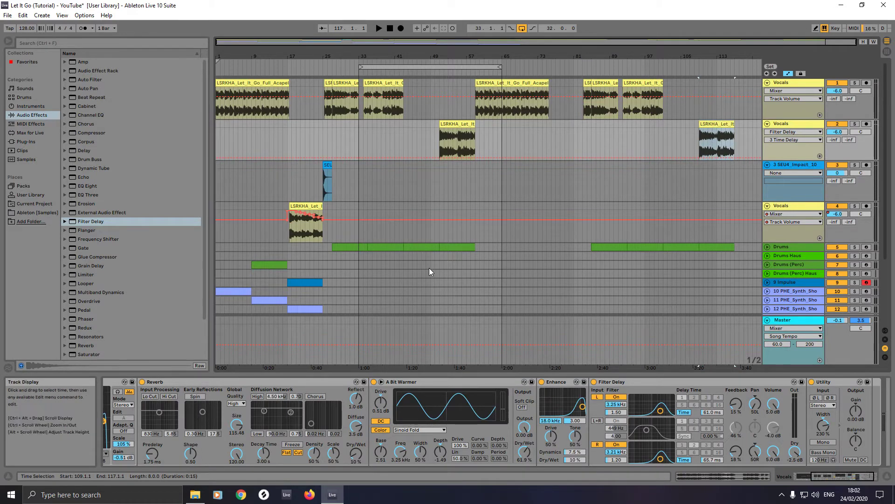
scroll(427, 270, down, 2)
click(302, 254)
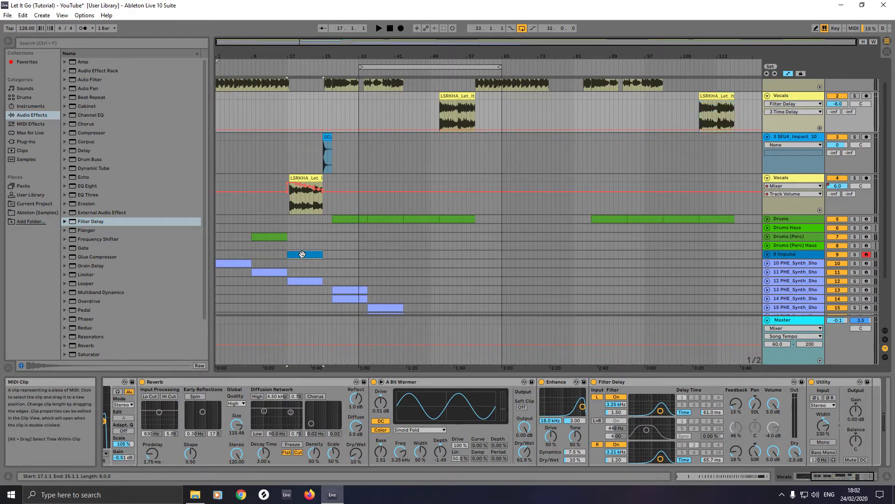
drag(302, 254, 665, 254)
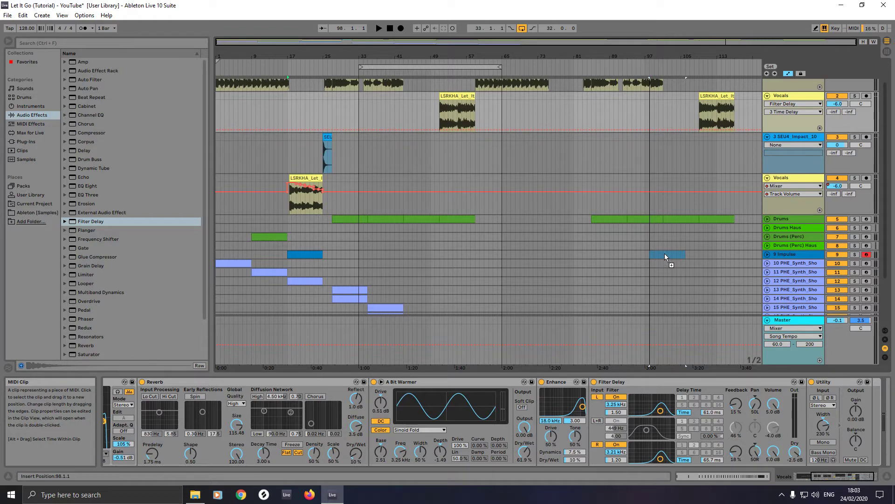
mouse_move(665, 254)
mouse_down()
mouse_move(685, 254)
mouse_move(671, 254)
mouse_up()
click(668, 254)
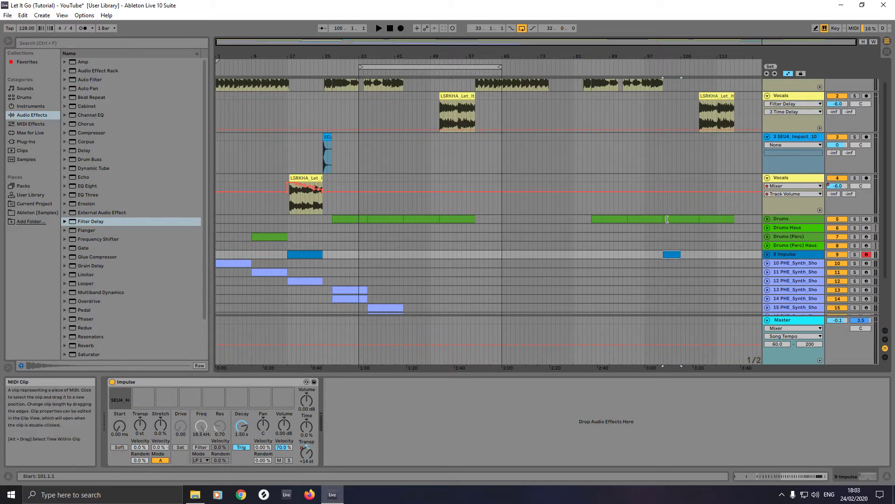
Step: Shift the last two Drums clips four bars later so they start at bars 105 and 113
drag(667, 218, 681, 222)
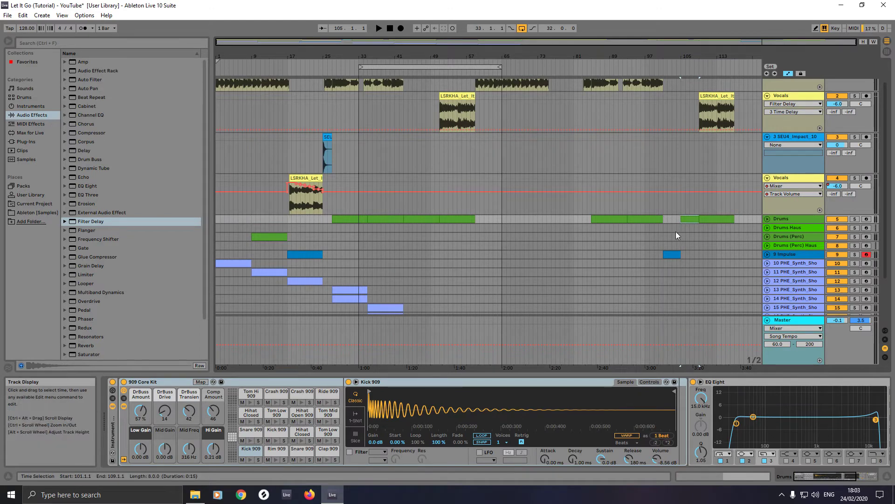
click(690, 220)
key(Delete)
drag(707, 220, 726, 219)
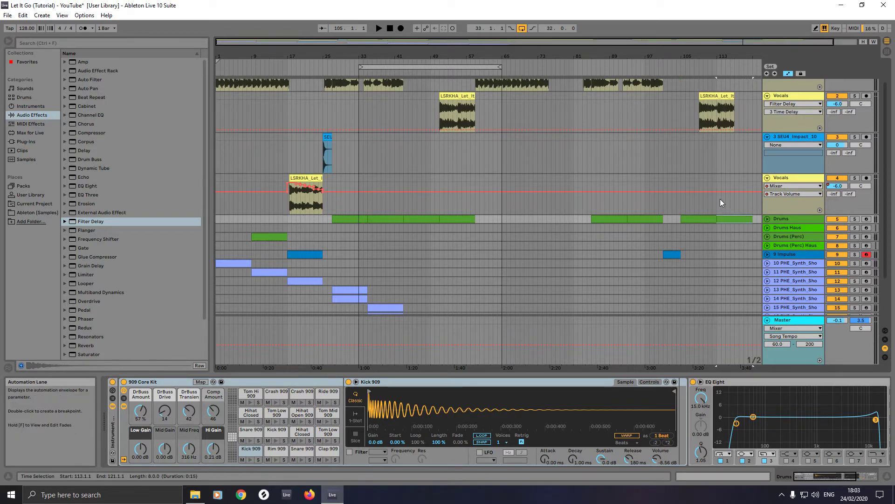
Step: Move the last vocal clip on the second Vocals track to bars 113 to 121, and copy the SEU4_Impact_10 clip to bar 121
scroll(720, 199, up, 1)
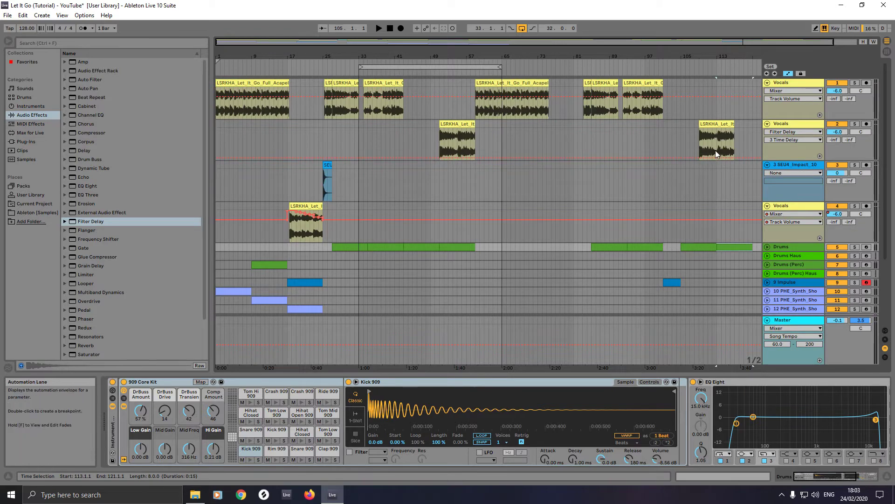
click(716, 123)
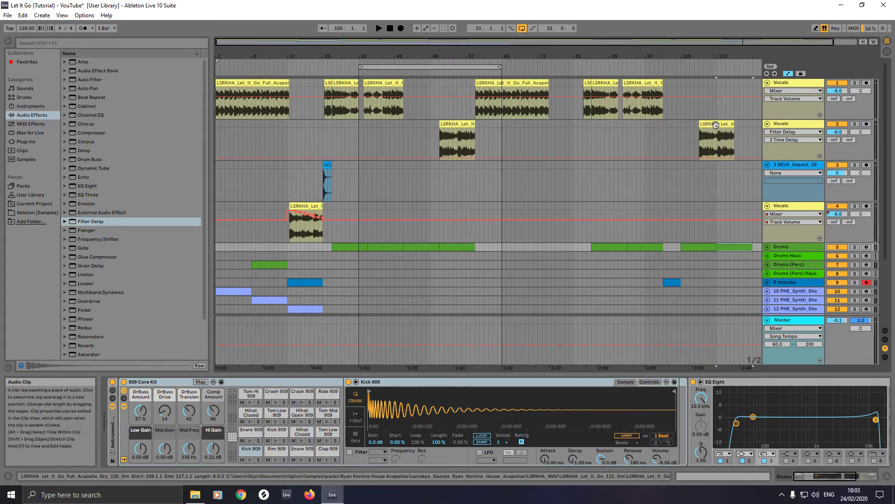
drag(716, 125, 734, 129)
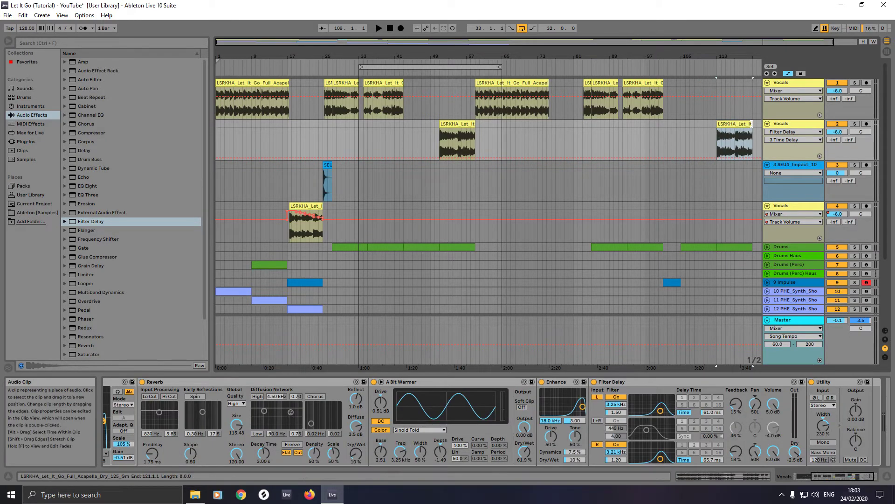
drag(752, 124, 705, 126)
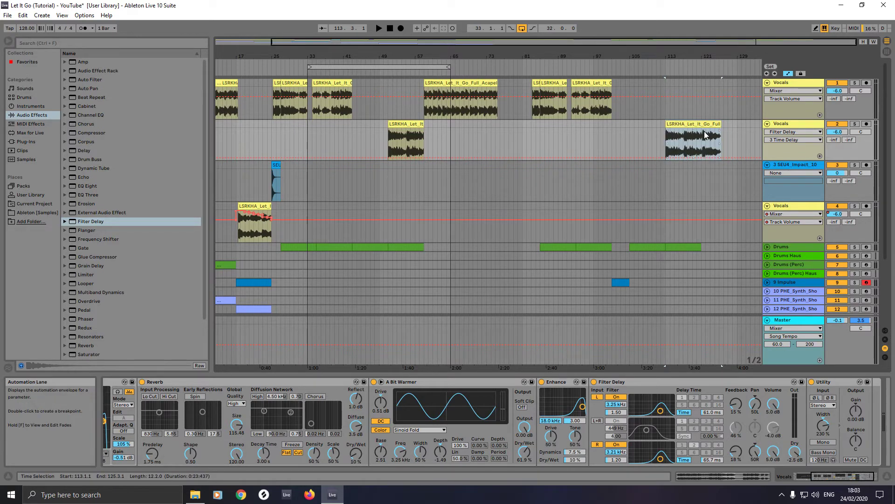
drag(722, 124, 701, 125)
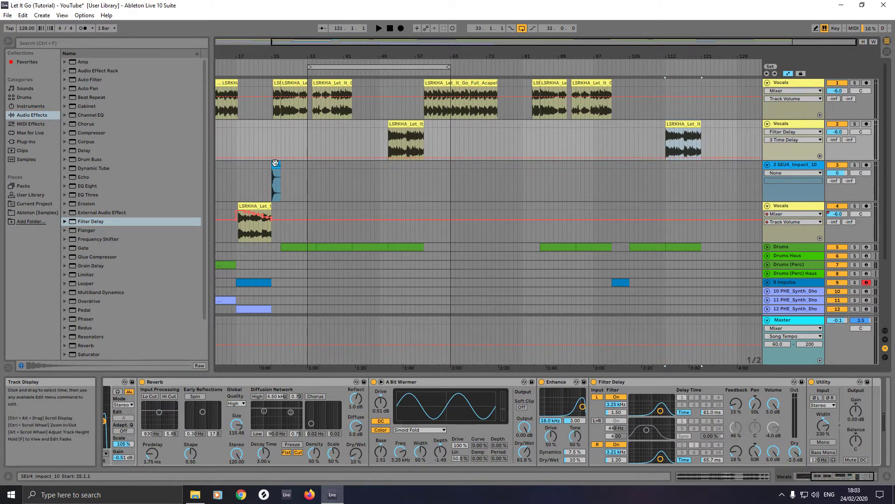
drag(277, 165, 705, 176)
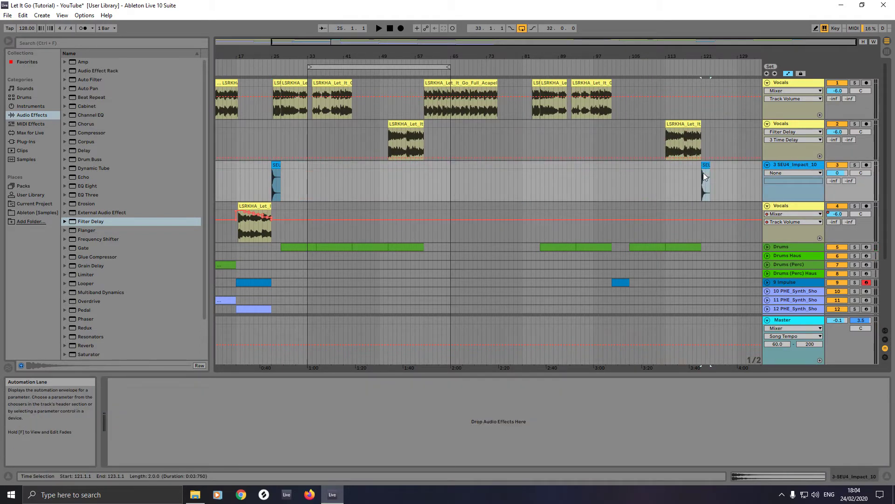
Step: Copy the short vocal clip preceding bar 85 to bars 101 and 103 on the first Vocals track, and play the section
click(536, 83)
drag(536, 84, 616, 90)
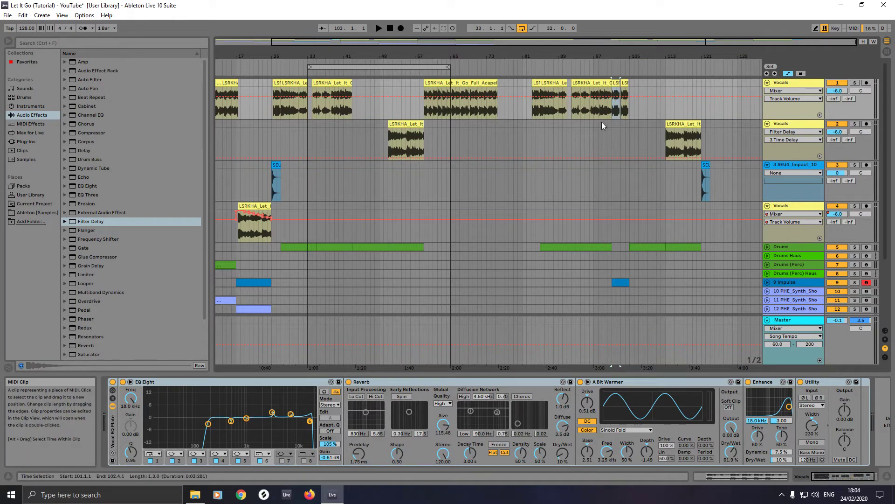
click(611, 66)
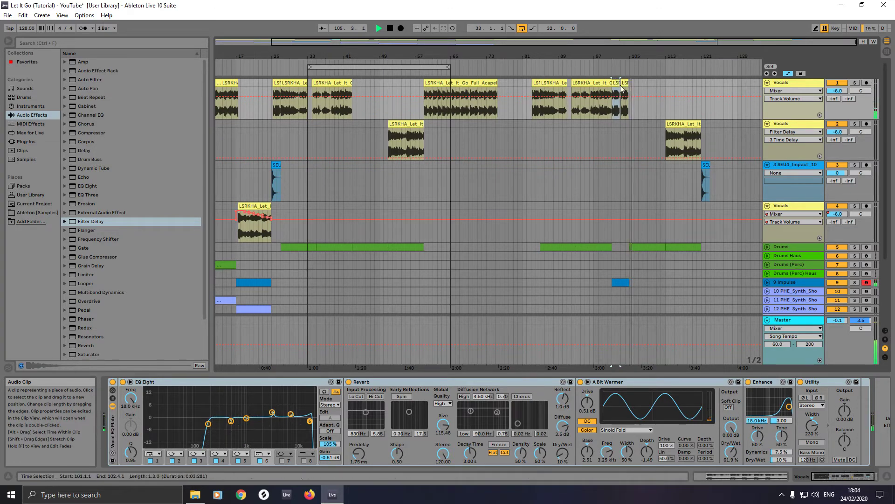
key(space)
Step: Turn the arrangement grid off and move the second short vocal copy later so it ends exactly at bar 105
click(620, 111)
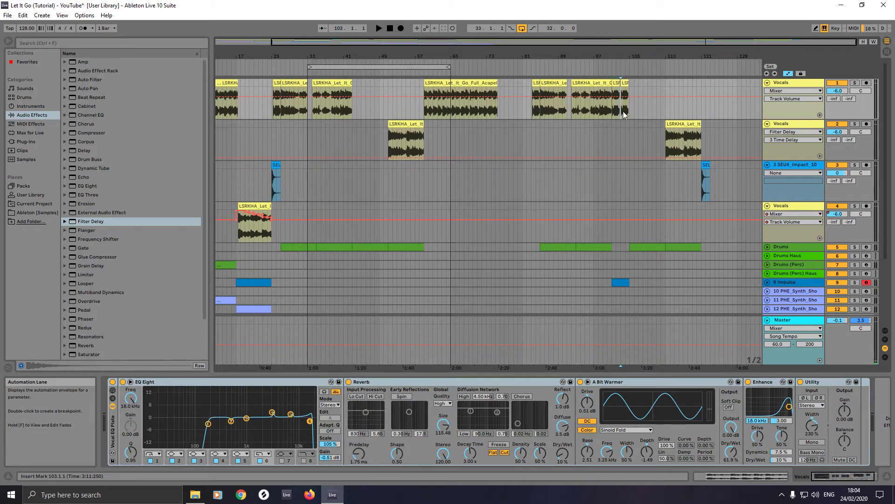
key(plus)
key(plus)
key(plus)
key(plus)
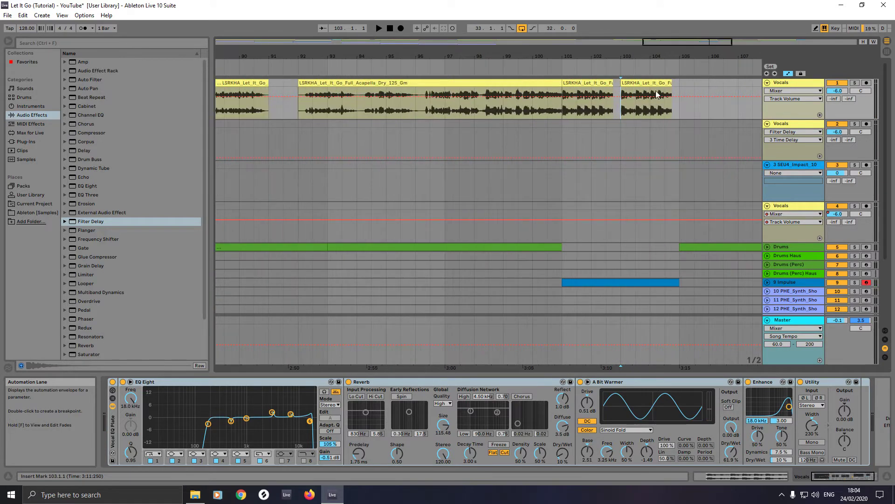
click(659, 84)
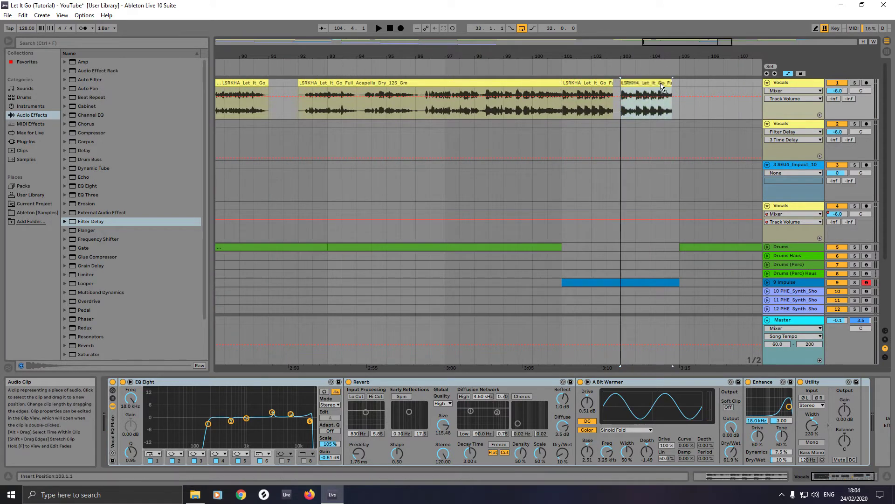
drag(661, 86, 676, 86)
right_click(704, 108)
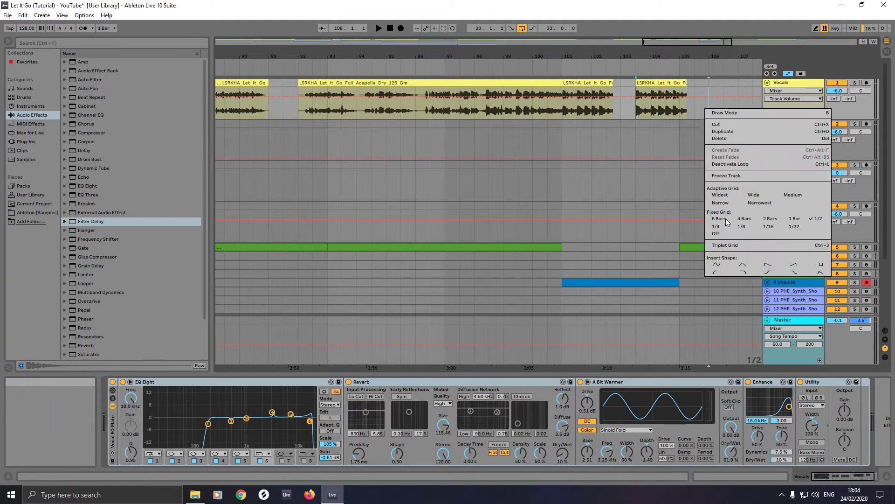
click(717, 234)
click(666, 84)
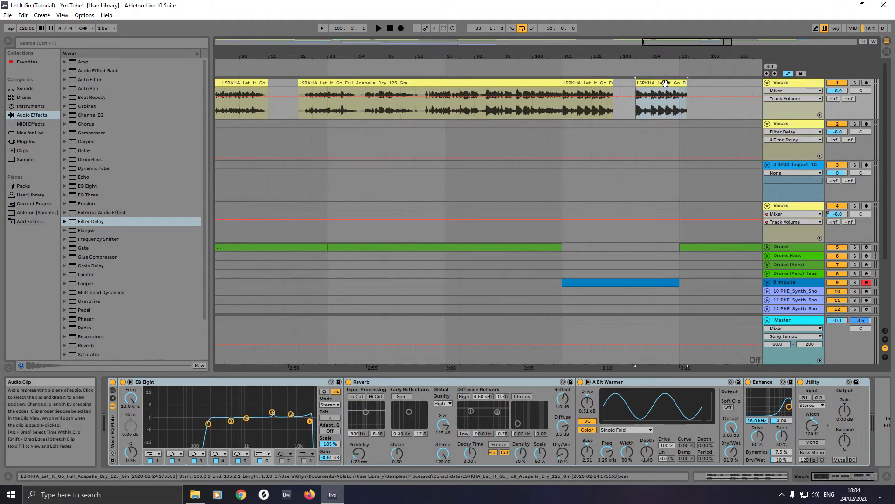
drag(667, 83, 660, 89)
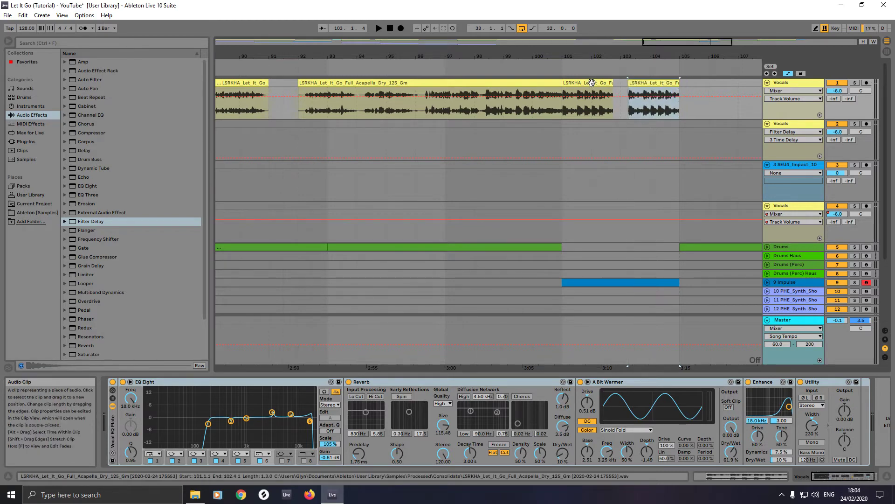
Step: Place the first short vocal copy directly against the second, and fill the gap from 101.1.1 to 101.3.1 with a half-bar vocal piece
mouse_move(590, 84)
mouse_down()
mouse_move(605, 88)
mouse_move(563, 80)
mouse_up()
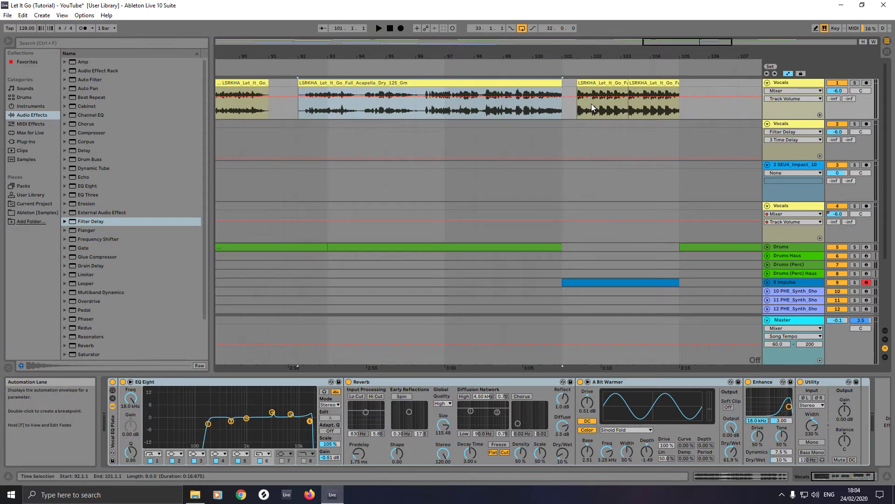
drag(591, 104, 573, 86)
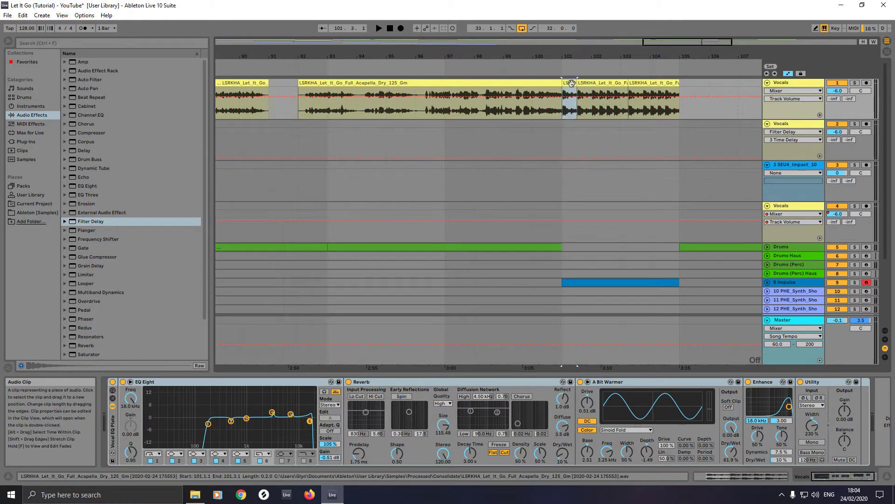
Step: Consolidate the three adjoining vocal clips between bars 101 and 105 into one clip
shift+click(656, 84)
right_click(656, 84)
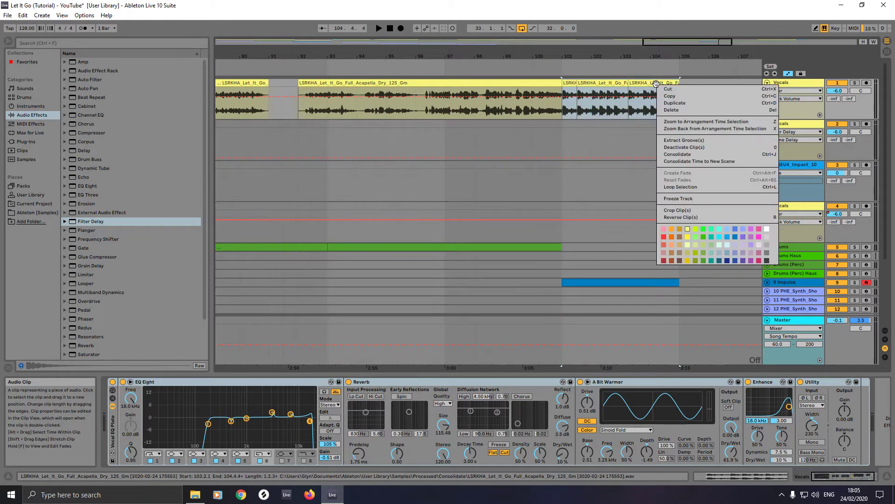
click(676, 155)
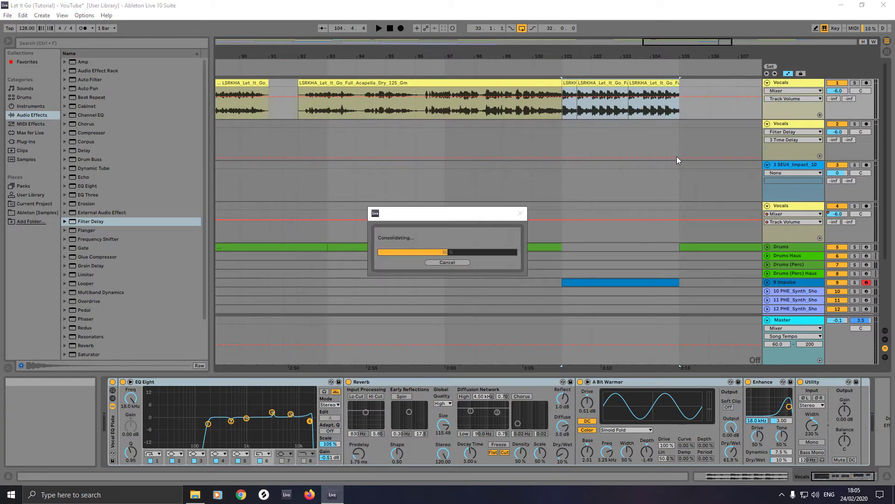
Step: Trim the end of the preceding vocal clip to just before bar 101 and play back the transition
click(553, 66)
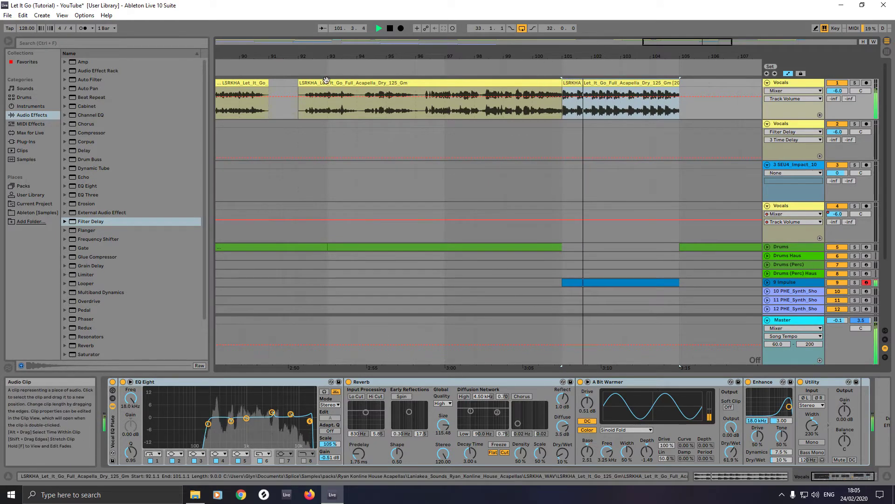
drag(299, 81, 312, 85)
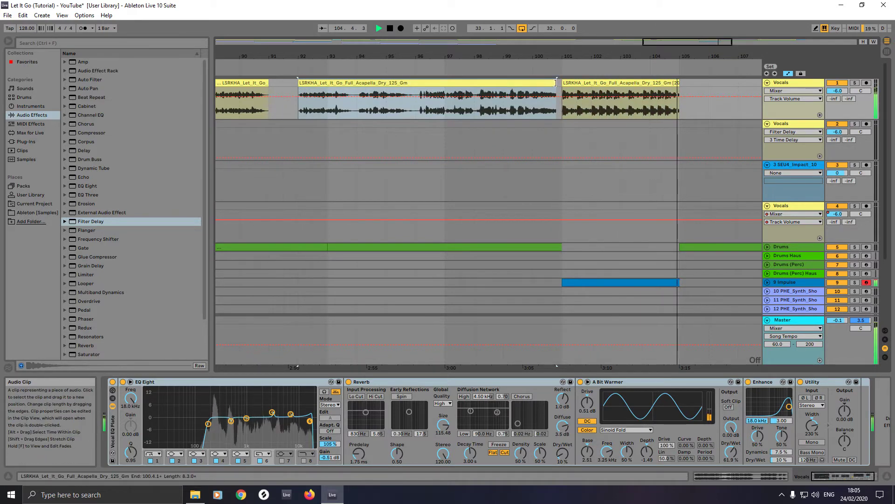
drag(556, 83, 560, 83)
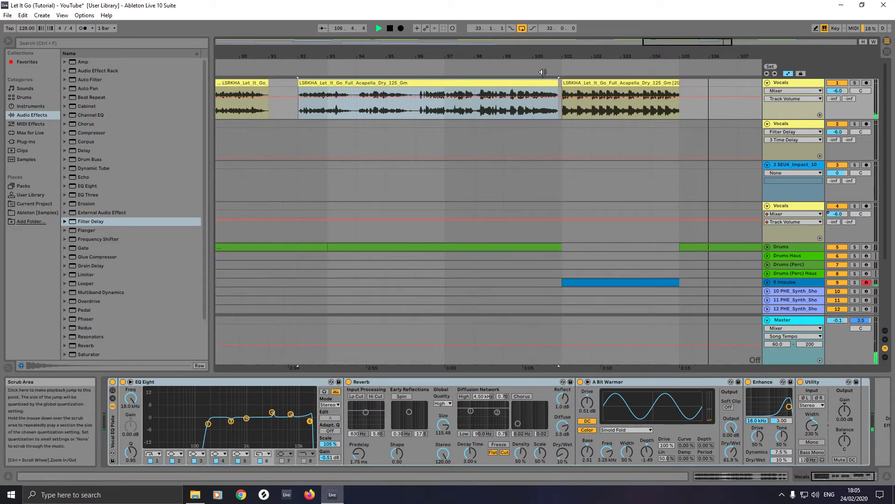
click(543, 72)
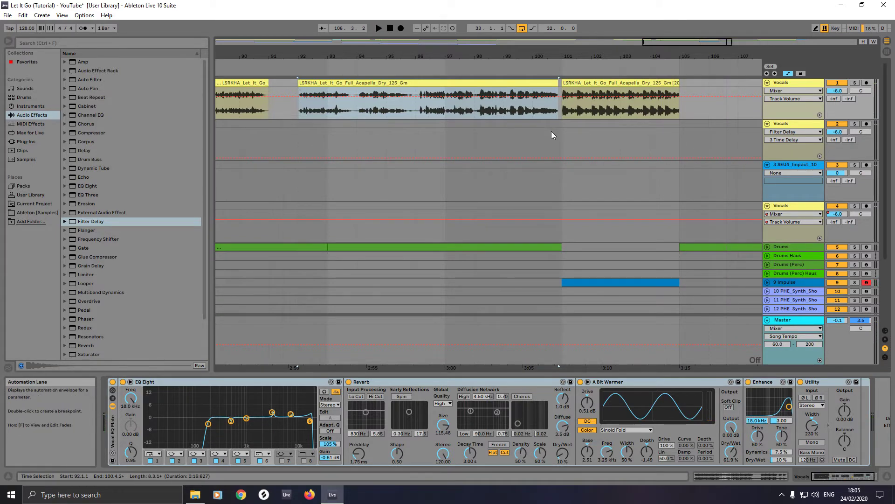
Step: Turn the arrangement grid back on at a 1/2 resolution
key(minus)
key(minus)
key(minus)
key(minus)
key(minus)
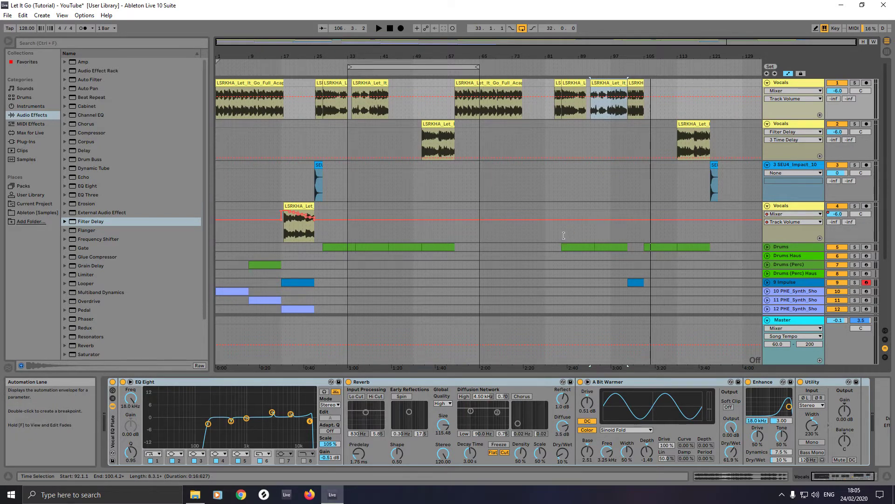
scroll(563, 235, down, 5)
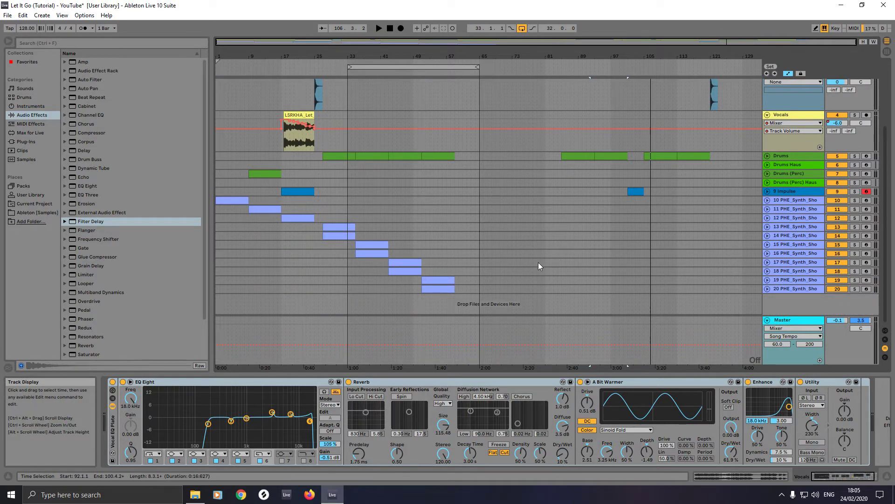
right_click(539, 262)
click(657, 332)
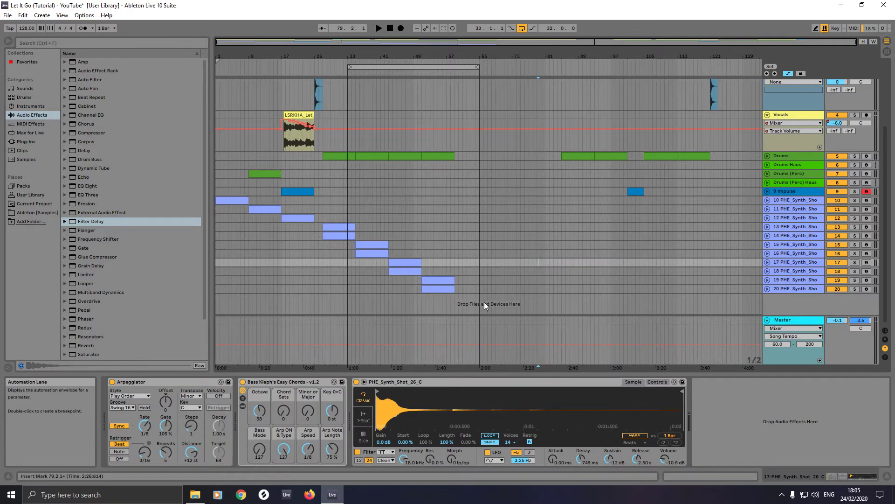
Step: Copy the pair of synth clips at bar 51 to bar 85, placing the copies on tracks 17 and 18
drag(456, 290, 454, 280)
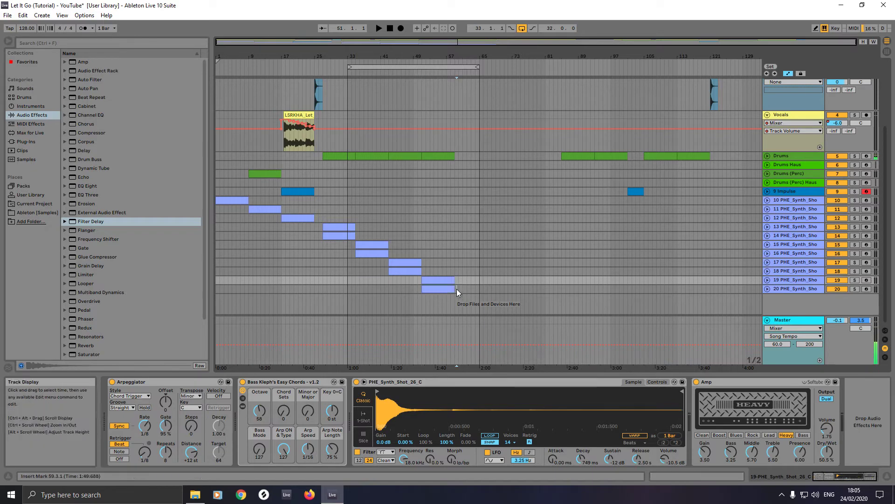
click(456, 290)
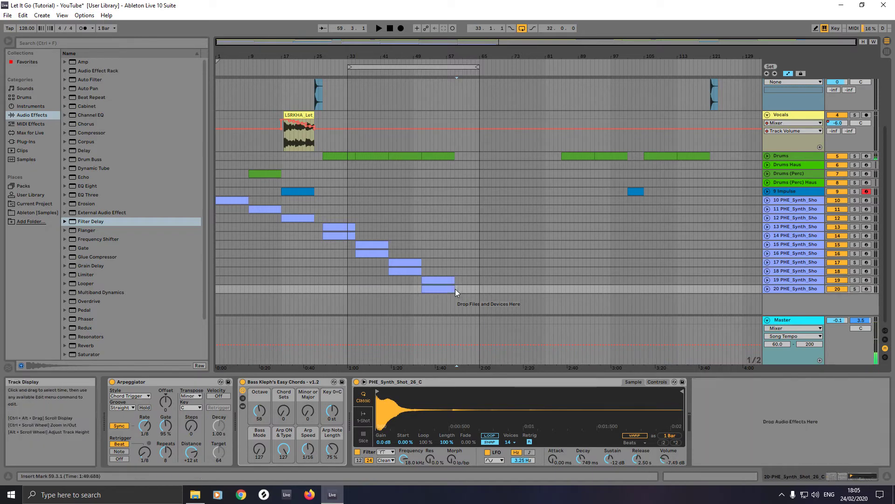
click(422, 281)
click(429, 280)
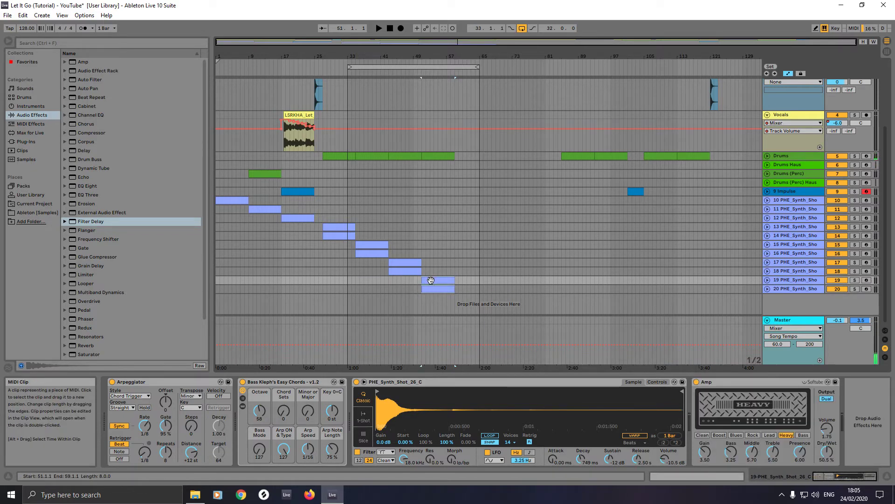
mouse_move(430, 280)
mouse_down()
mouse_move(575, 288)
mouse_move(582, 276)
mouse_move(571, 279)
mouse_up()
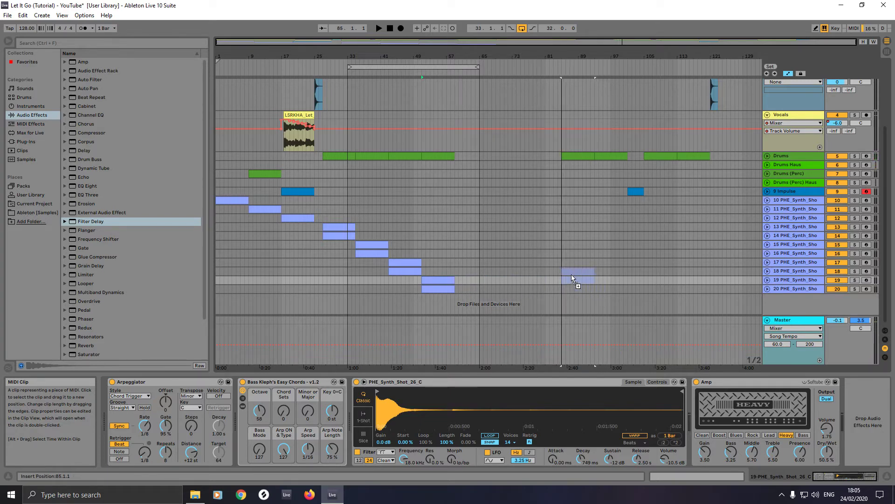
drag(572, 275, 571, 265)
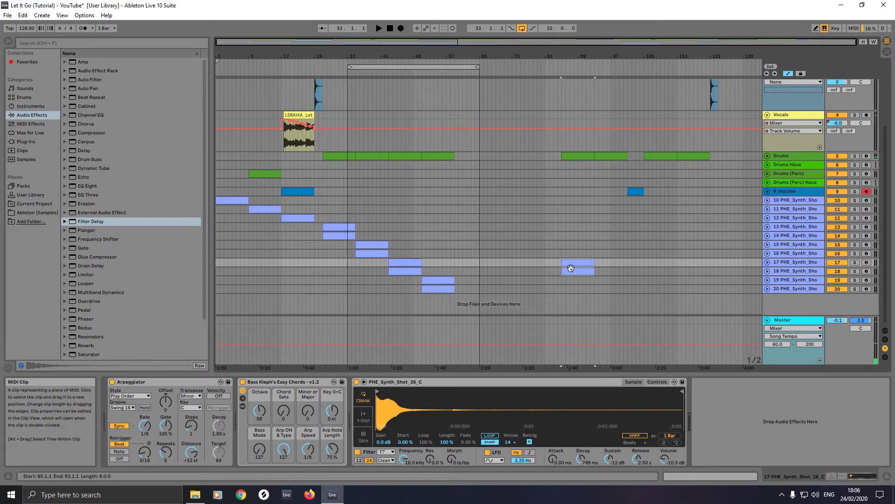
Step: Copy the synth clip pair at bar 43 to bar 93 on tracks 19 and 20, and a four-bar synth pair to bar 101 on tracks 13 and 14
drag(421, 270, 420, 264)
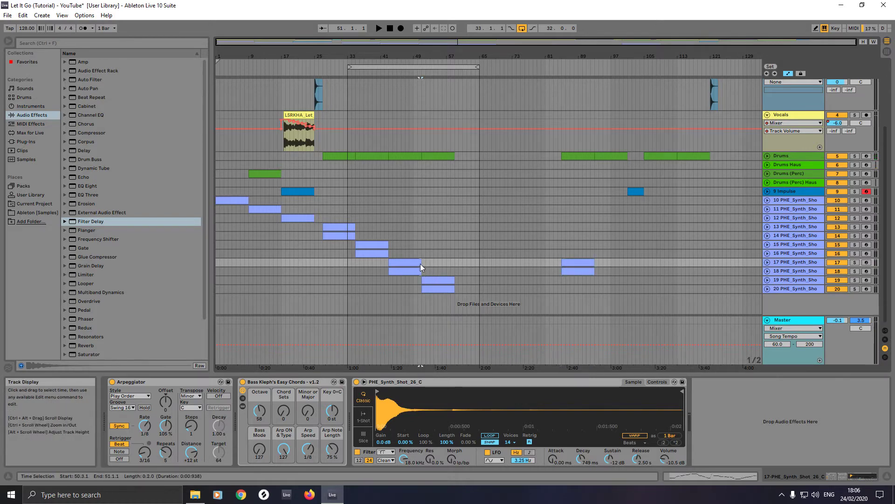
click(394, 261)
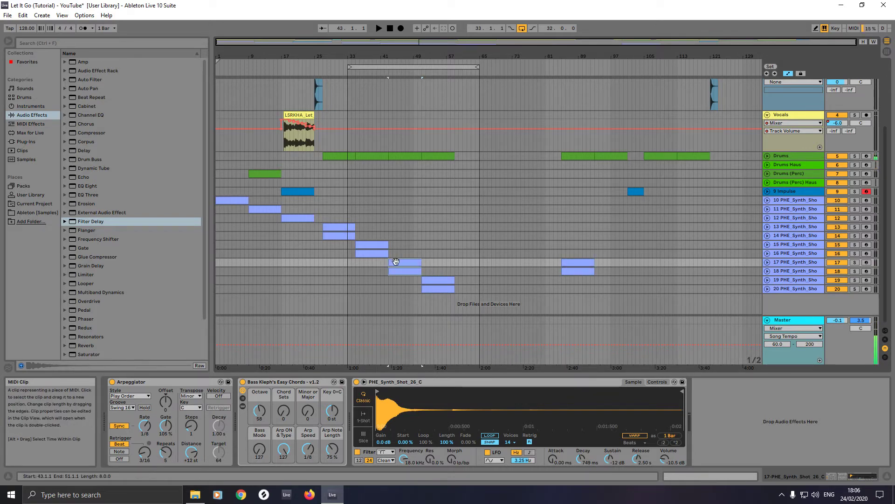
drag(396, 261, 602, 281)
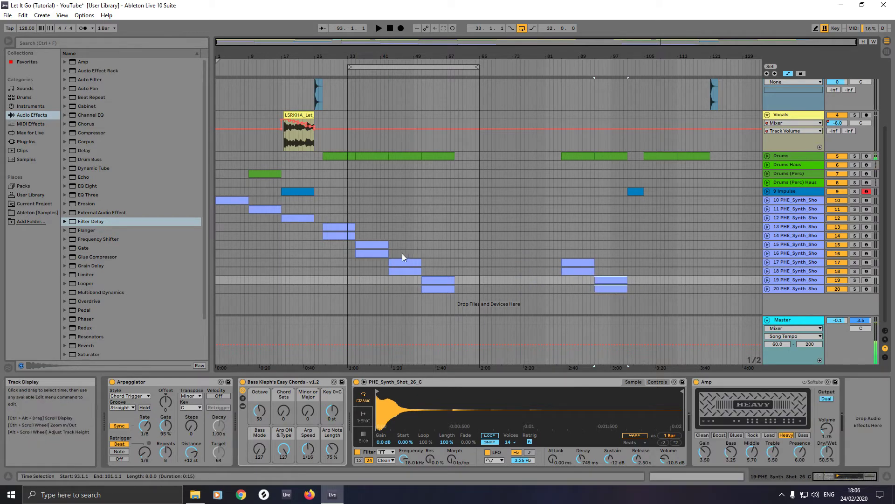
drag(389, 253, 643, 227)
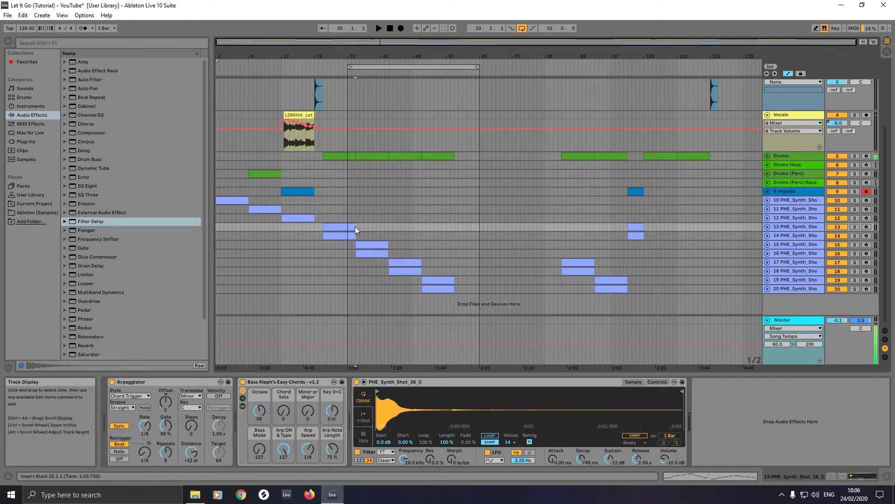
Step: Copy the pair of synth clips at bar 27 to bar 105, placing the copies on tracks 19 and 20
drag(355, 225, 330, 225)
click(320, 226)
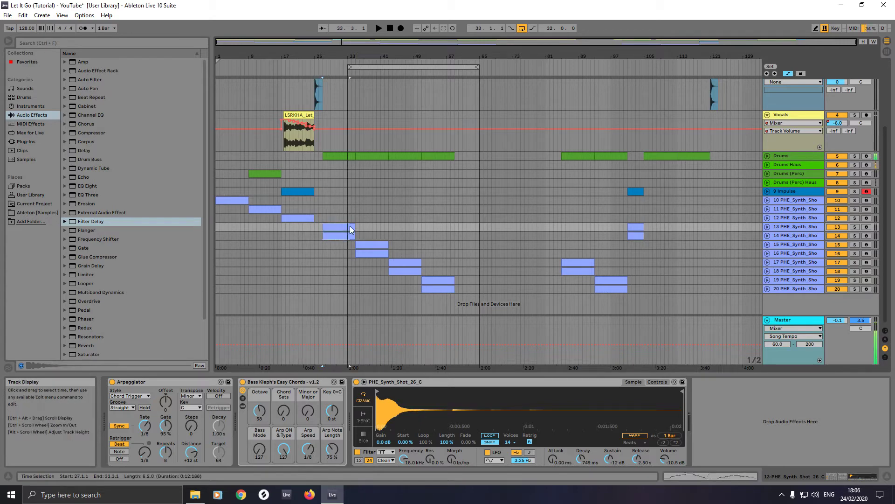
click(334, 227)
drag(334, 227, 655, 281)
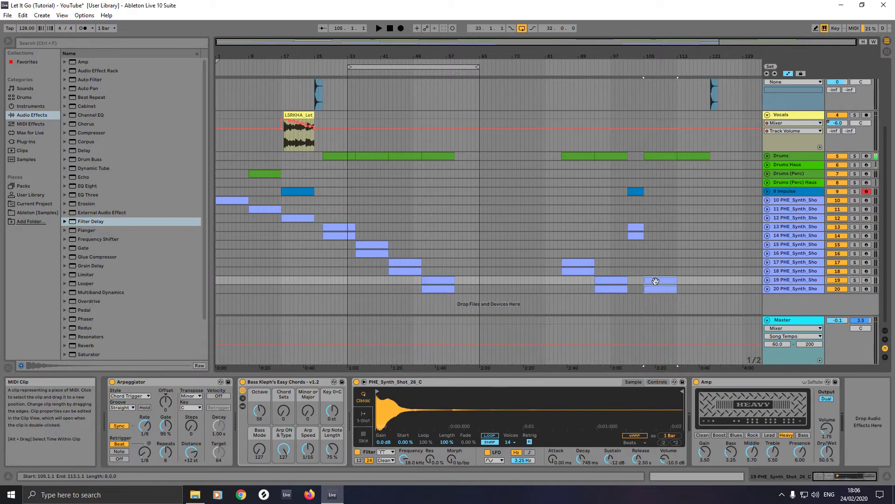
Step: Copy the pair of synth clips at bar 43 on tracks 17 and 18 to bar 113 on the same tracks
click(414, 262)
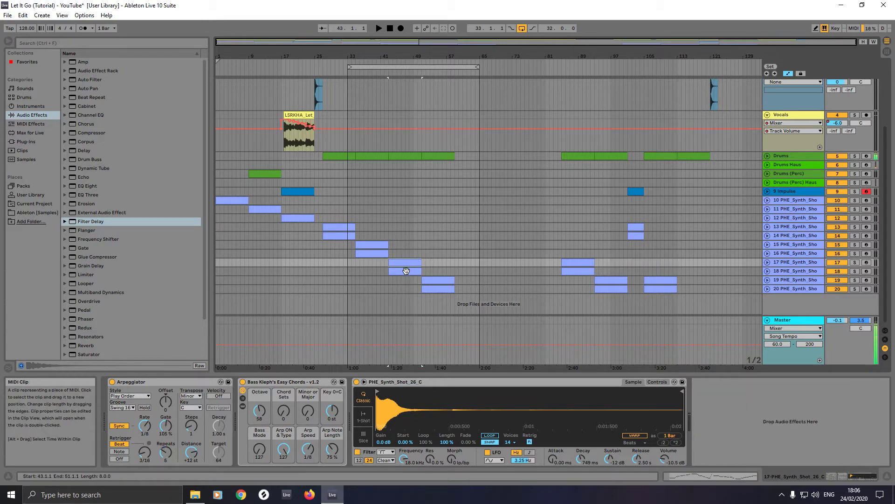
click(405, 270)
drag(400, 264, 689, 258)
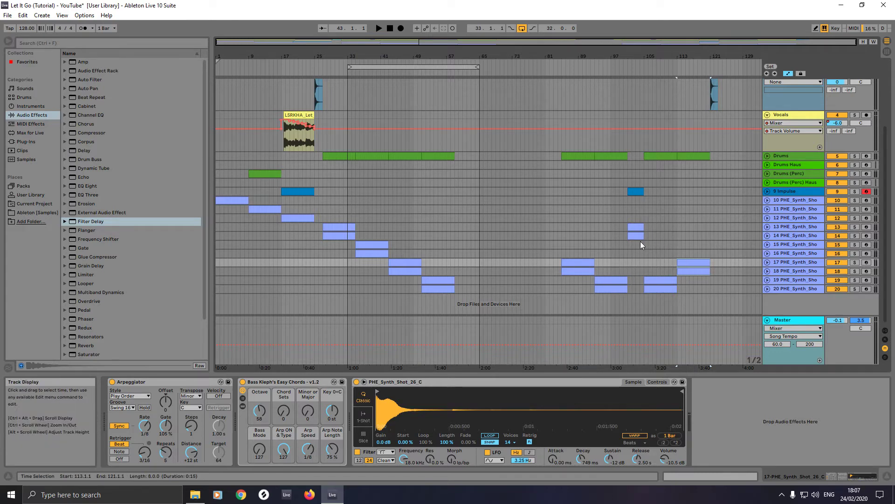
Step: Play back the second drop from just before bar 85 and select the drum clip that starts there
scroll(640, 244, up, 4)
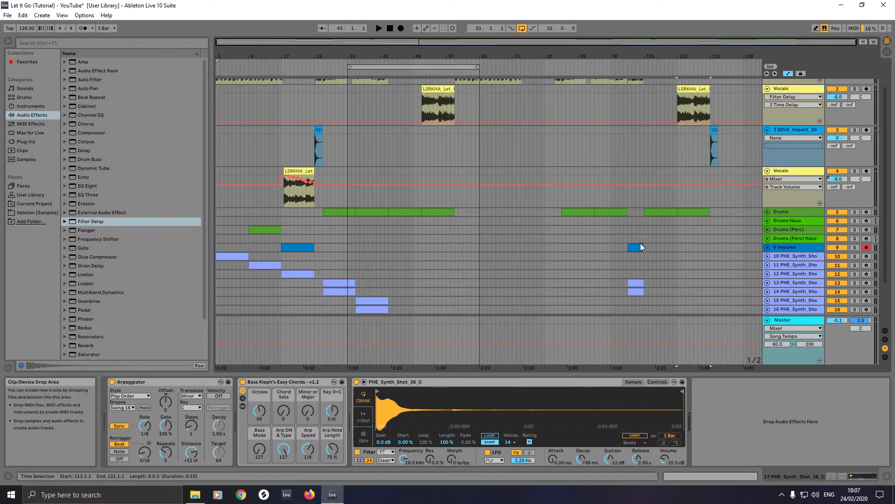
scroll(640, 243, up, 3)
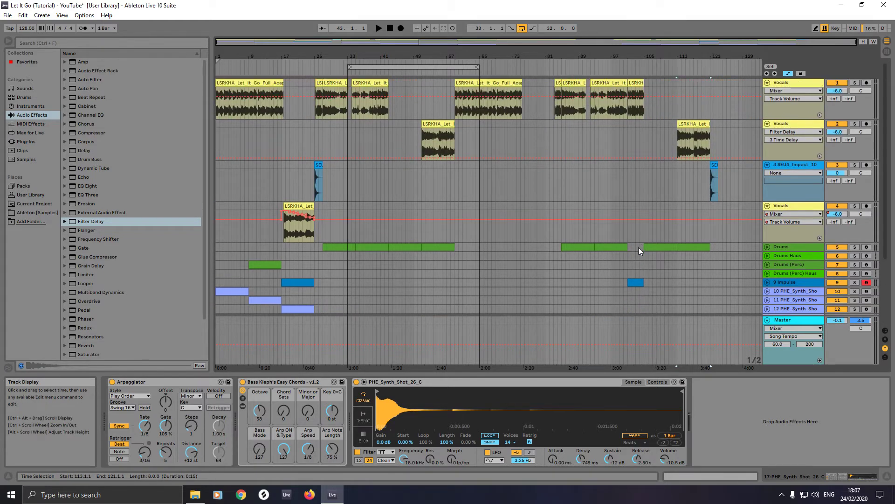
scroll(630, 249, down, 6)
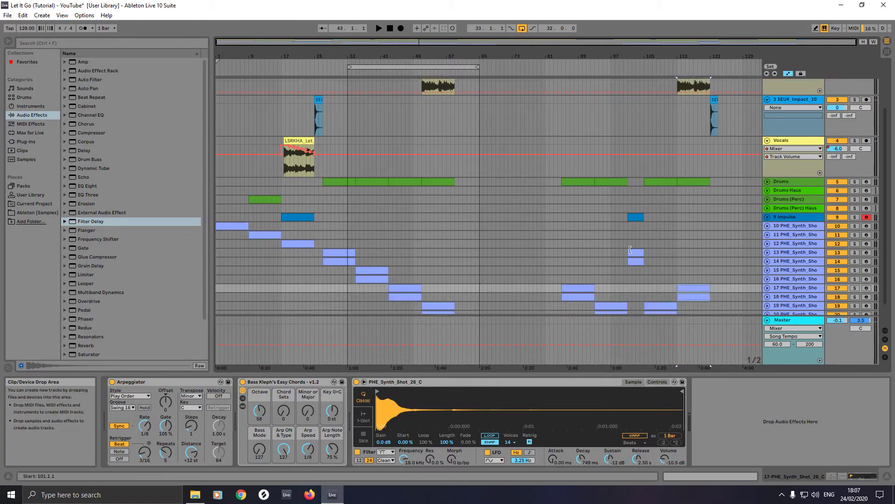
click(555, 65)
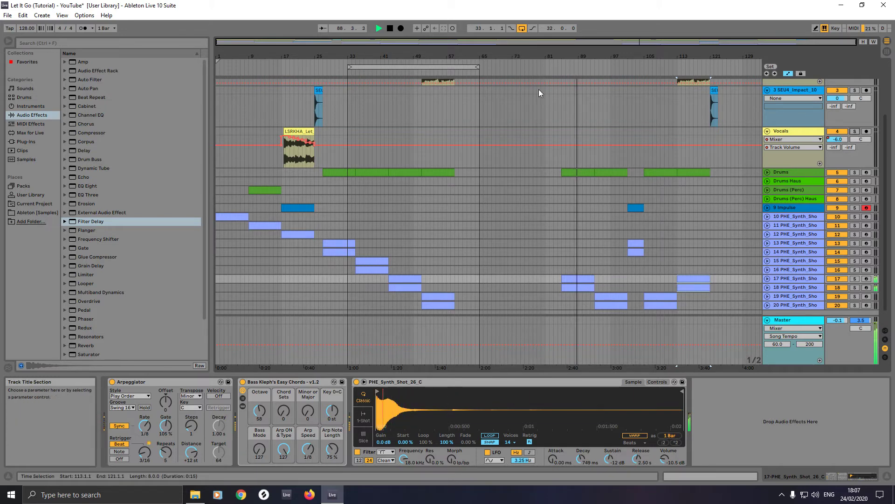
click(571, 173)
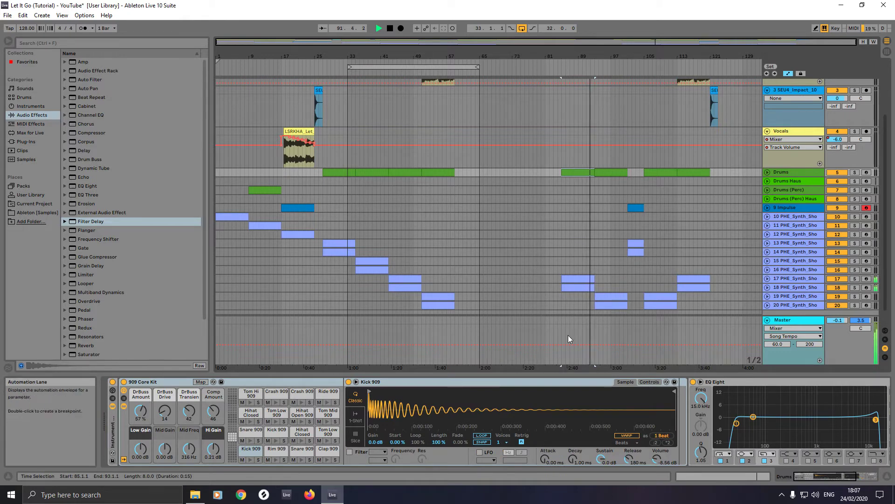
Step: Unfold the Drums Haus track to examine its Instant Haus All Out automation
click(768, 180)
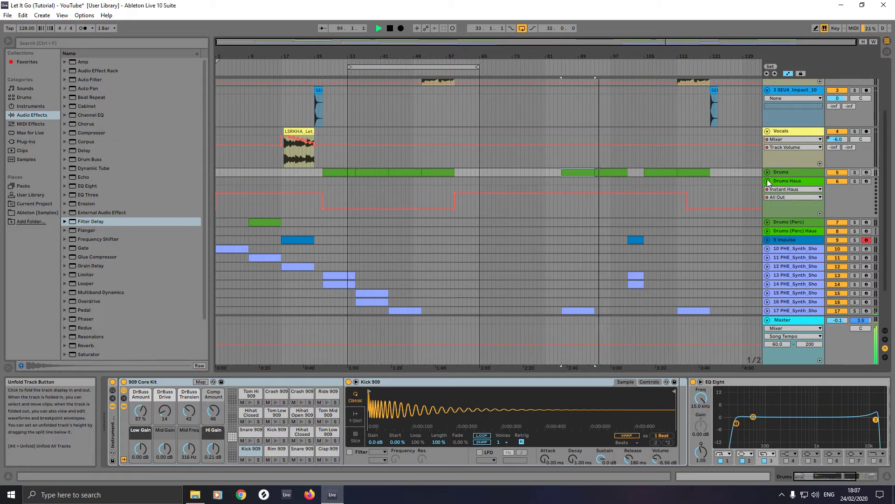
click(768, 180)
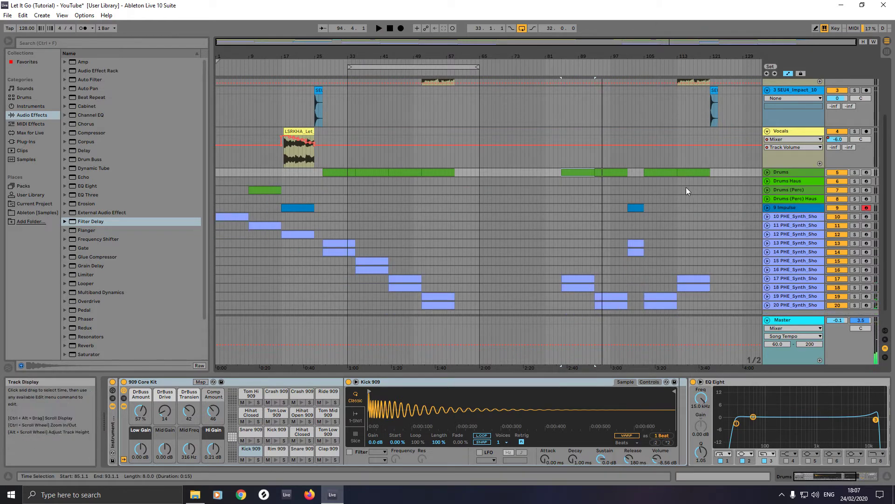
click(768, 181)
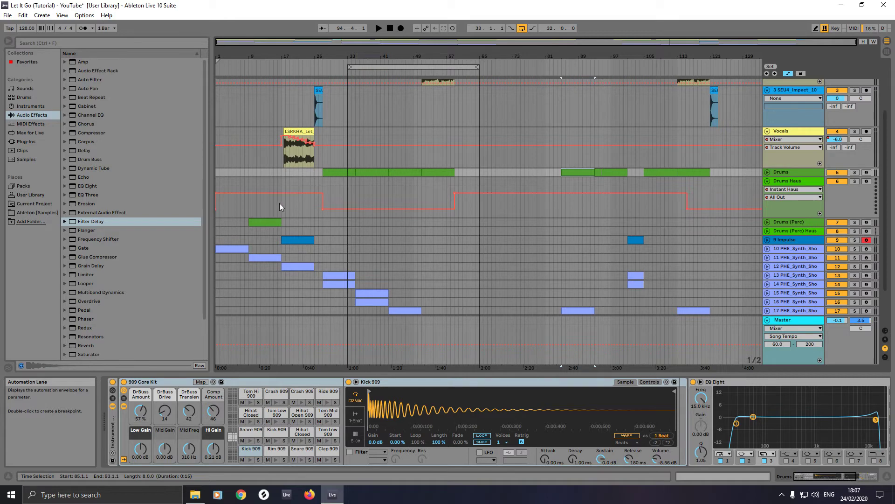
Step: Copy the Drums (Perc) clip at bar 9 to bar 67 on the same track
click(260, 222)
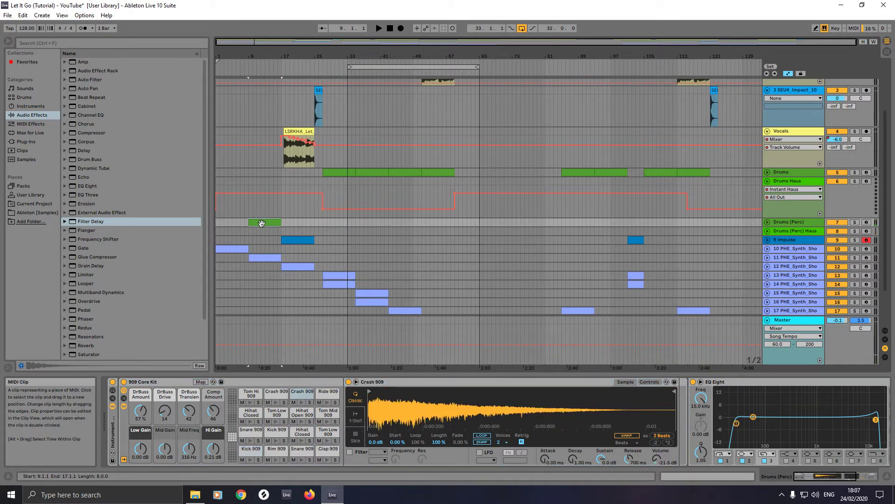
drag(260, 223, 524, 222)
scroll(533, 239, up, 4)
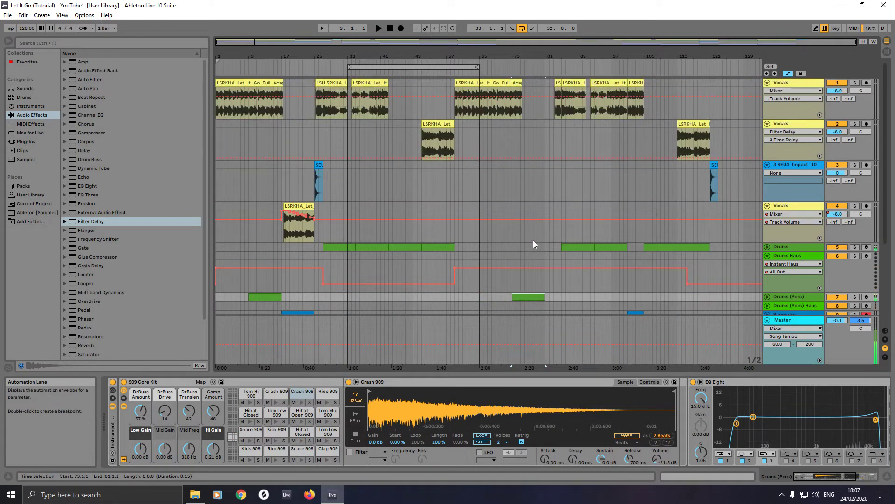
scroll(533, 239, down, 1)
scroll(533, 245, down, 1)
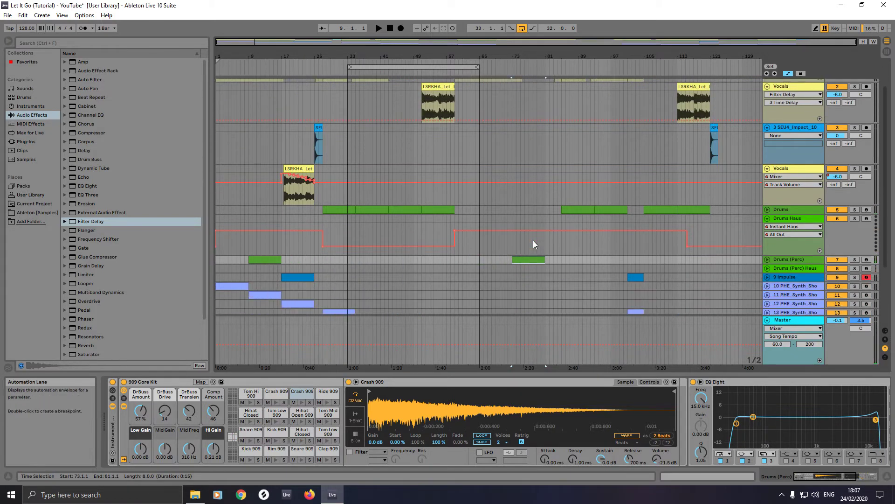
mouse_move(512, 259)
mouse_down()
mouse_move(466, 259)
mouse_move(500, 256)
mouse_up()
scroll(499, 256, down, 2)
scroll(500, 256, down, 2)
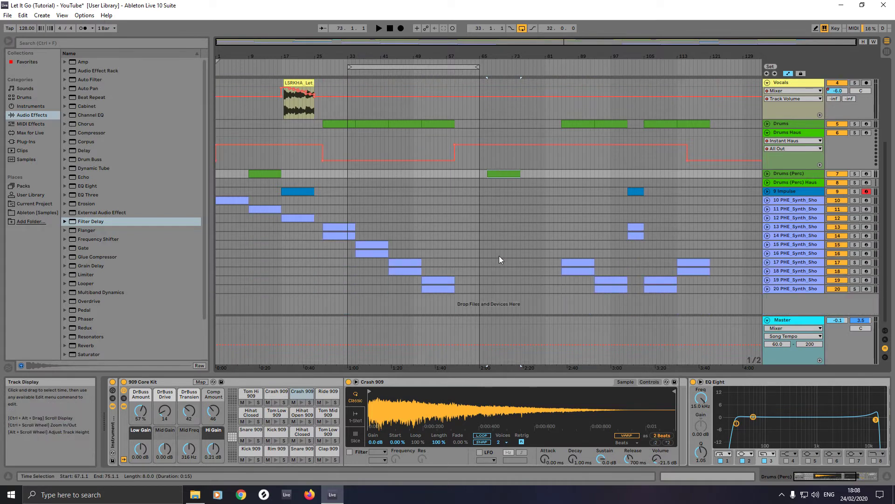
scroll(499, 256, up, 6)
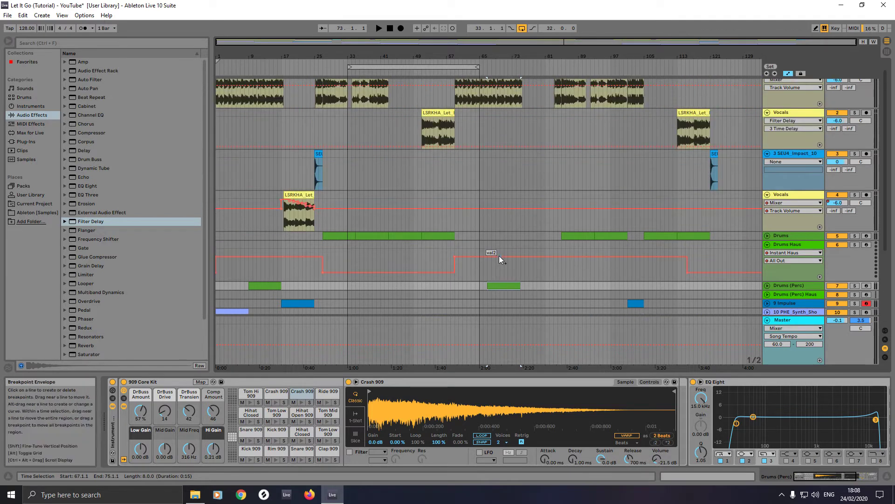
scroll(499, 256, down, 2)
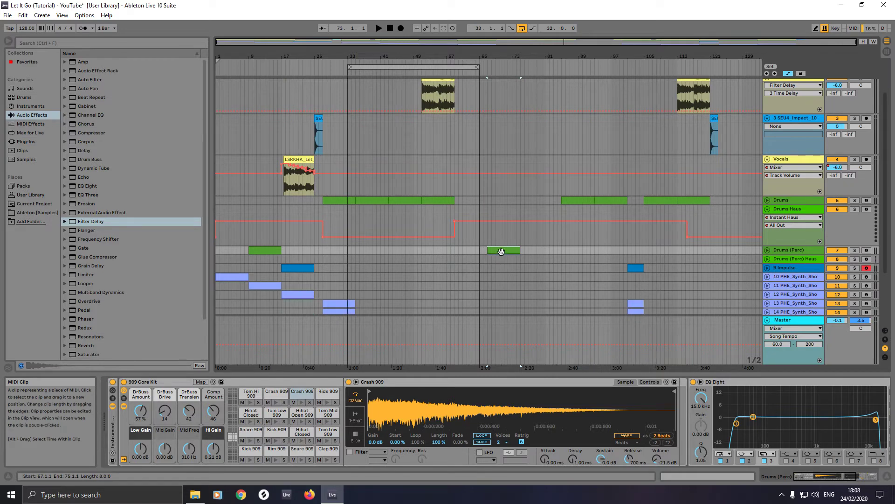
Step: Try the Drums (Perc) copy at bar 59 with a duplicate following it, and return to a single clip at bar 67
drag(501, 252, 469, 249)
key(ctrl+d)
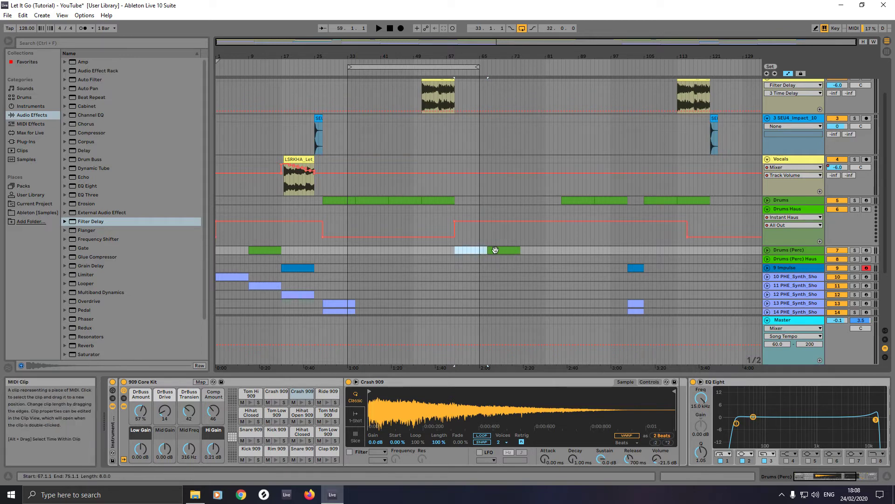
drag(468, 250, 501, 251)
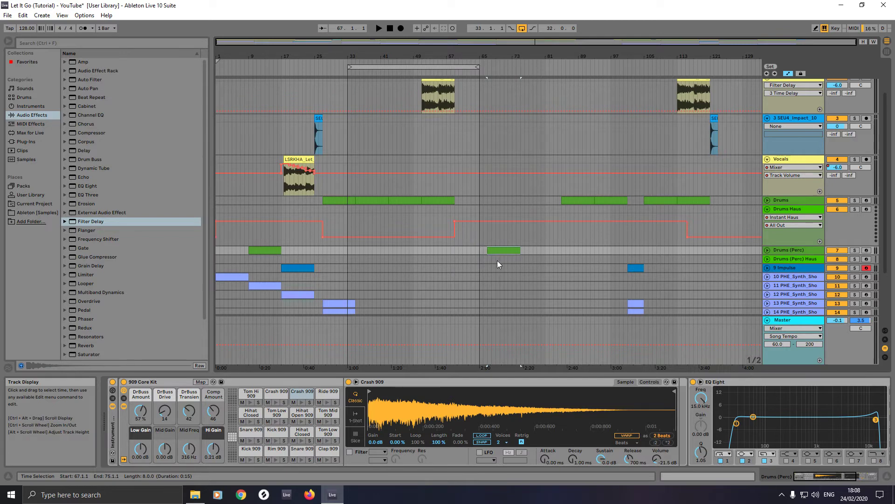
Step: Copy the Impulse clip at bar 17 to bar 75 and the impact clip at bar 25 to bar 83
click(283, 260)
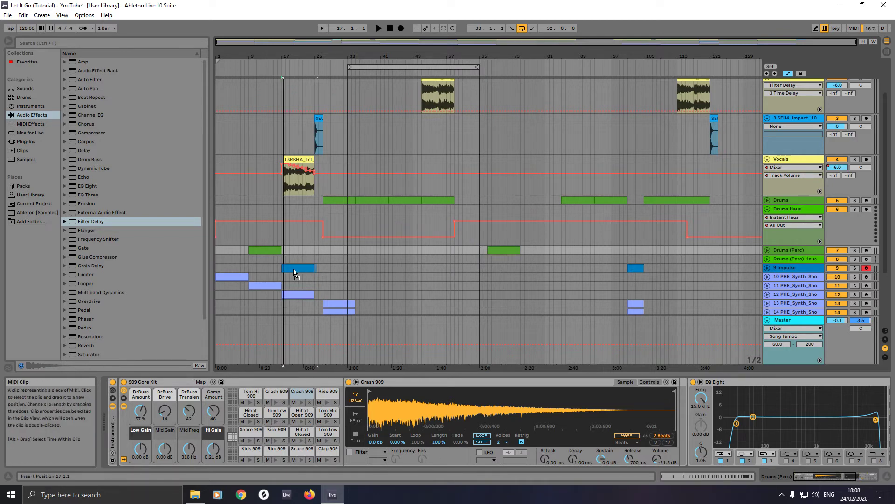
drag(293, 269, 527, 267)
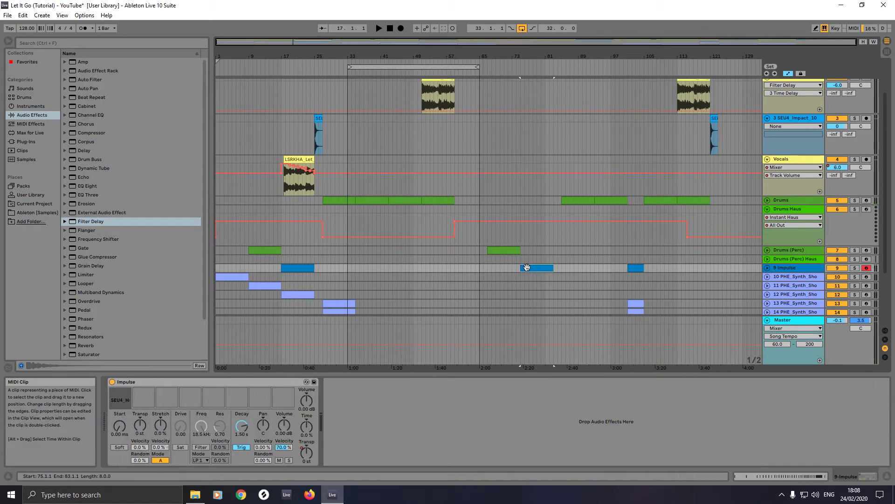
click(319, 117)
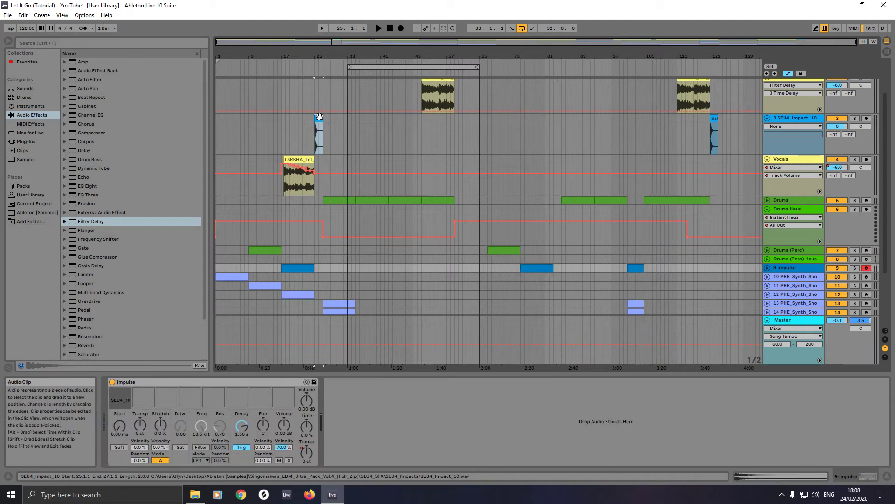
drag(319, 116, 558, 126)
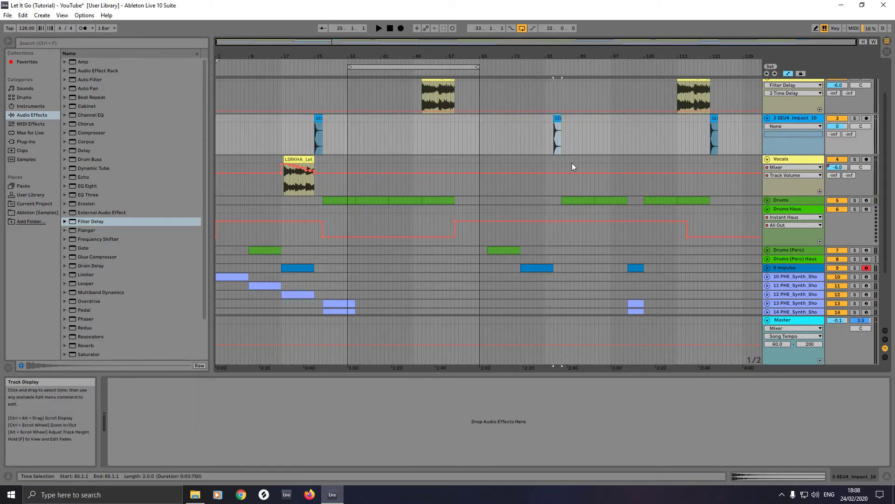
Step: With a 1 Bar grid, draw the Drums Haus track's Instant Haus All In automation high over bars 85–101 and 105–121
scroll(572, 166, down, 2)
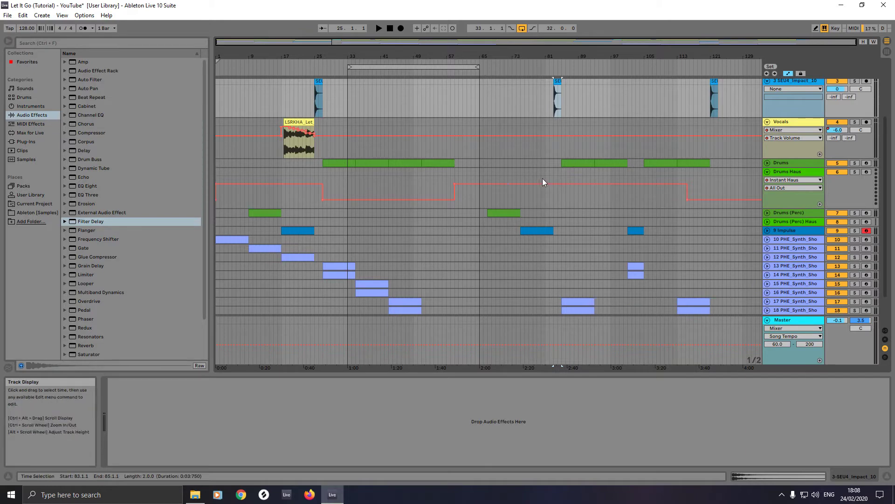
click(412, 186)
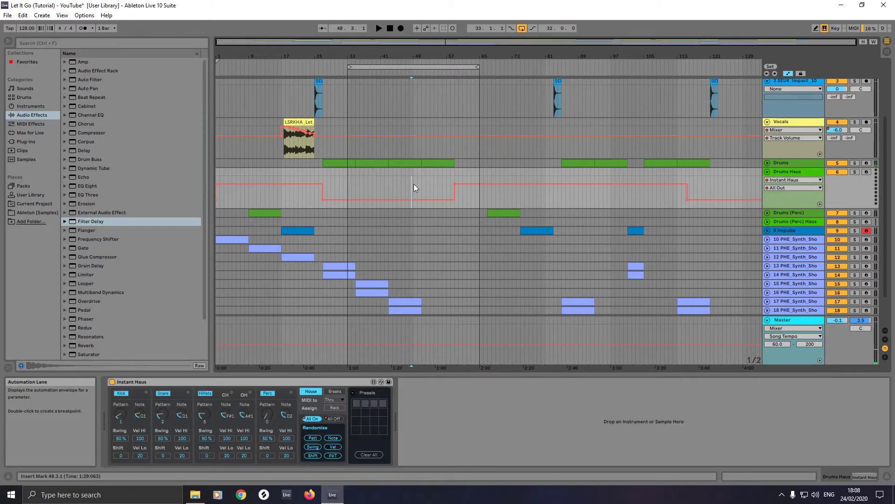
right_click(311, 419)
click(322, 427)
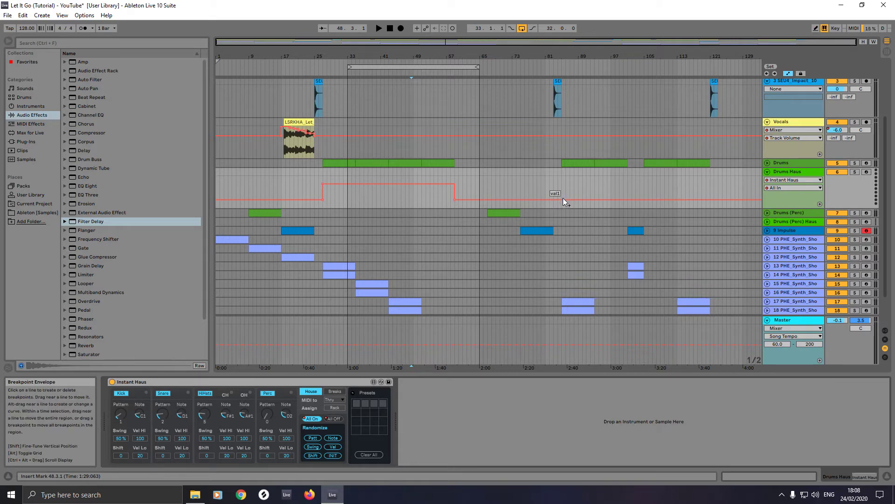
key(b)
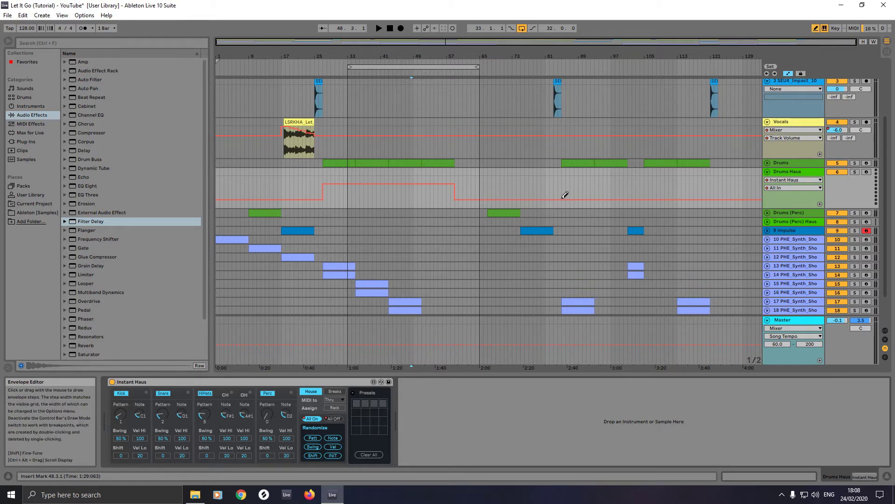
click(563, 185)
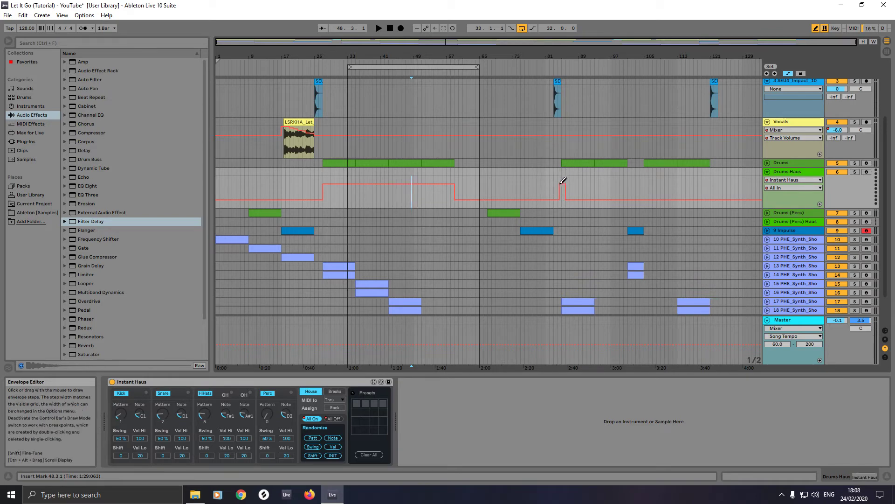
right_click(570, 190)
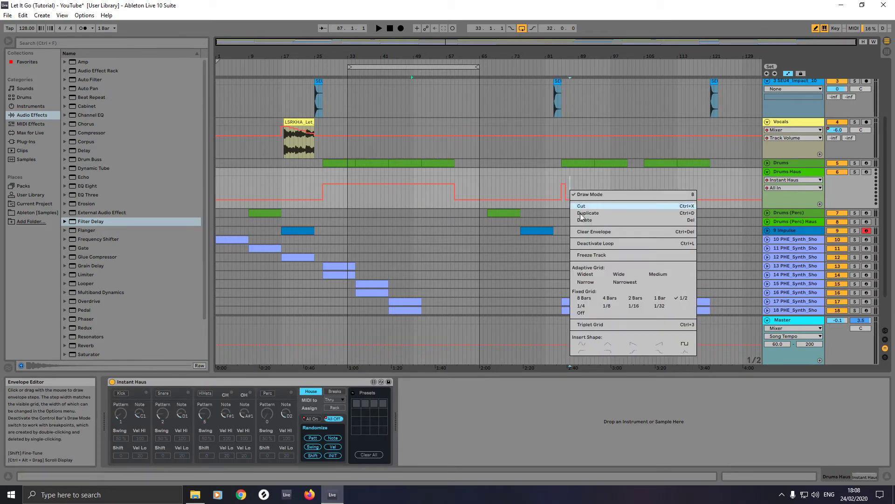
click(660, 298)
drag(568, 176, 628, 168)
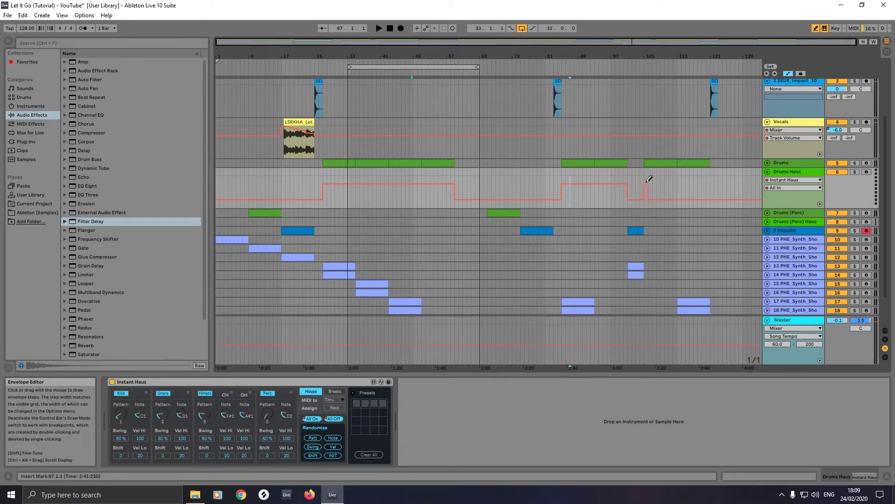
drag(649, 177, 712, 174)
Step: Draw the Drums Haus track's Instant Haus All Out automation low over bars 85–101 and from bar 105 onward
right_click(336, 422)
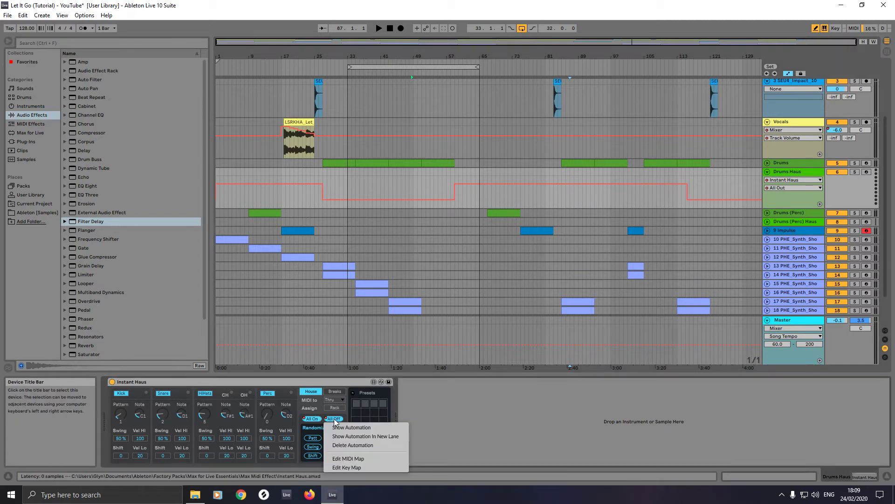
click(346, 428)
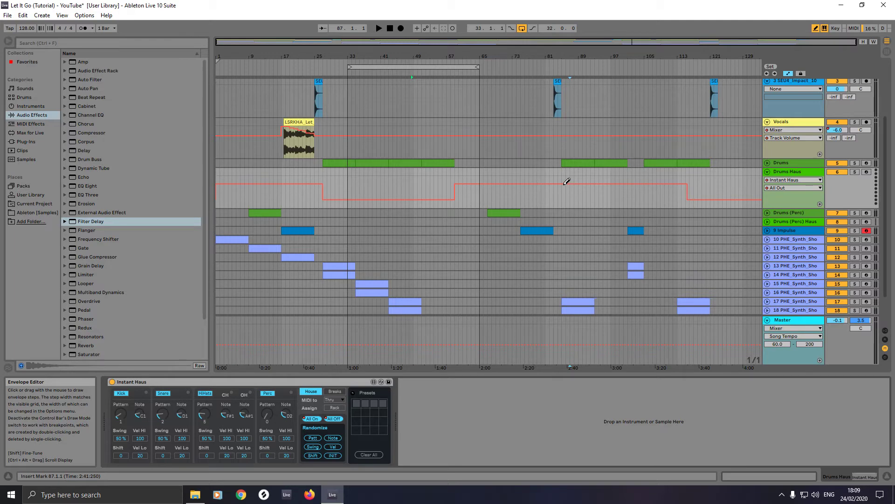
mouse_move(567, 181)
mouse_down()
mouse_move(572, 196)
mouse_move(628, 198)
mouse_up()
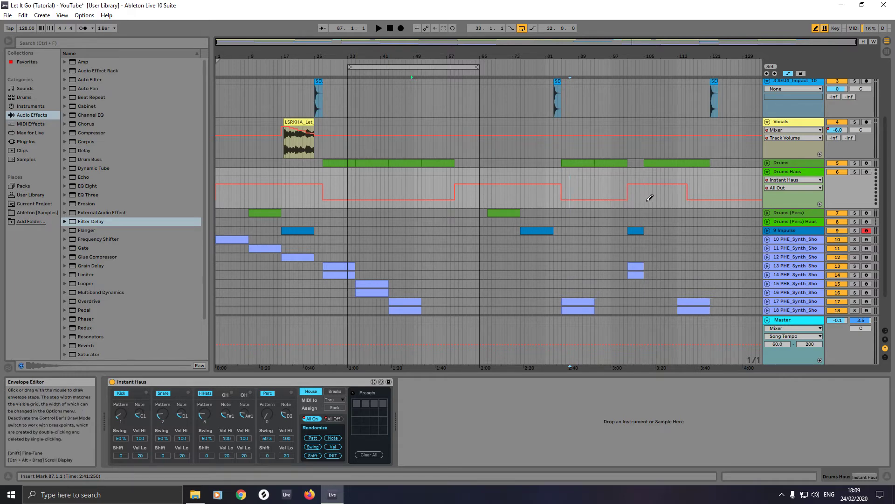
drag(650, 198, 766, 198)
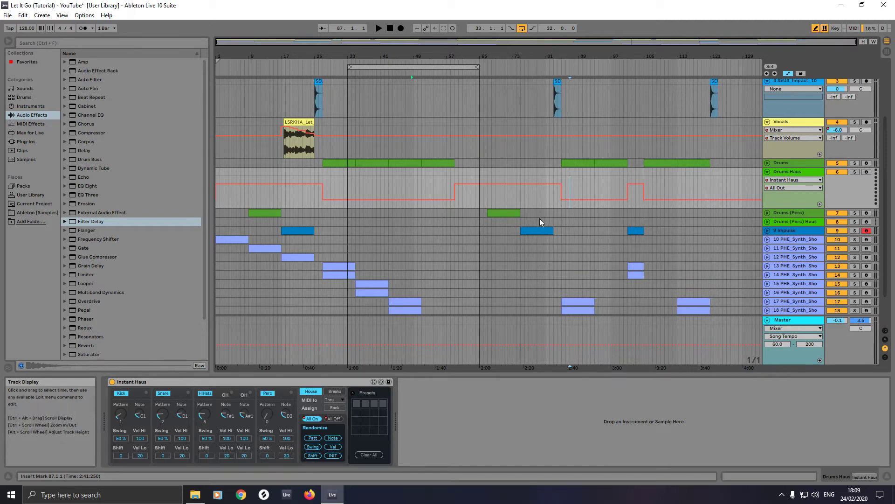
key(b)
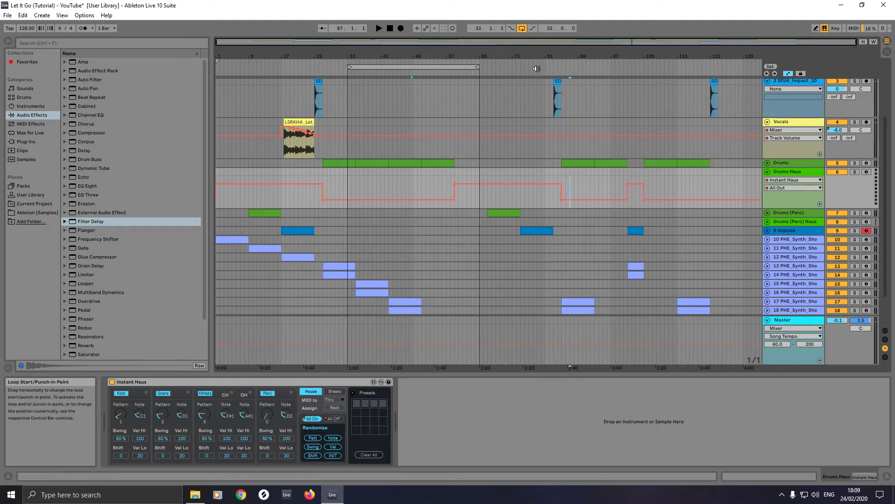
Step: Play back the build-up from about bar 80, the break near bar 101 and the end of the drop, briefly soloing Drums (Perc)
click(542, 73)
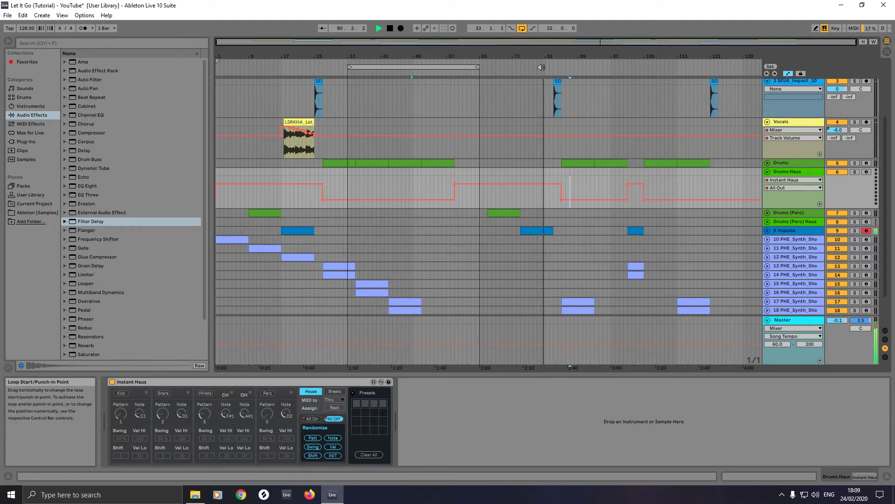
click(855, 213)
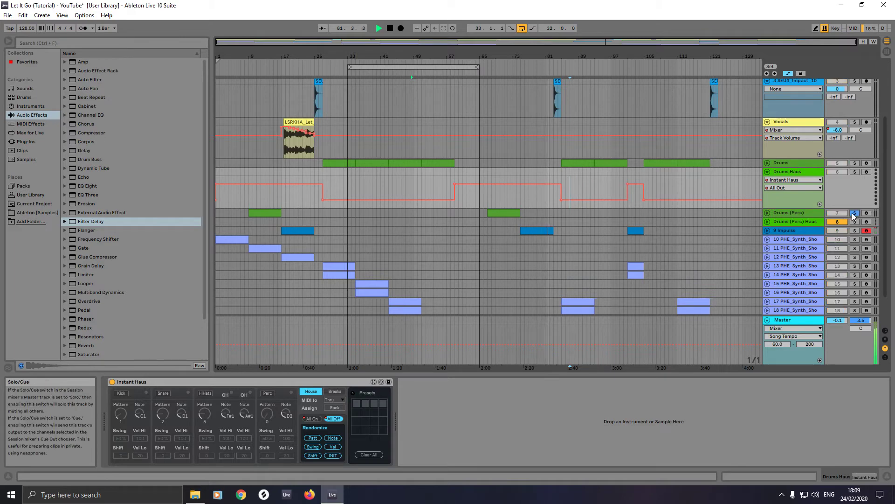
click(855, 213)
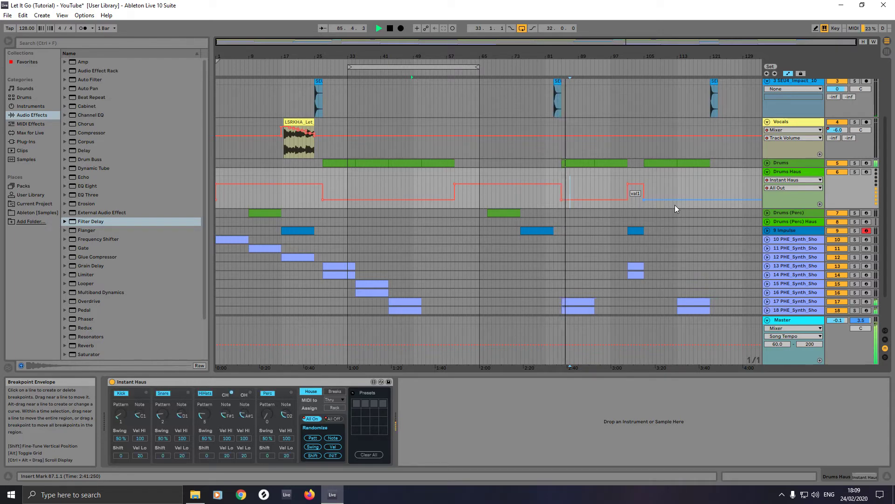
click(618, 65)
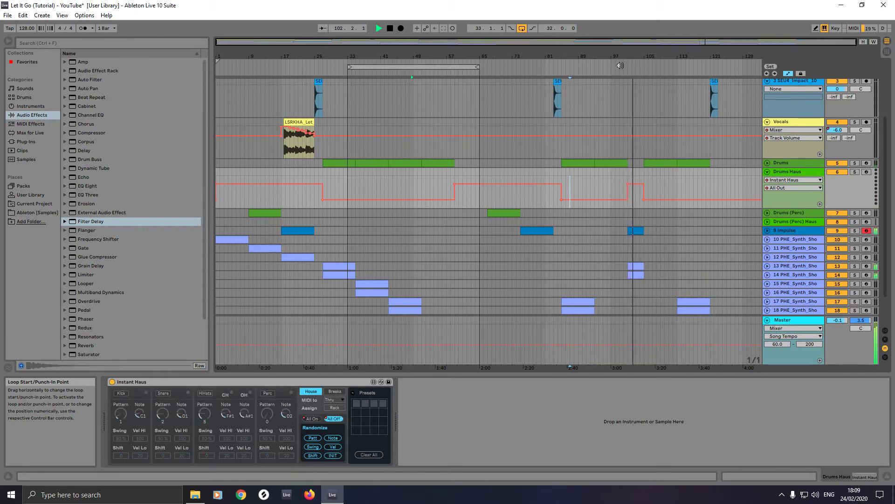
click(707, 69)
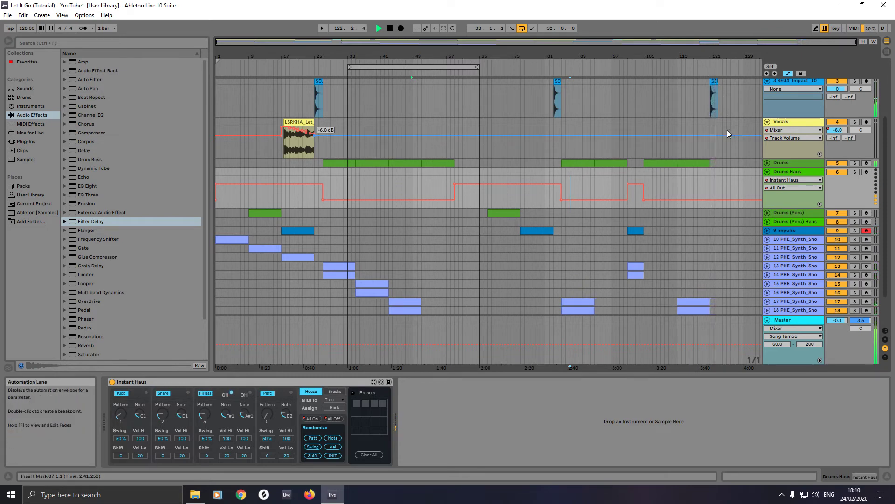
key(space)
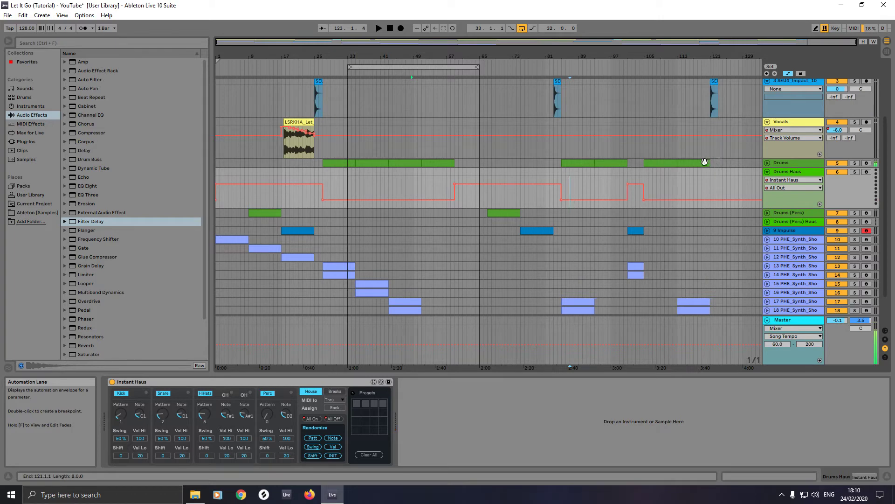
Step: Fold the Drums Haus track and draw the Drums (Perc) Haus track's All In automation high over bars 67–75
click(767, 172)
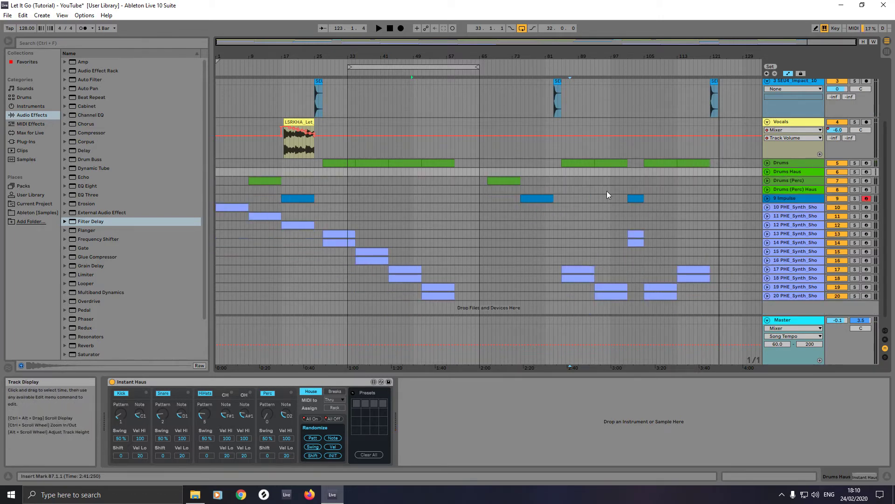
click(521, 187)
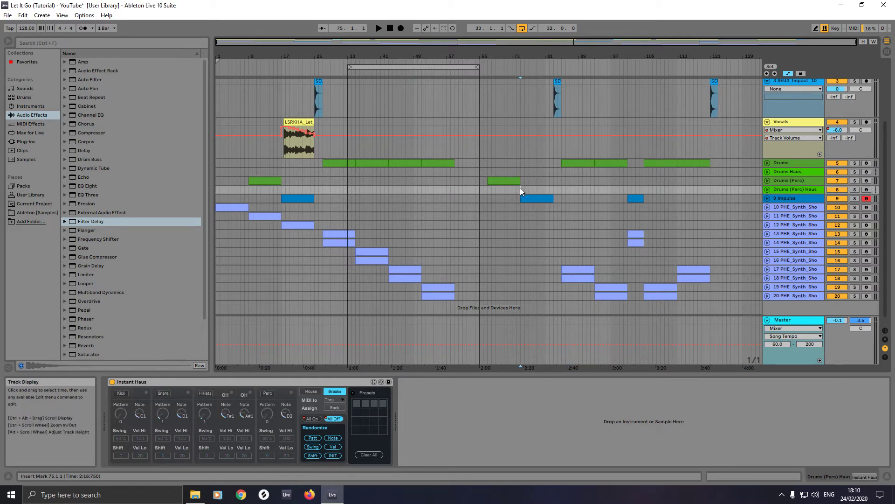
right_click(315, 417)
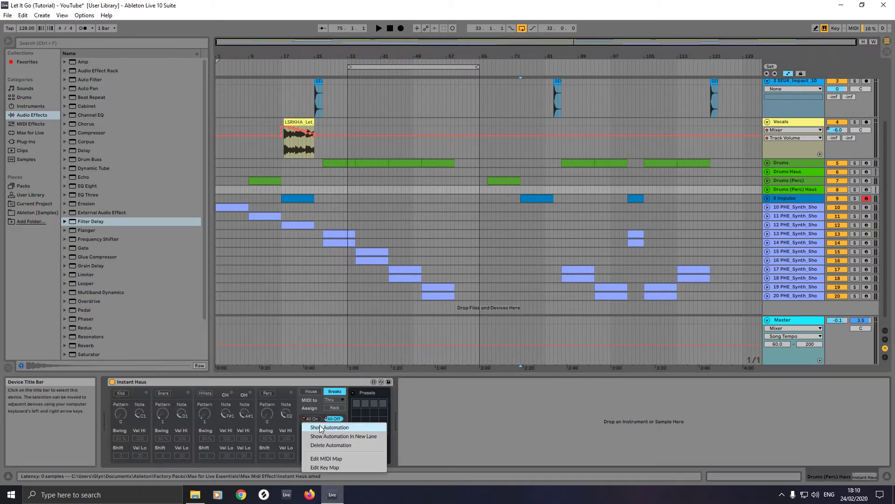
click(320, 427)
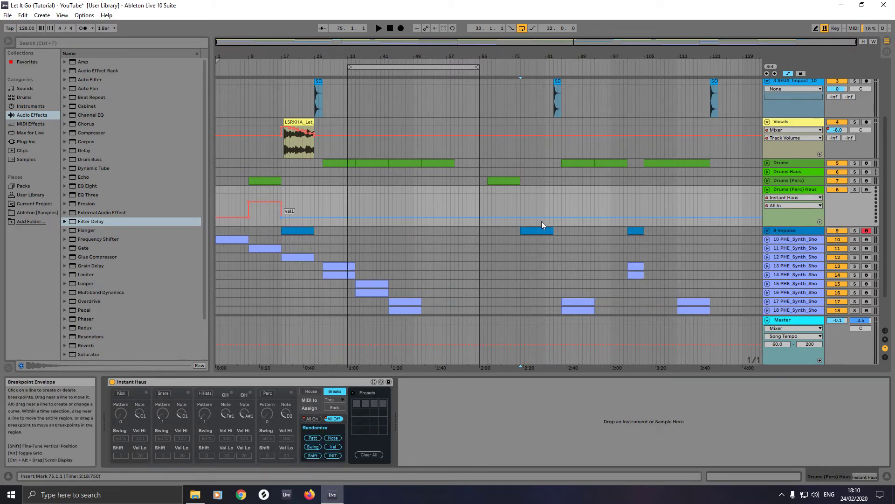
key(b)
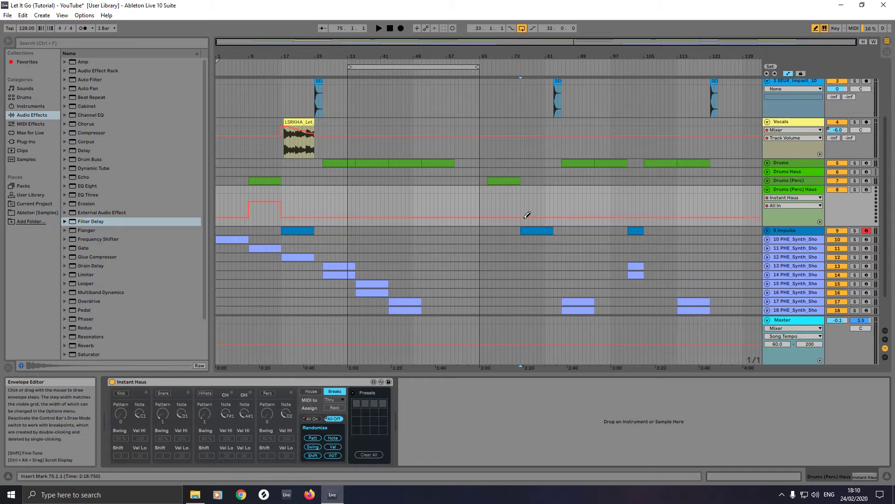
click(499, 203)
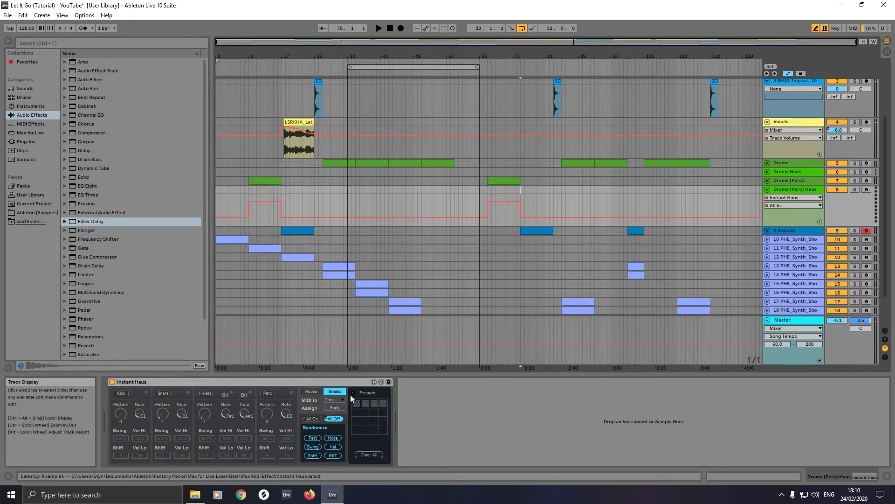
Step: Draw the Drums (Perc) Haus track's Instant Haus All Out automation low over bars 67–75
right_click(316, 418)
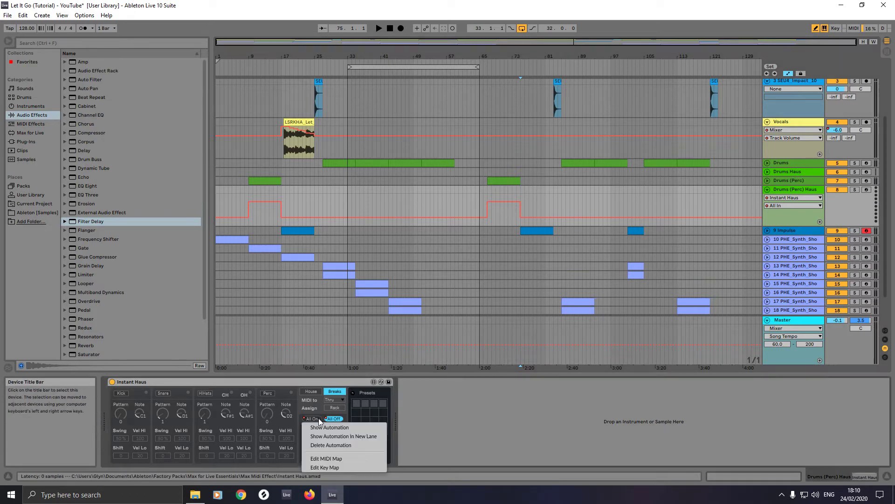
click(322, 428)
right_click(331, 423)
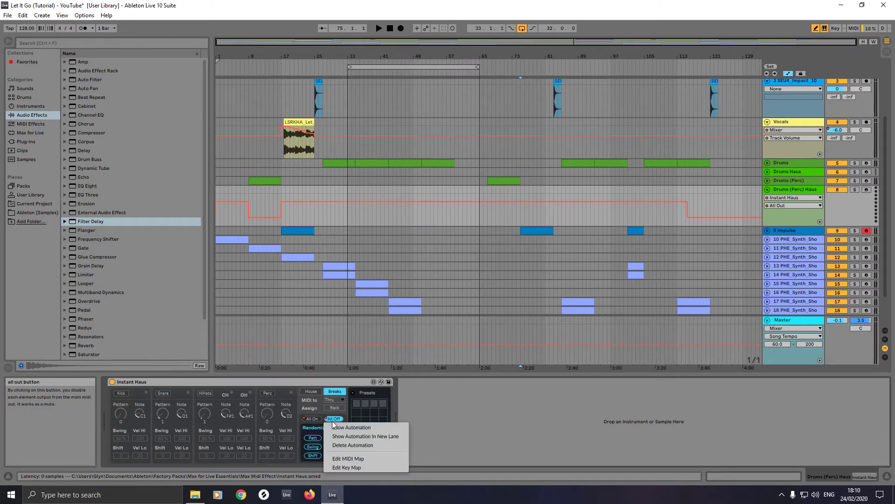
click(345, 427)
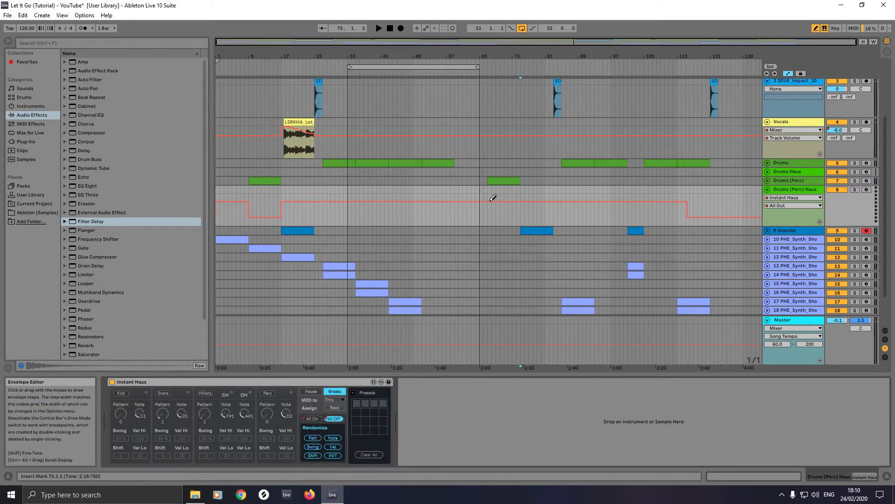
drag(490, 208, 520, 215)
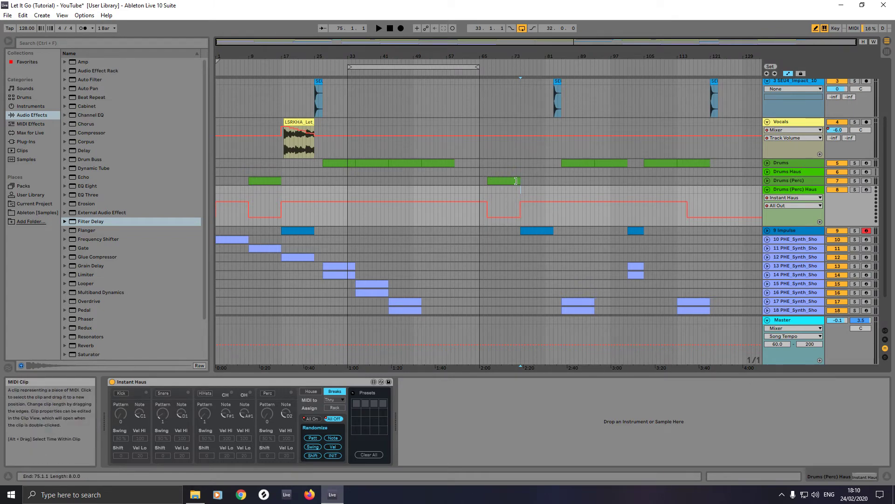
Step: Turn off Draw Mode and play back the Drums (Perc) section's start from bar 66 and its end around bars 74–75
key(space)
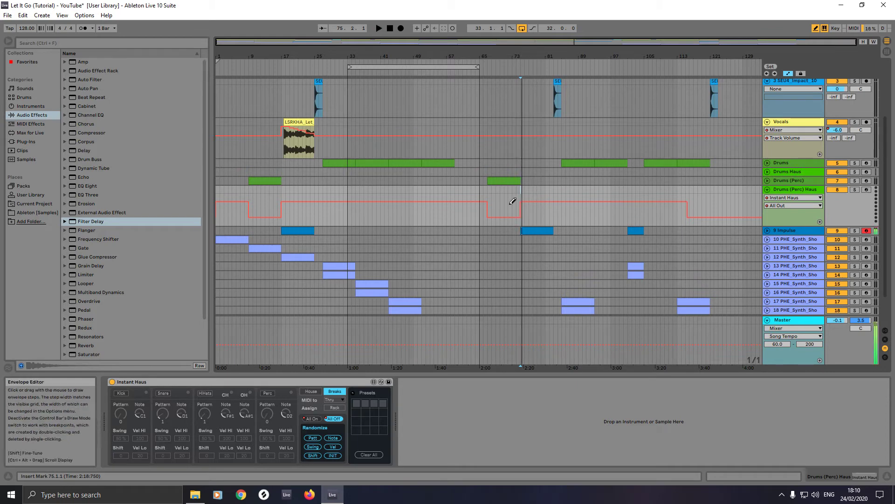
key(b)
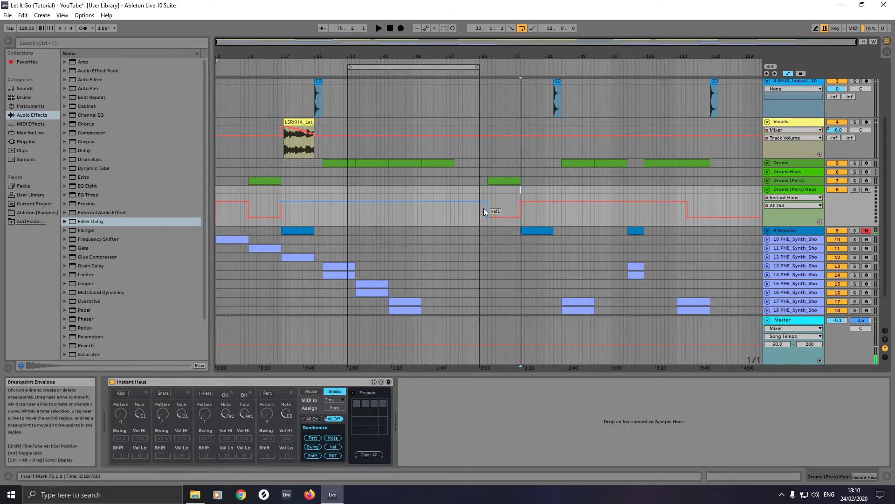
key(space)
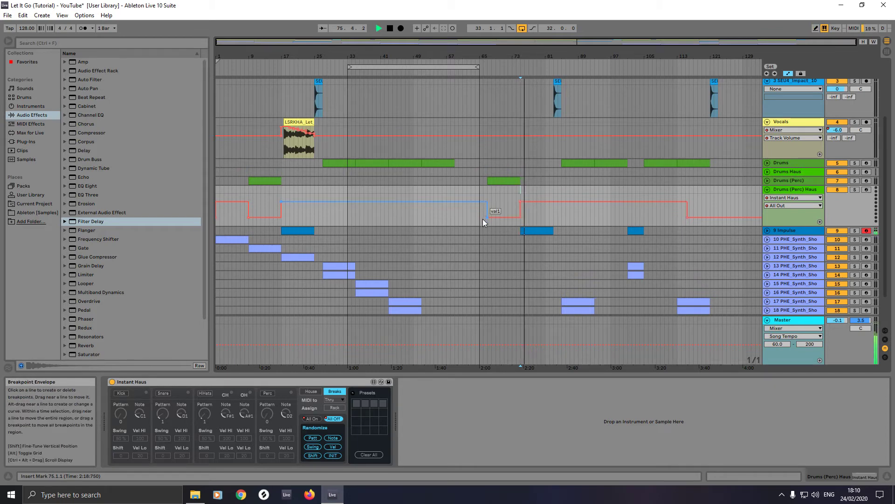
click(483, 192)
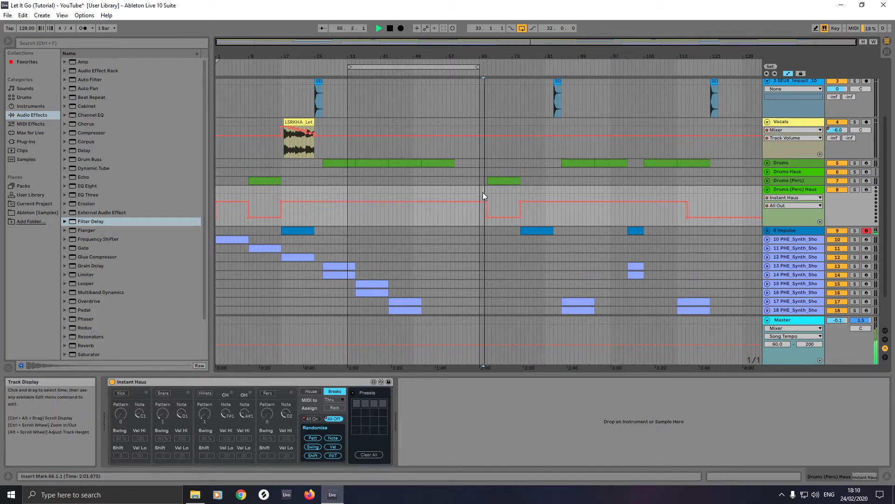
click(516, 189)
key(space)
key(space)
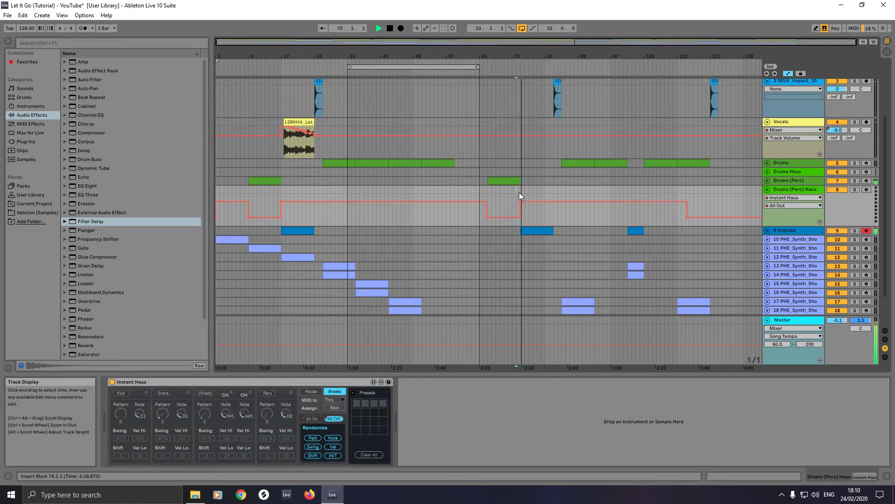
Step: Play back the break from bar 100 and the end of the drop from bars 119, 121 and 118
click(625, 179)
key(space)
key(space)
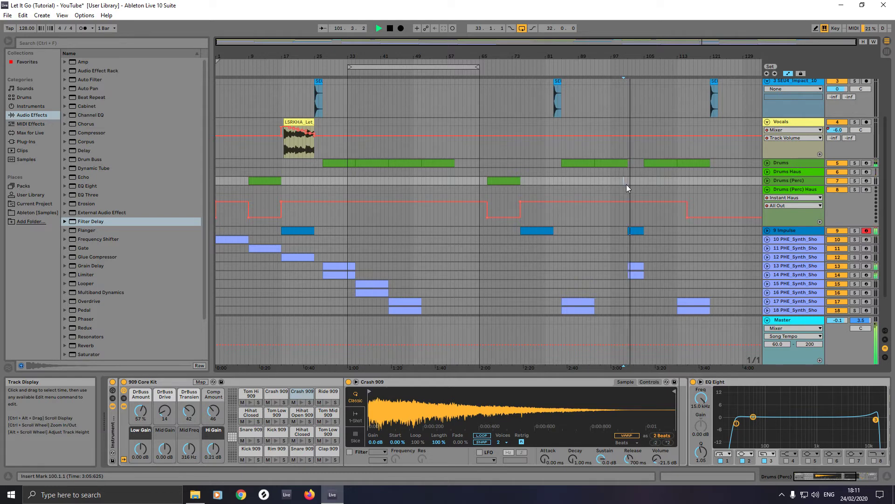
click(703, 180)
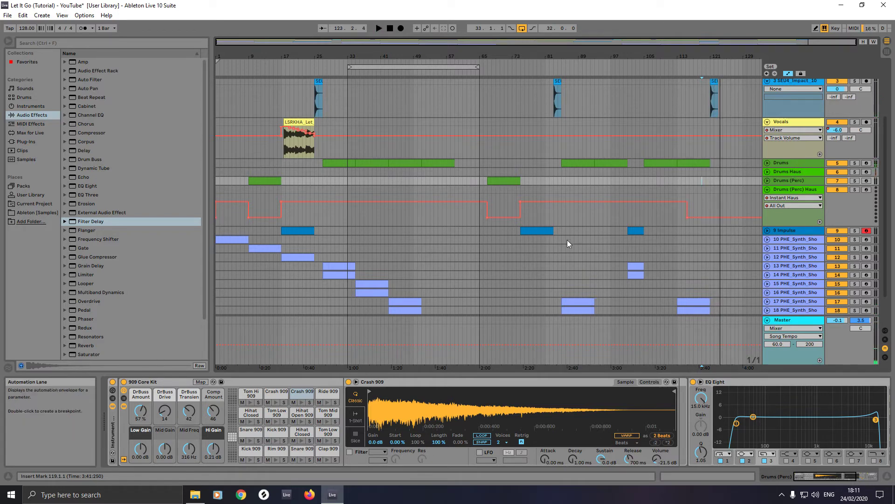
click(711, 172)
key(space)
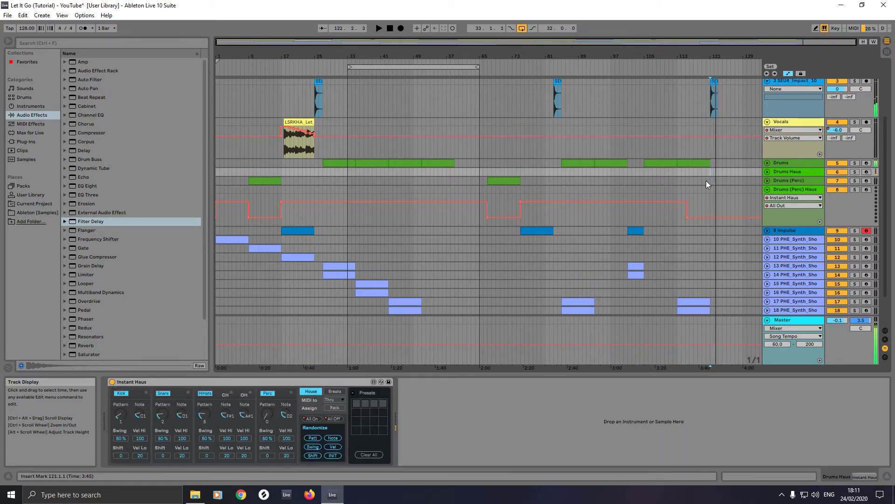
click(698, 172)
key(space)
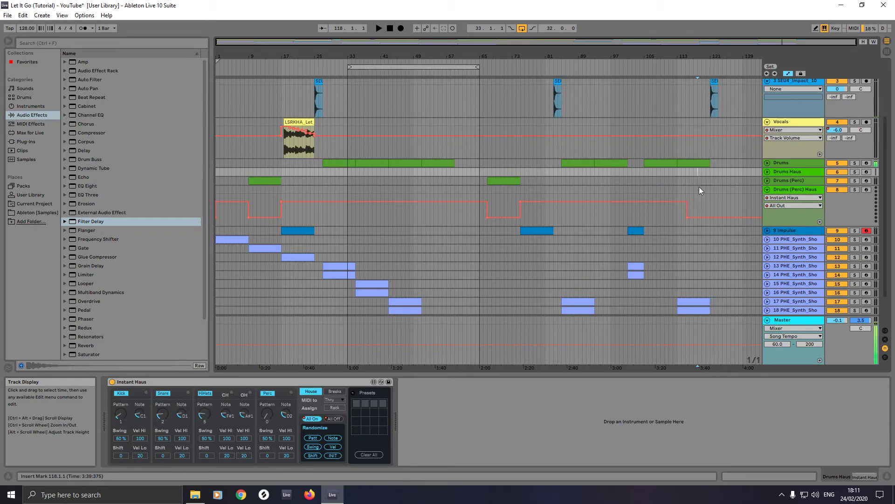
Step: Draw the Drums Haus track's Instant Haus All Out automation high from bar 121 onward and play back the ending from bar 118
right_click(332, 420)
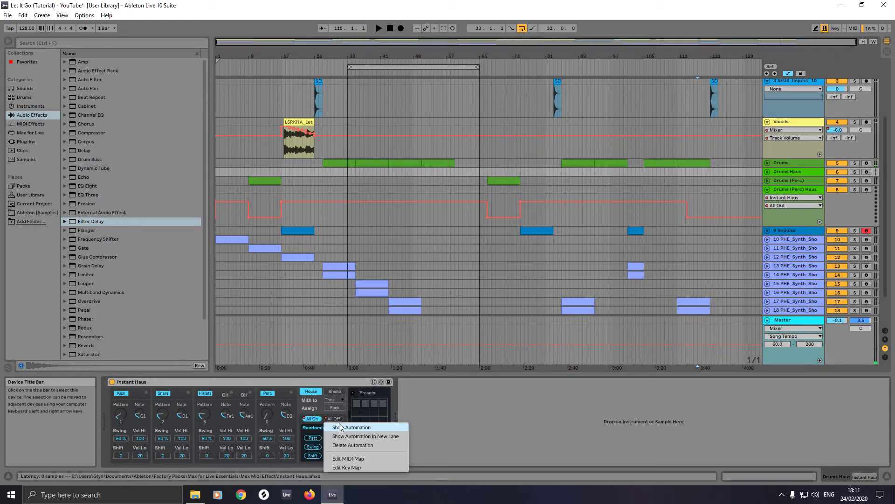
click(340, 428)
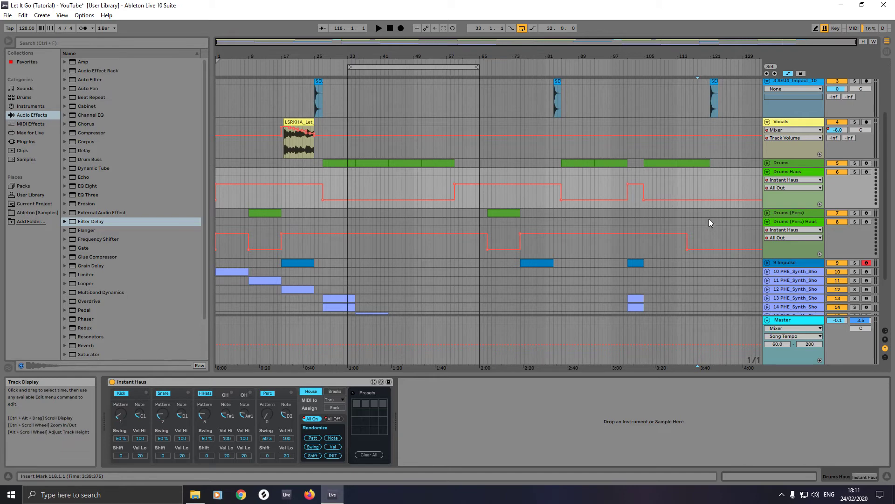
key(b)
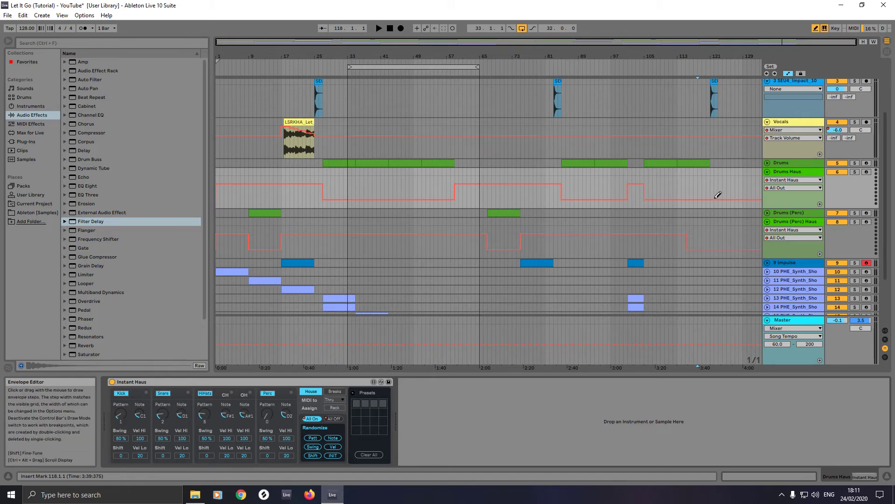
mouse_move(716, 195)
mouse_down()
mouse_move(716, 173)
mouse_move(757, 169)
mouse_move(647, 172)
mouse_move(765, 174)
mouse_up()
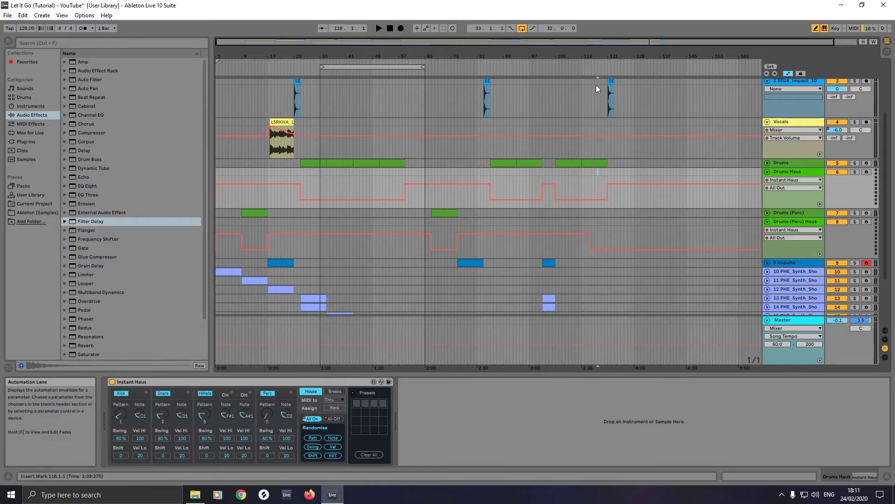
click(599, 70)
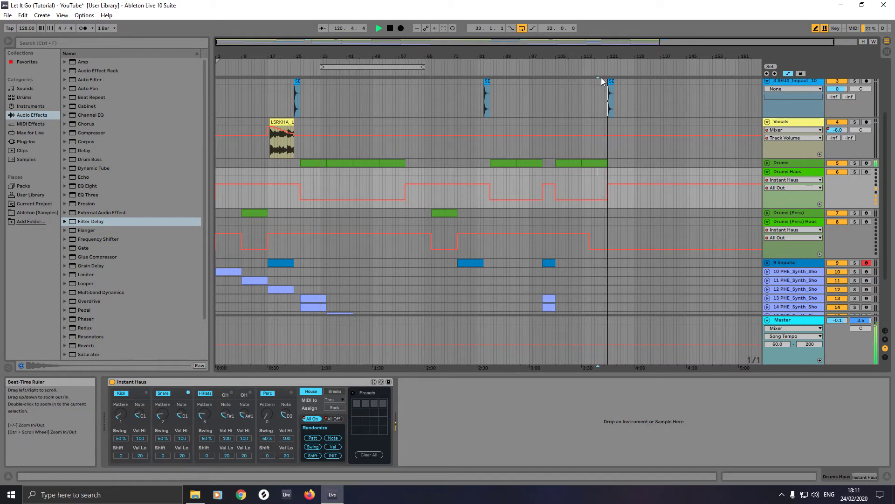
key(space)
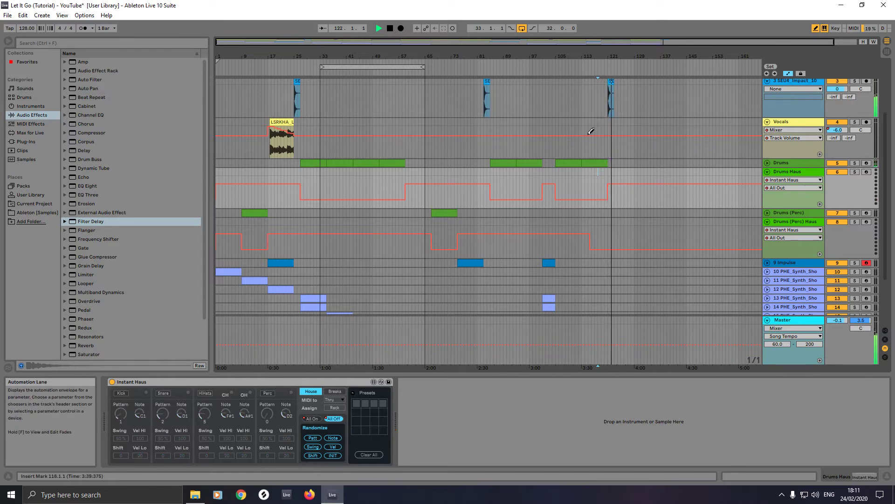
Step: Group synth tracks 13 to 20 and rename the group Drop Melody Group
scroll(429, 252, down, 1)
scroll(429, 252, down, 2)
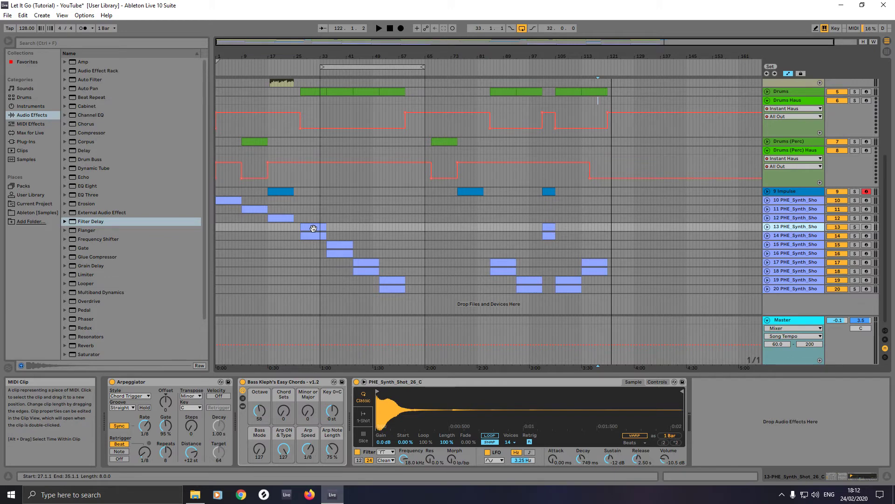
shift+click(792, 289)
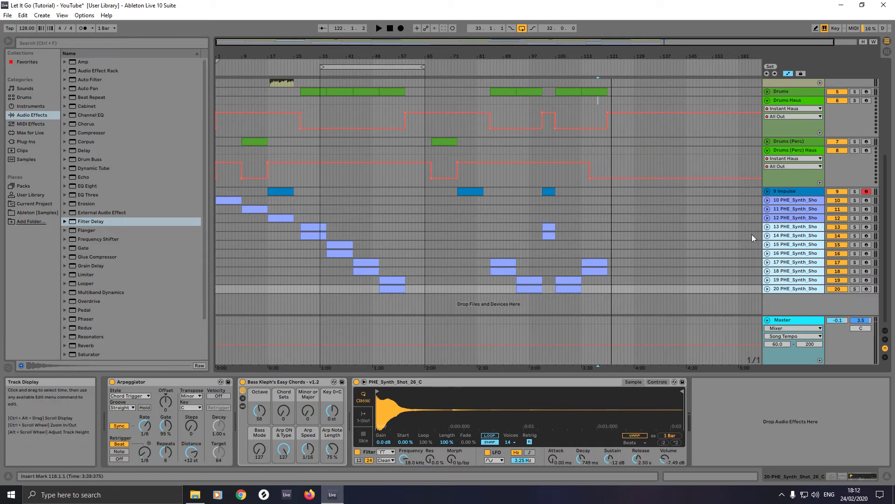
right_click(776, 229)
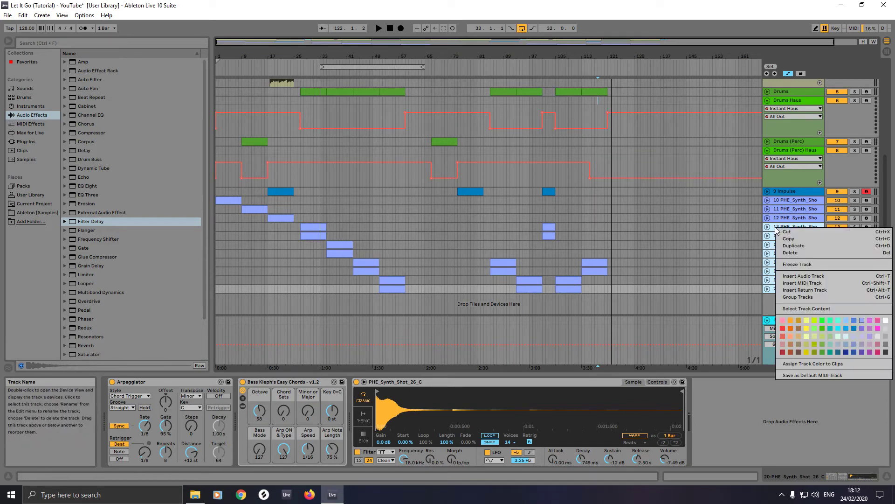
click(789, 299)
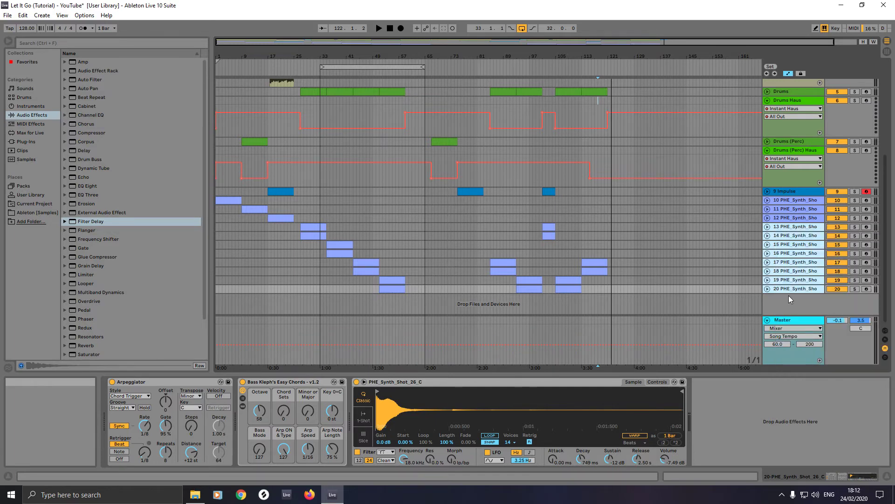
right_click(787, 229)
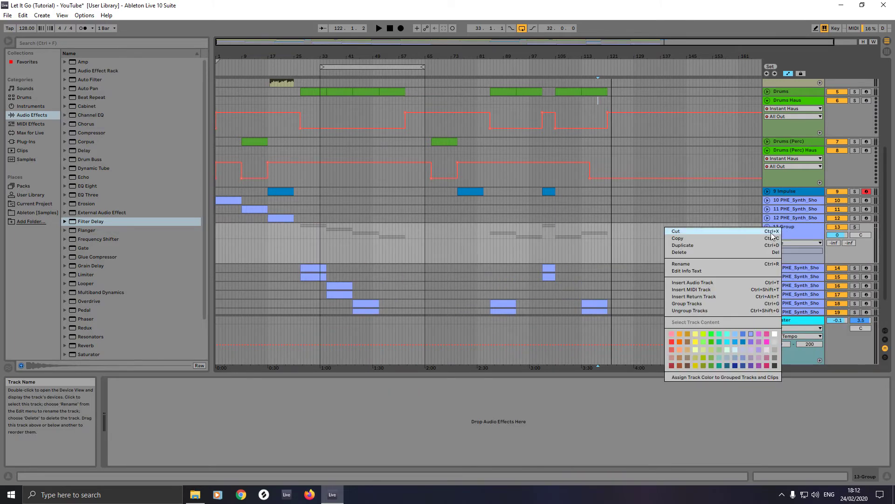
click(705, 264)
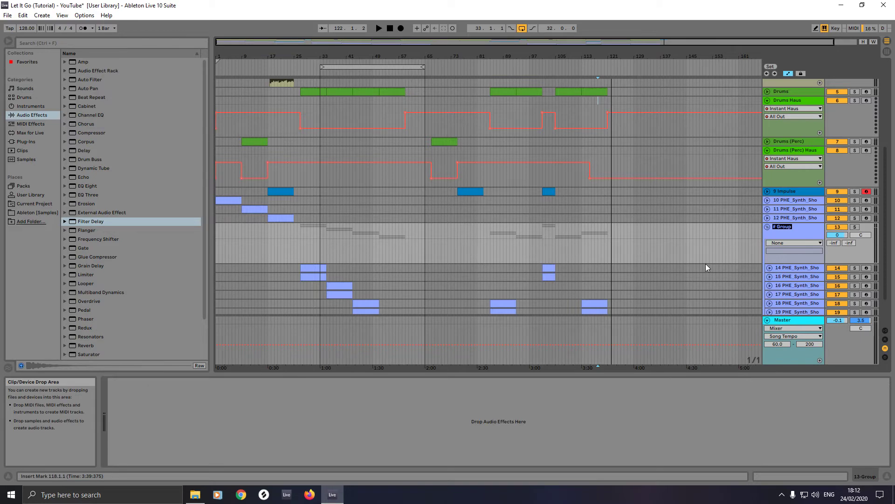
text(Drop Melody)
Step: Colour the Drop Melody Group yellow-green without recolouring its tracks, and fold it
right_click(780, 230)
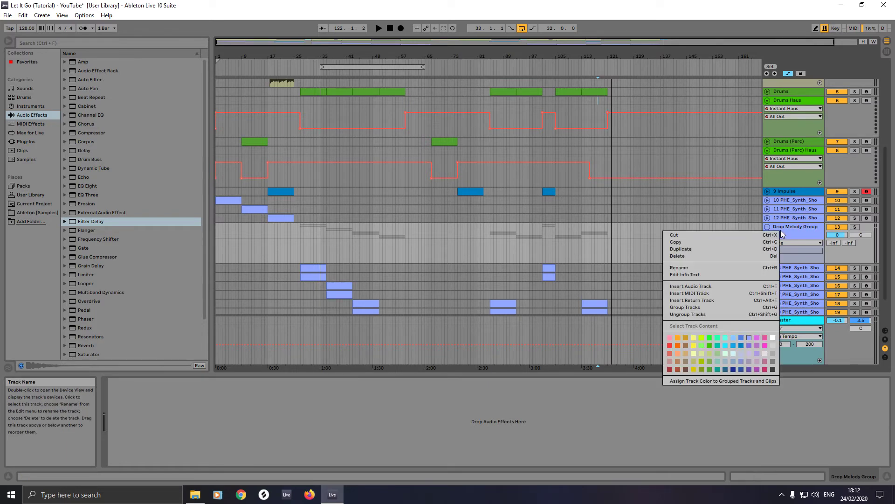
click(703, 338)
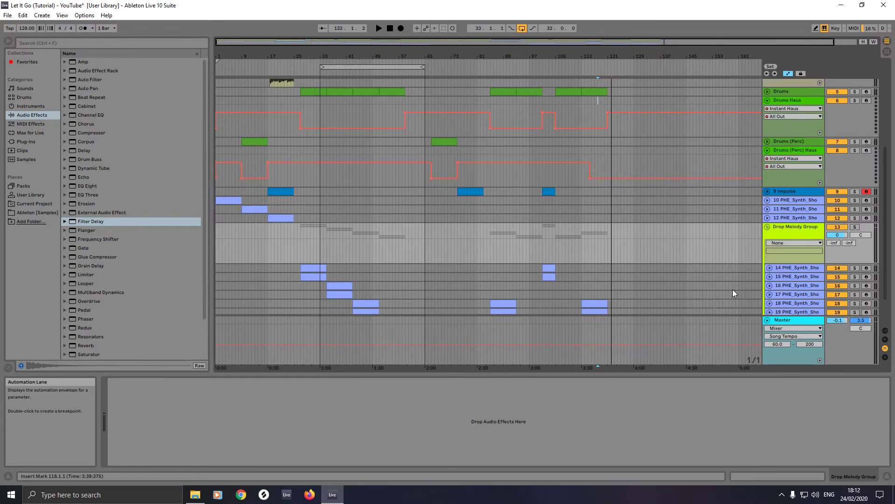
click(767, 226)
Step: Group synth tracks 10 to 12 and rename the group Break Melody Group
click(790, 201)
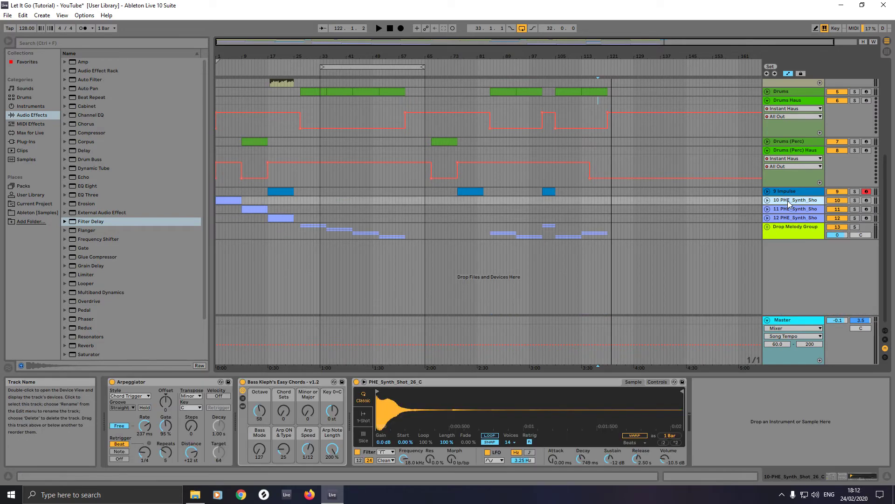
click(791, 219)
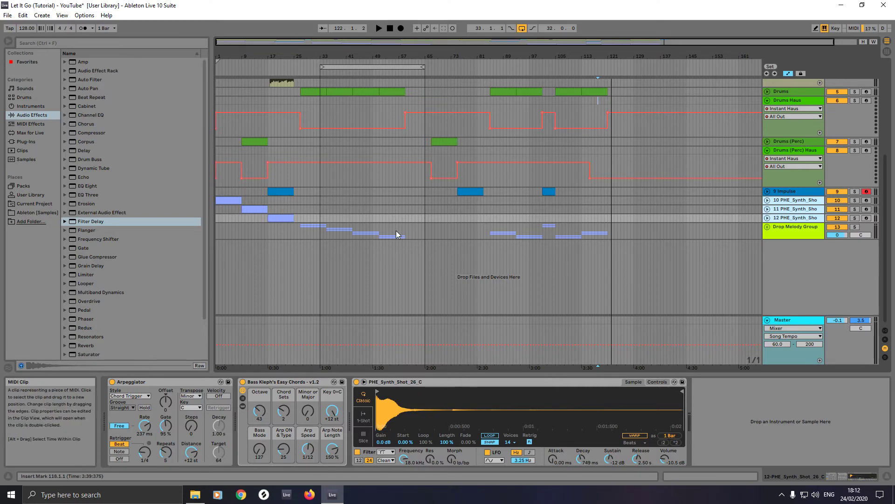
right_click(789, 202)
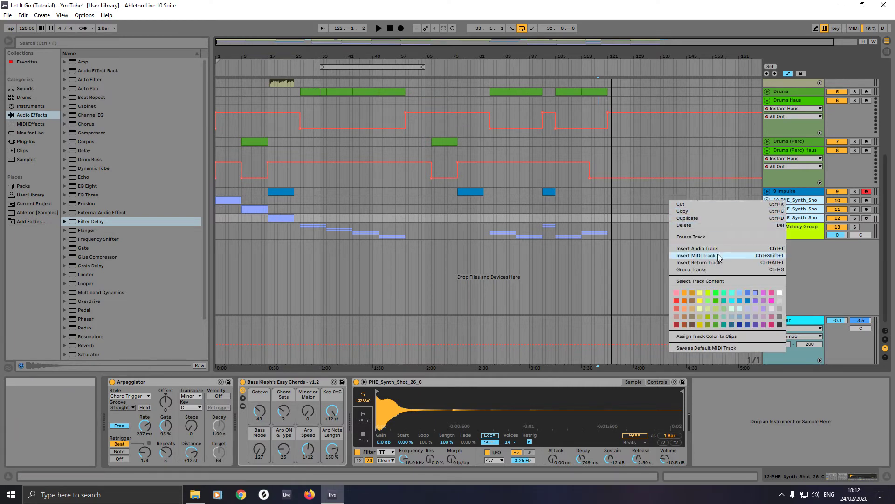
click(707, 271)
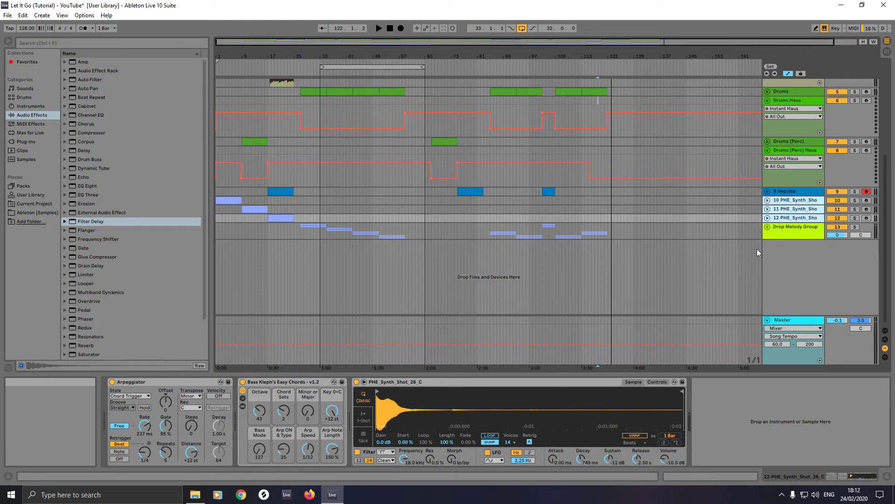
right_click(787, 201)
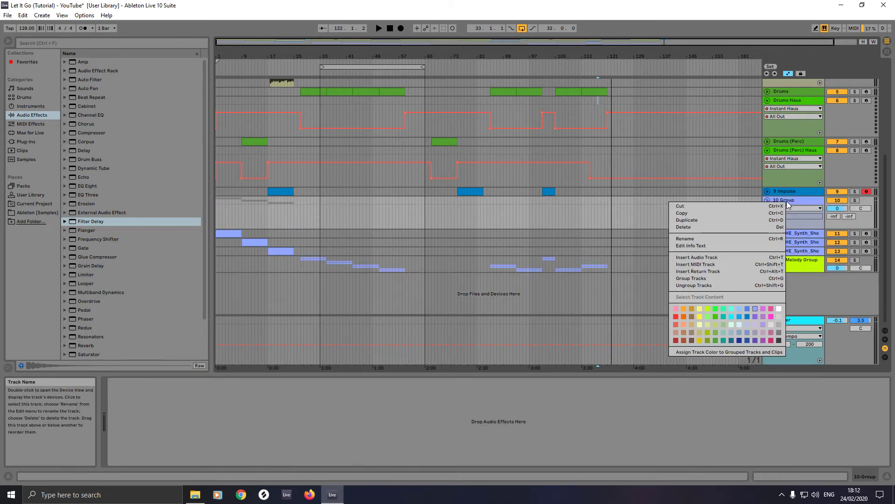
click(731, 236)
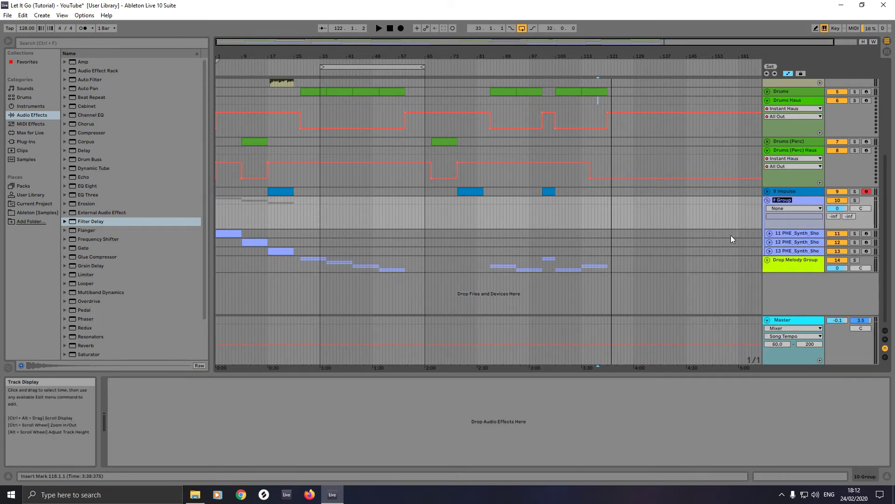
text(Break Melody)
click(700, 214)
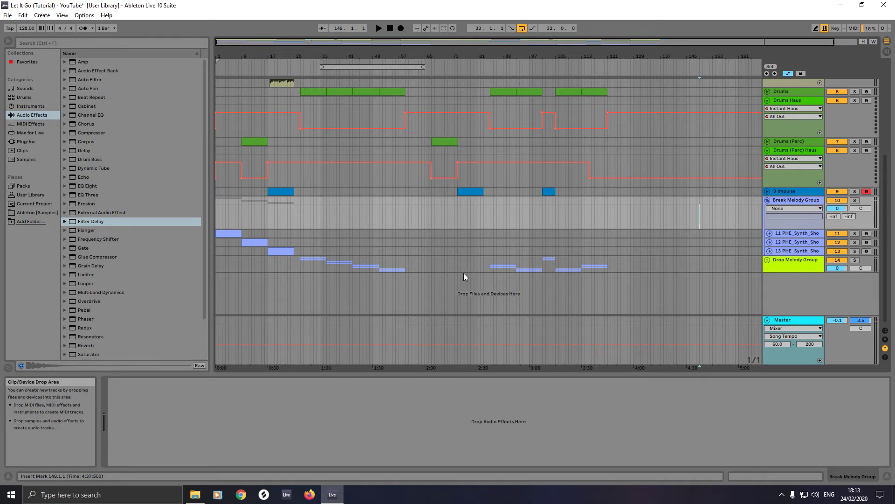
Step: Copy synth track 12's clip to track 11 at bar 59, and track 11's bar 1 clip to track 12 at bar 67
click(253, 243)
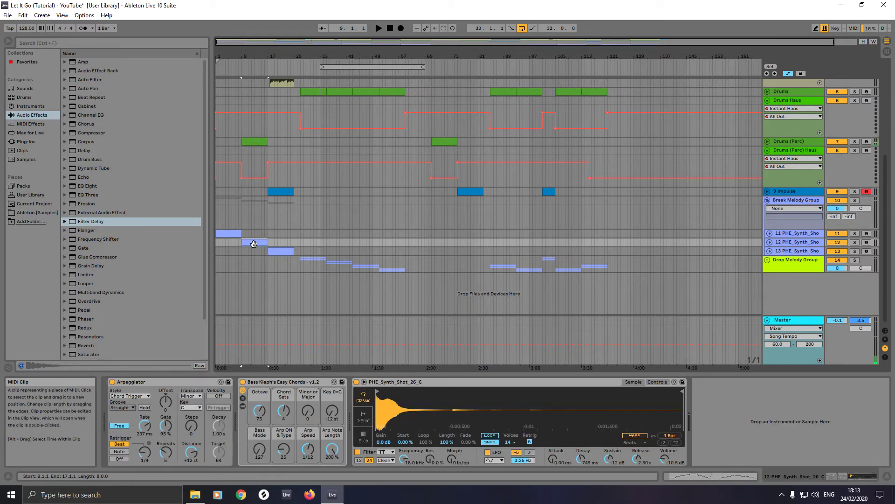
drag(254, 242, 433, 244)
drag(435, 234, 418, 234)
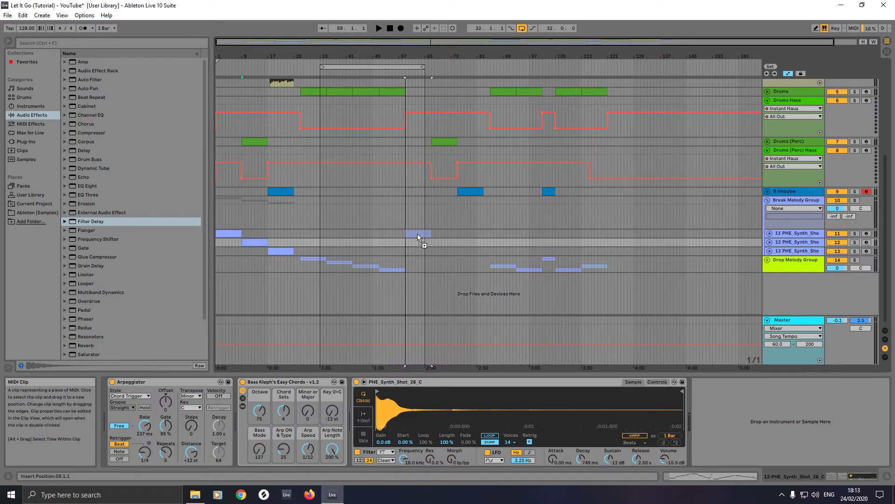
drag(418, 233, 418, 234)
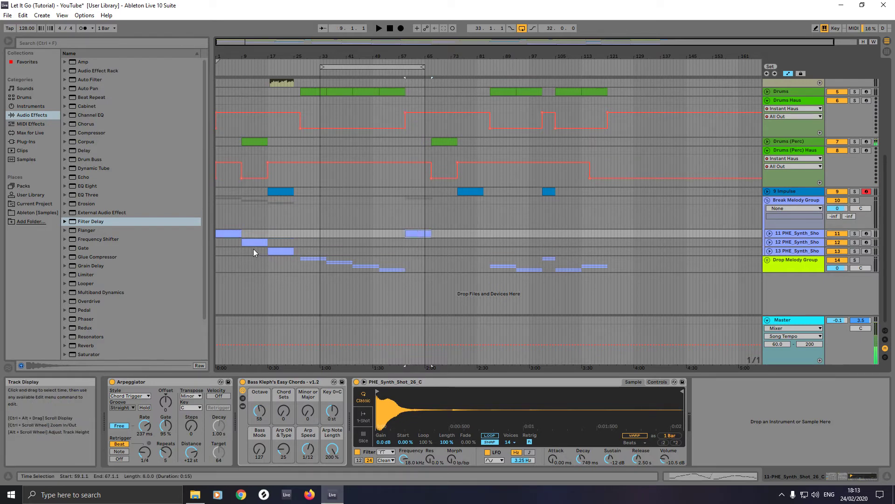
drag(226, 233, 441, 240)
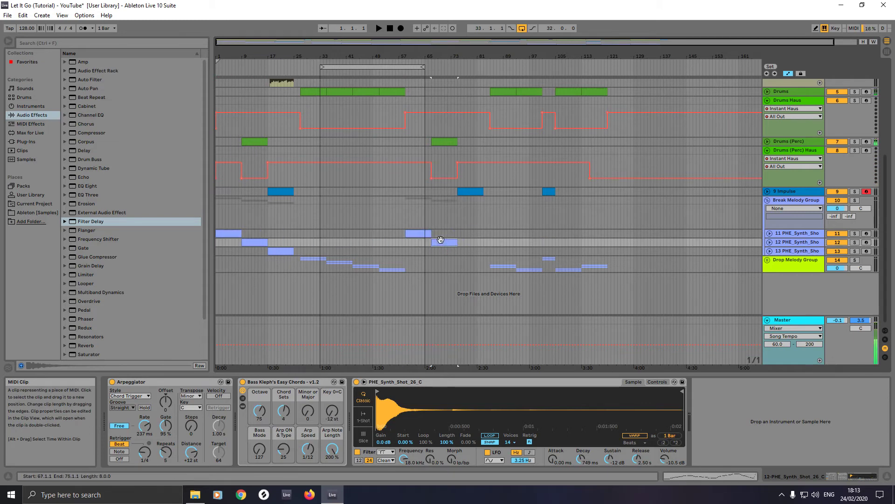
Step: Unfold synth track 13 and add an EQ Eight audio effect to it
click(281, 251)
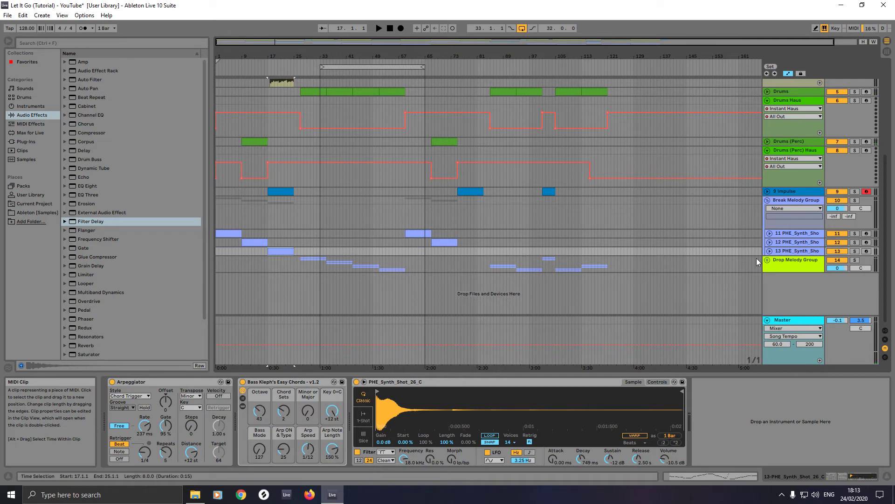
click(770, 251)
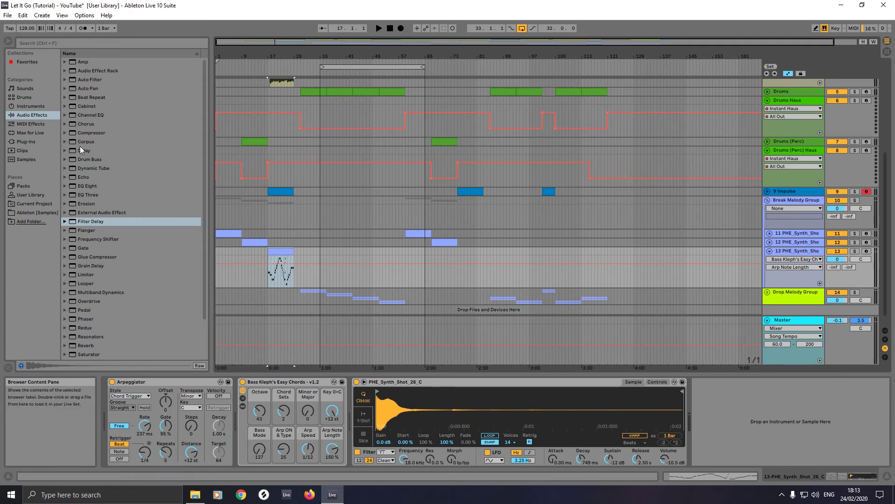
click(32, 114)
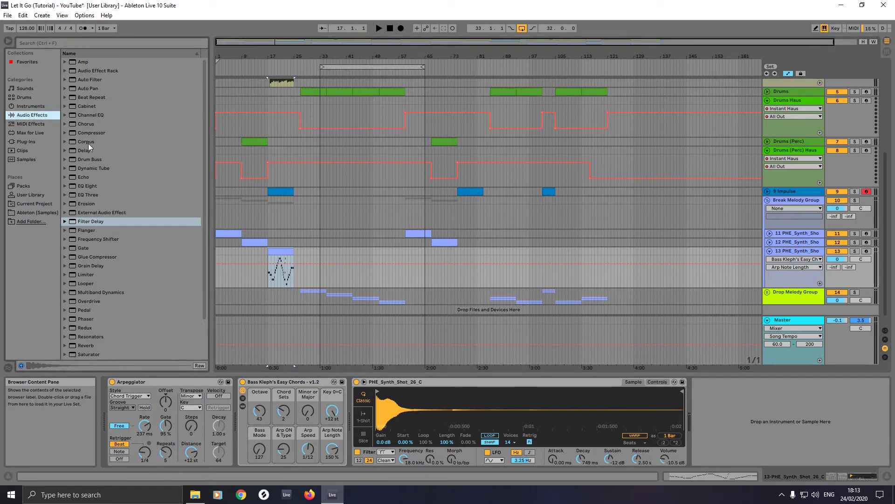
click(88, 182)
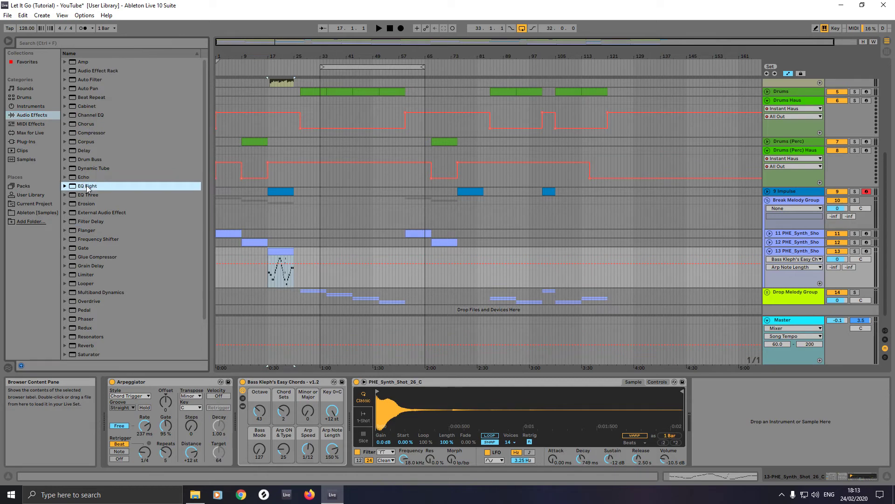
drag(281, 271, 283, 272)
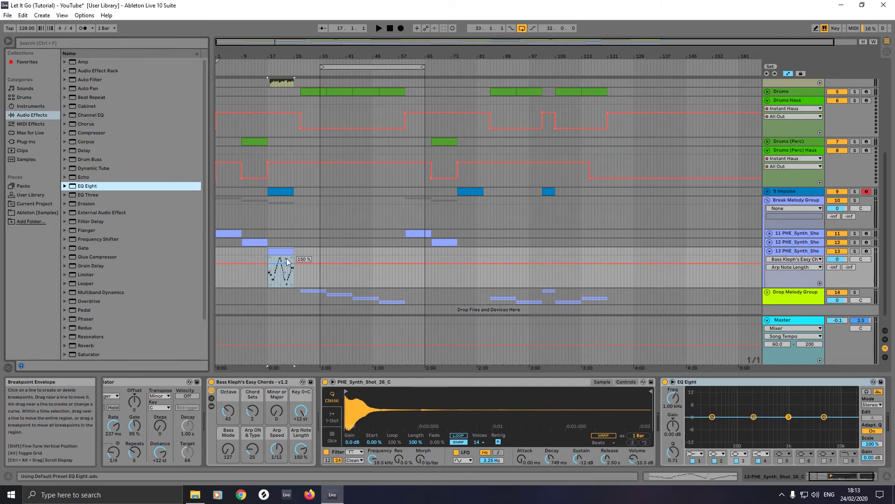
Step: In the EQ Eight, make band 1 a low cut and band 4 a high cut with its frequency at 350 Hz
click(712, 417)
click(695, 454)
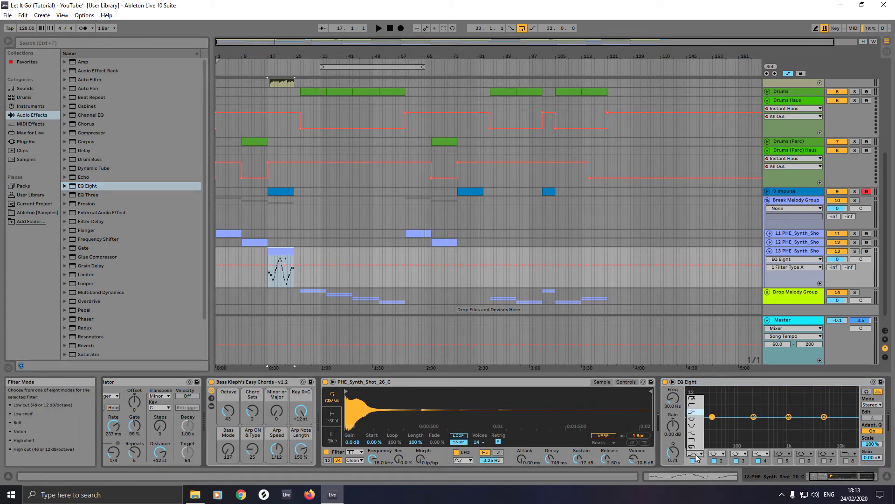
click(693, 399)
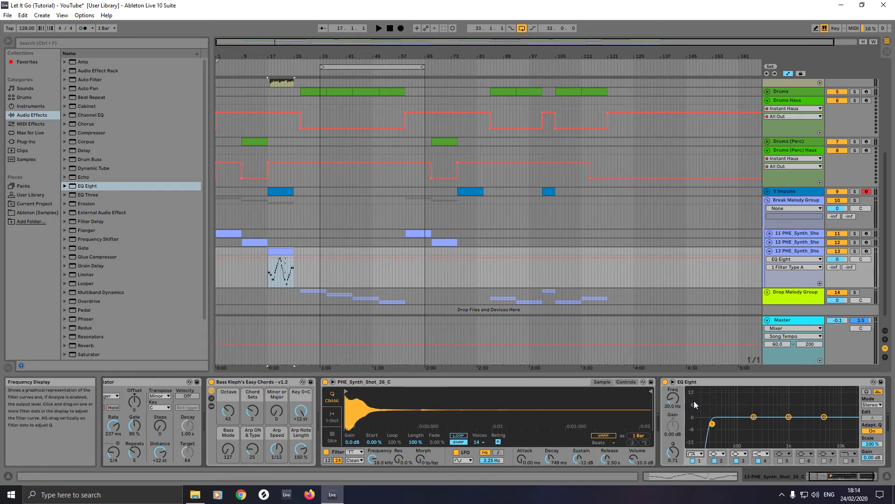
click(824, 416)
click(762, 455)
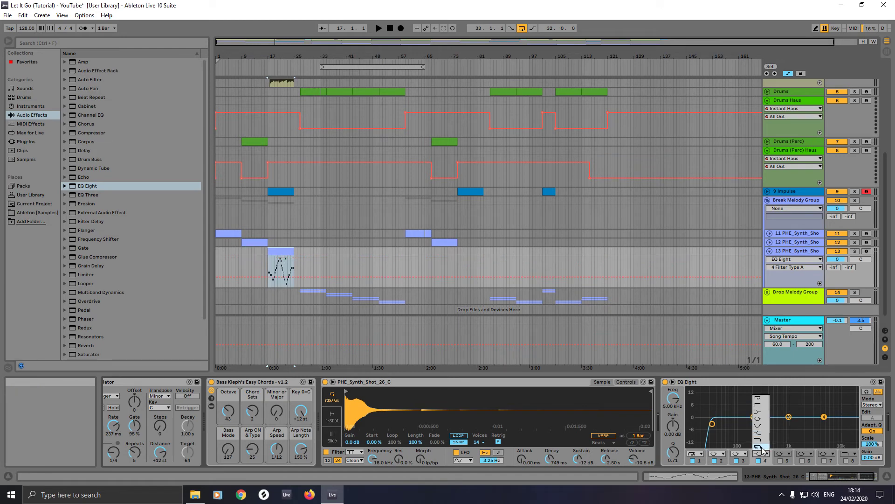
click(762, 447)
drag(673, 398, 673, 425)
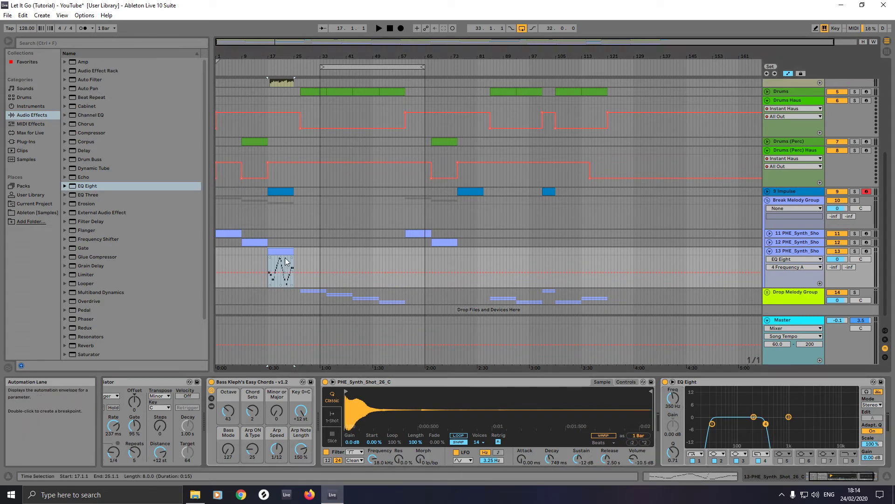
Step: Set the arrangement grid to 1/2 bar and show automation for the EQ Eight's band 4 frequency on track 13
scroll(285, 267, up, 10)
drag(386, 56, 477, 54)
right_click(410, 259)
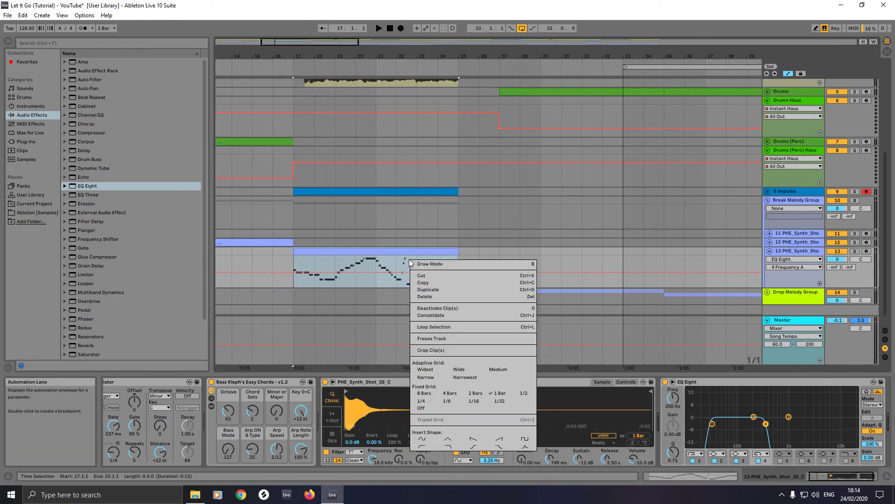
click(528, 393)
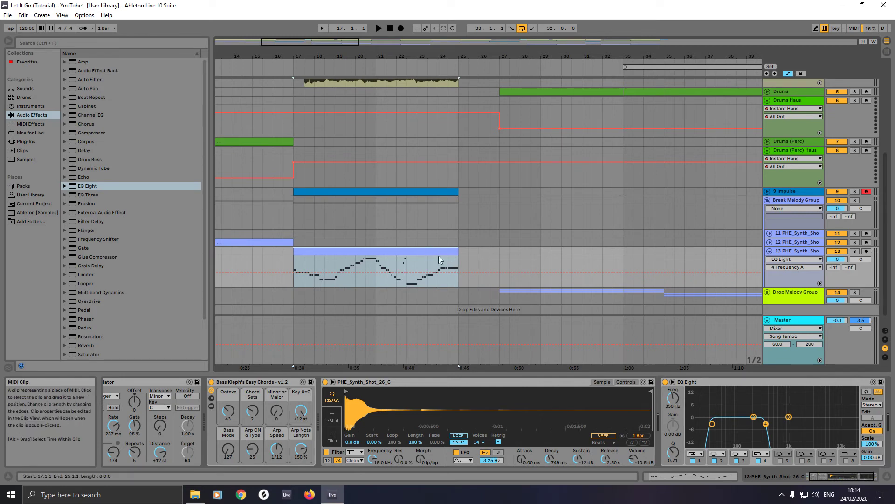
right_click(675, 399)
click(690, 404)
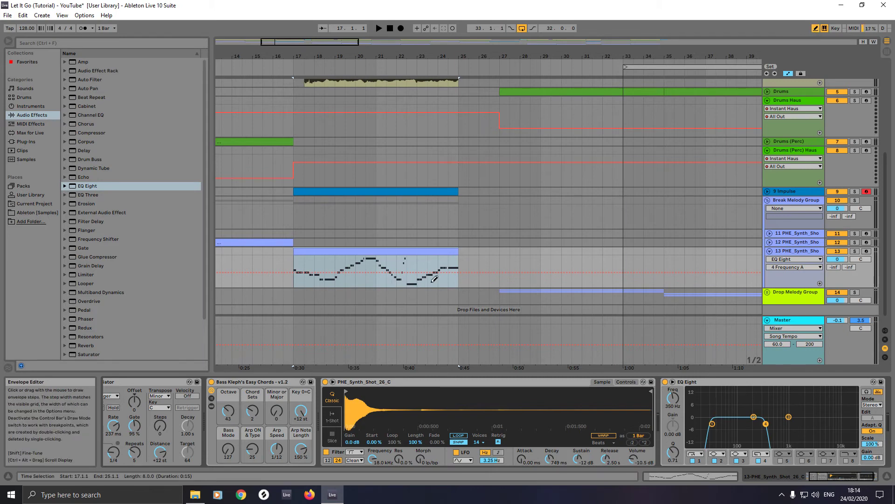
Step: Draw track 13's band 4 frequency automation rising in half-bar steps from about 430 Hz at bar 17 to about 17.9 kHz before bar 25
click(454, 268)
drag(454, 268, 454, 257)
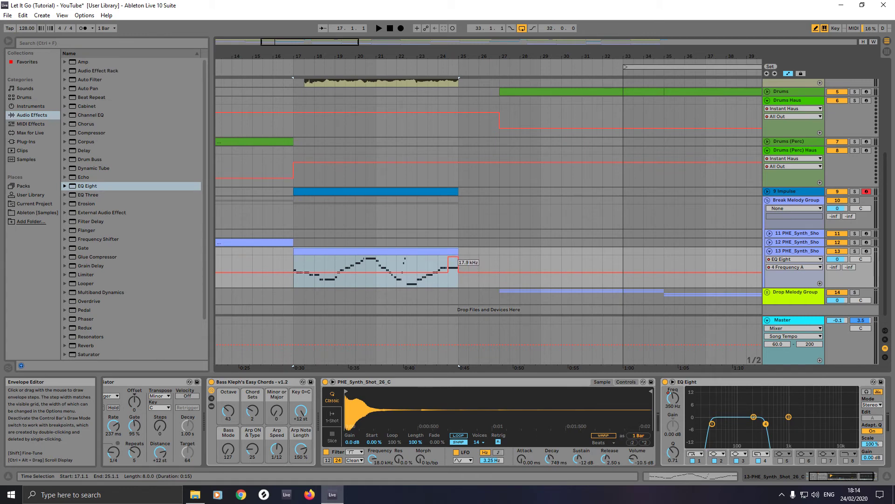
mouse_move(454, 256)
mouse_down()
mouse_move(396, 260)
mouse_move(379, 271)
mouse_move(362, 266)
mouse_up()
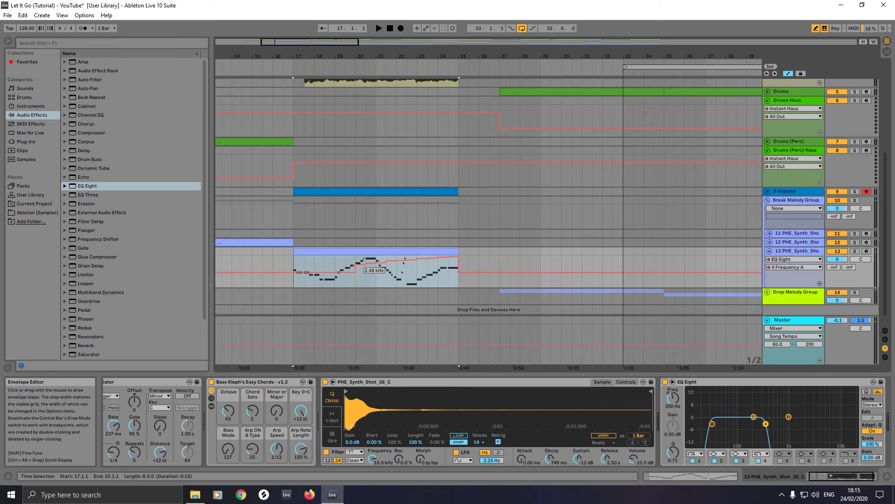
click(348, 267)
click(338, 270)
drag(330, 272, 330, 269)
click(318, 271)
mouse_move(318, 272)
mouse_down()
mouse_move(329, 271)
mouse_move(299, 272)
mouse_up()
click(308, 271)
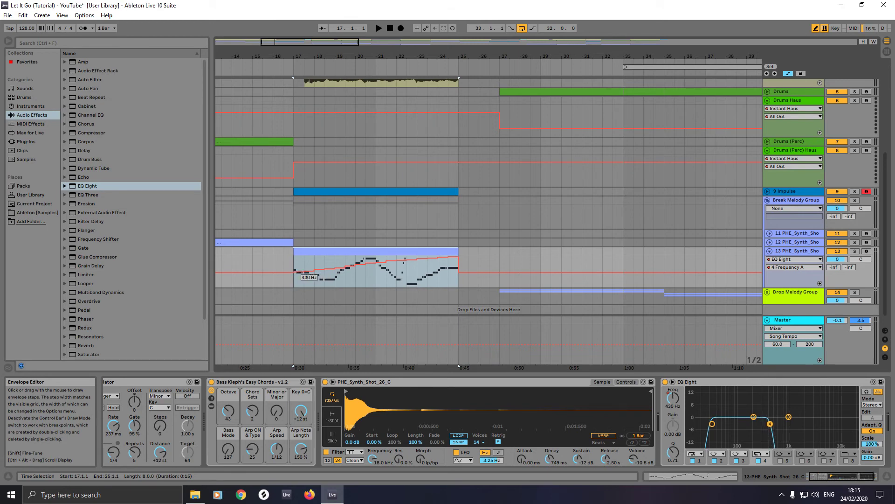
key(b)
Step: Play back the filter sweep on track 13 from bar 16.3
click(285, 284)
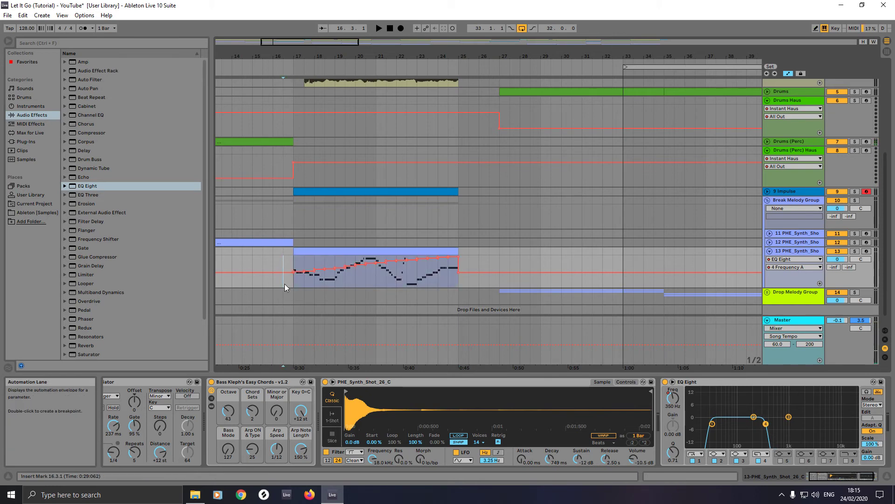
key(space)
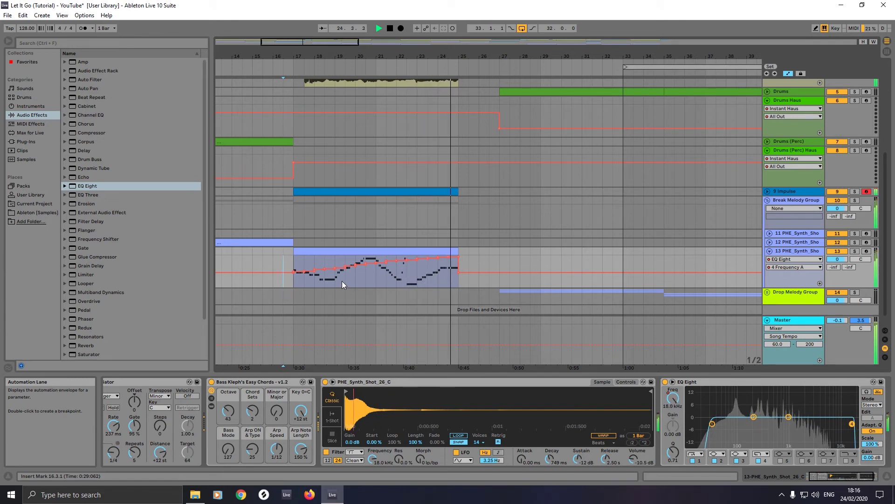
key(space)
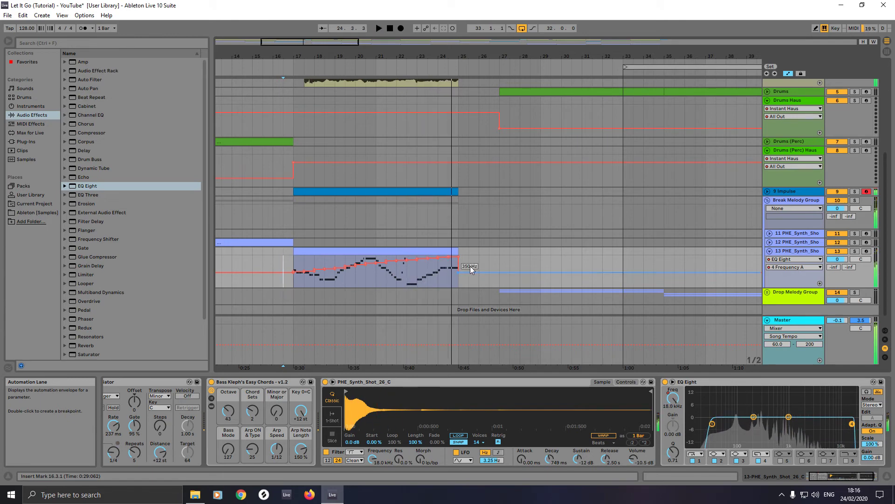
Step: Show track 13's volume automation and draw it falling in one-bar steps from about 5 dB at bar 17 across the clip
right_click(841, 259)
click(816, 265)
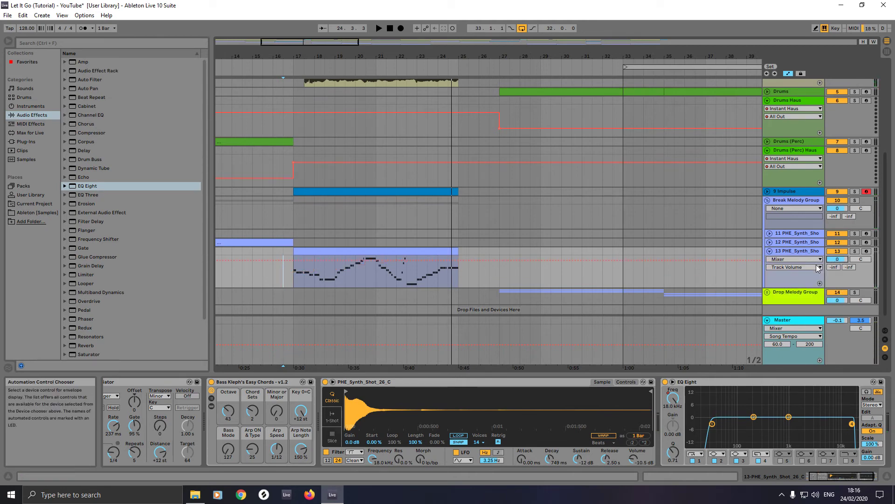
key(b)
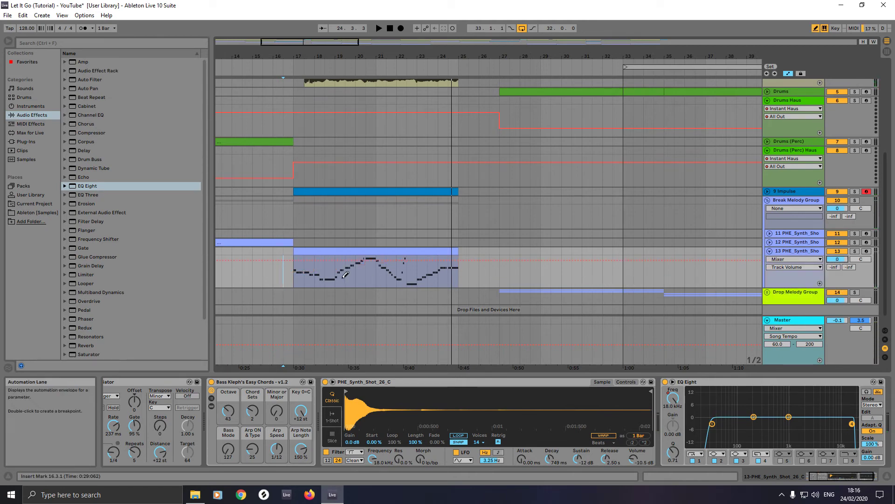
click(300, 257)
drag(300, 257, 300, 256)
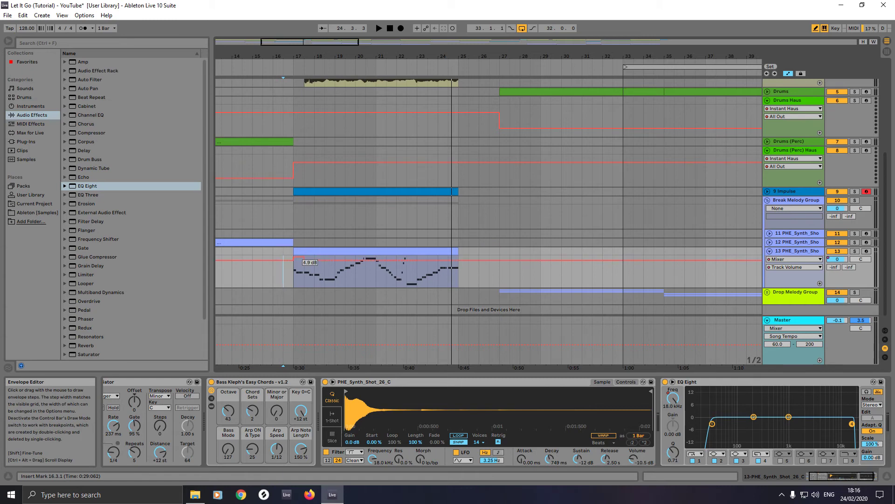
right_click(299, 264)
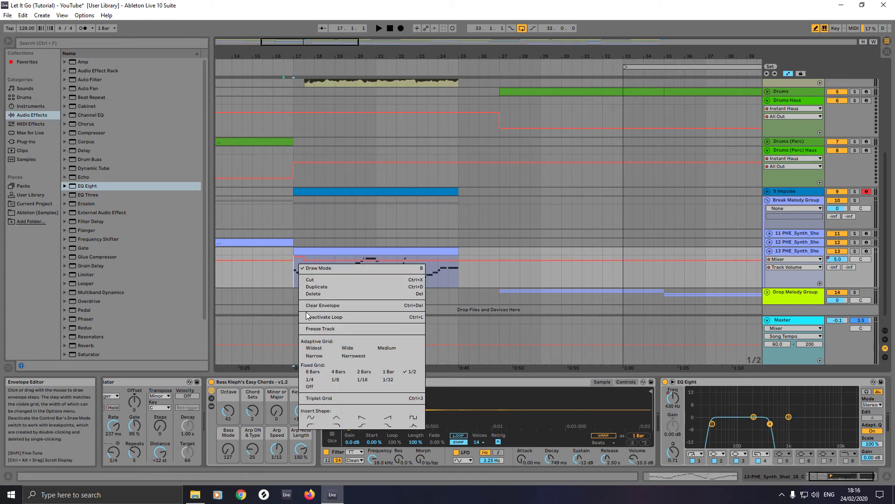
click(384, 373)
drag(299, 256, 359, 257)
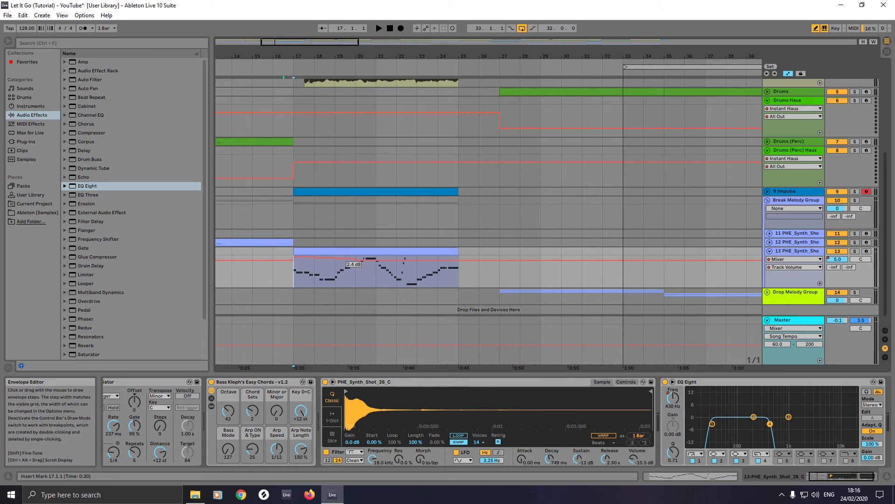
drag(359, 258, 425, 260)
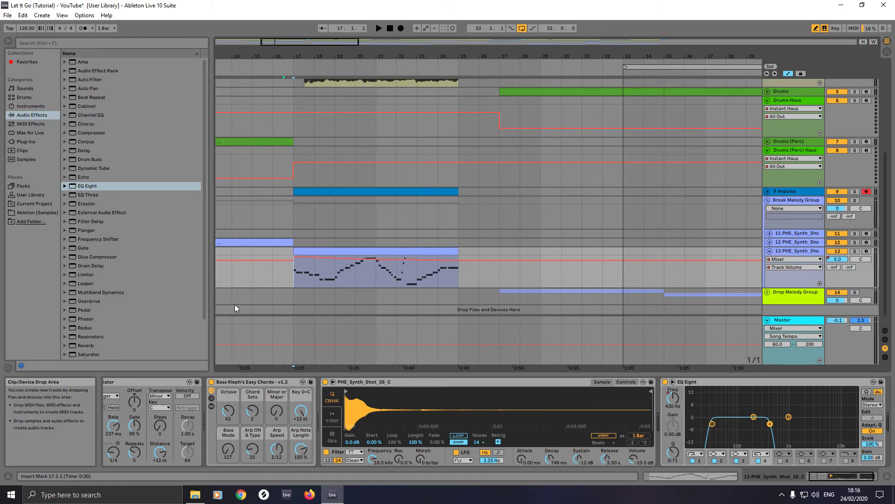
Step: Play back track 13's volume automation from bar 16
click(282, 276)
key(space)
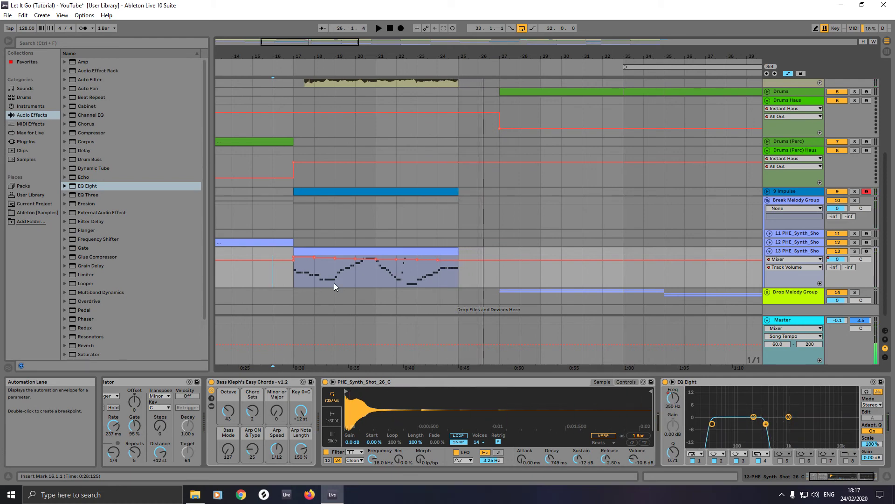
key(b)
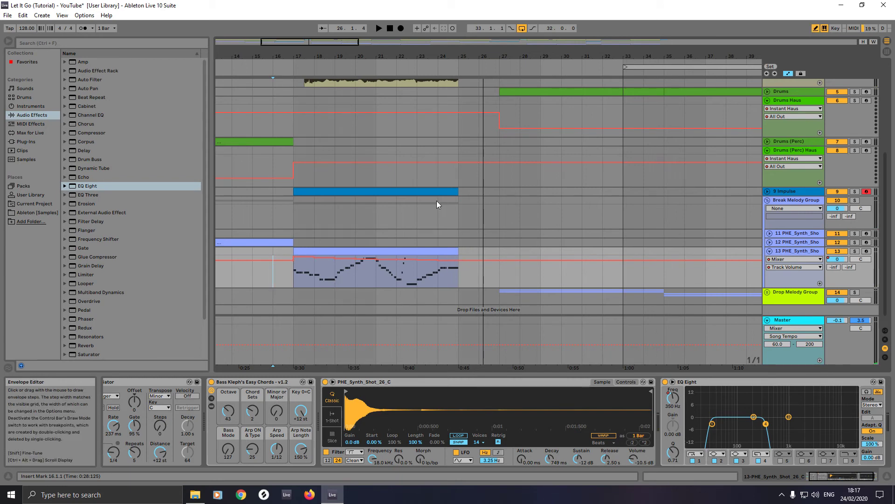
key(b)
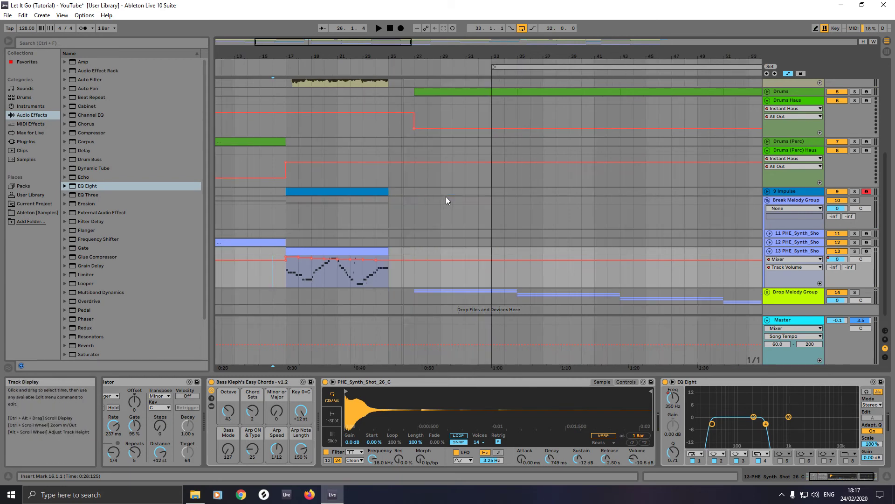
Step: Set the grid to 1/2 bar and copy track 13's bar 17 clip with its automation to bar 75
key(w)
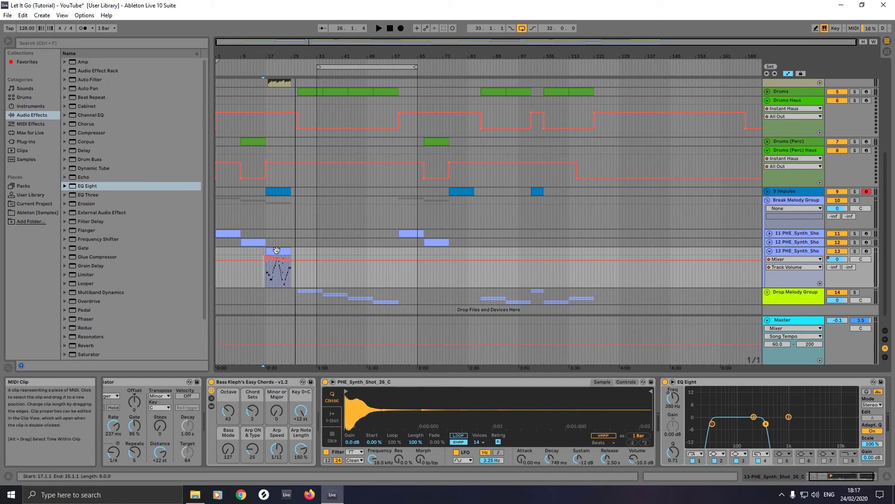
right_click(335, 272)
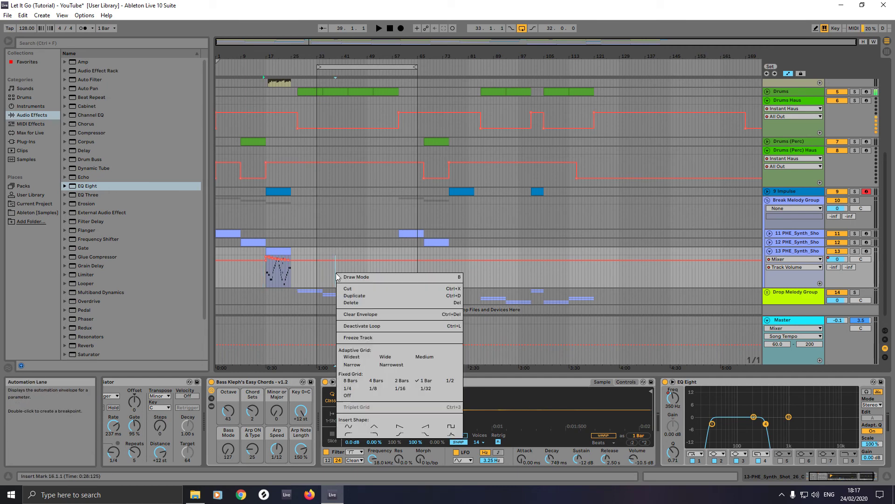
click(458, 382)
click(279, 252)
drag(279, 251, 461, 257)
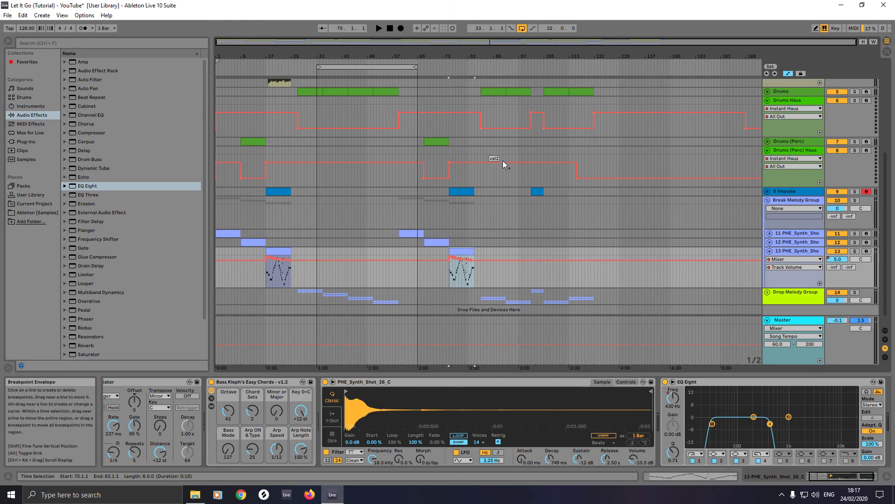
scroll(511, 177, down, 1)
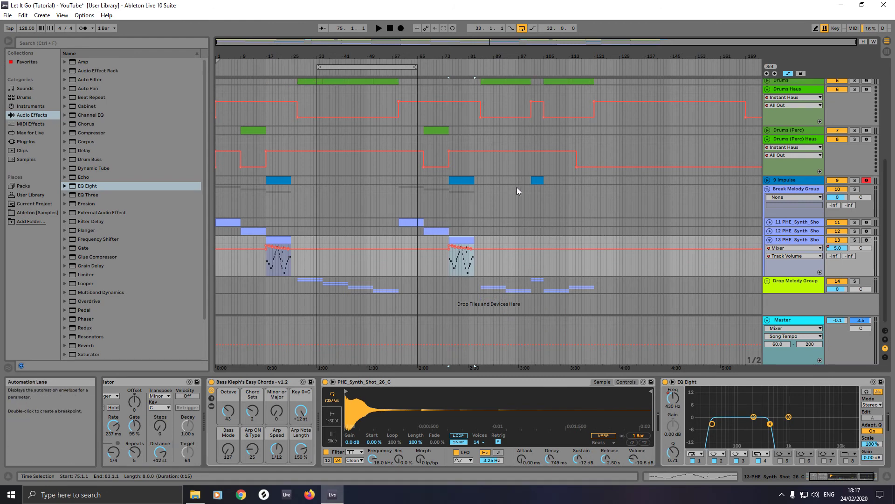
Step: Unfold the Drop Melody Group and copy the Amp effect from track 21 to track 12
click(767, 281)
scroll(614, 265, down, 5)
scroll(614, 264, down, 3)
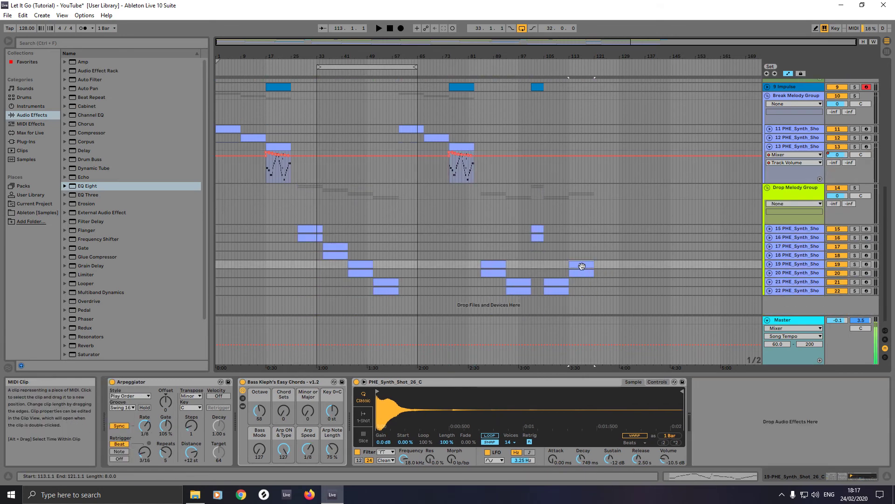
click(558, 284)
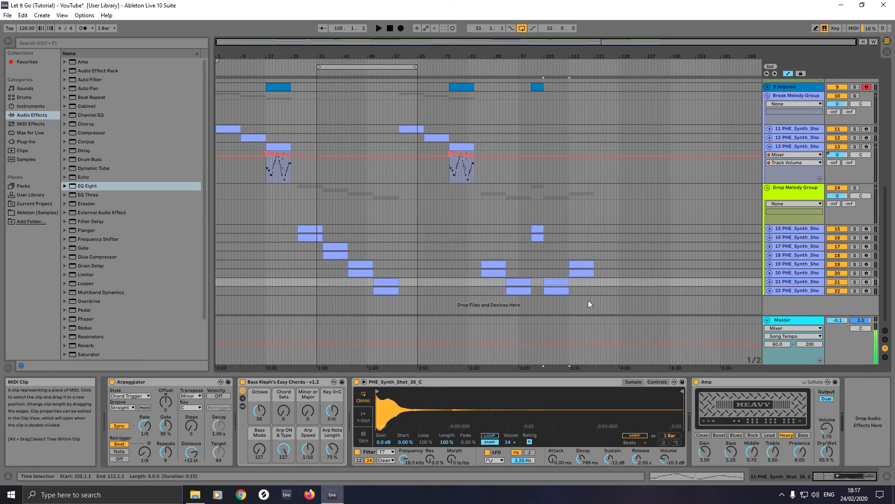
drag(738, 381, 471, 261)
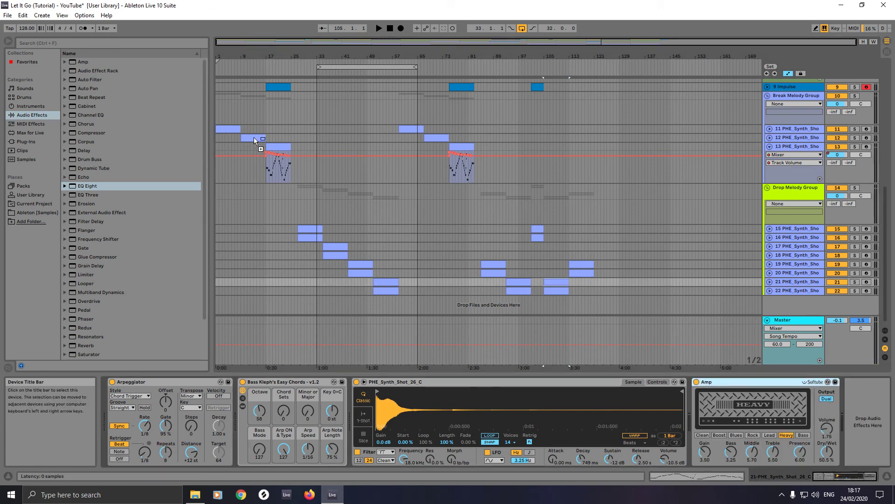
drag(249, 136, 250, 136)
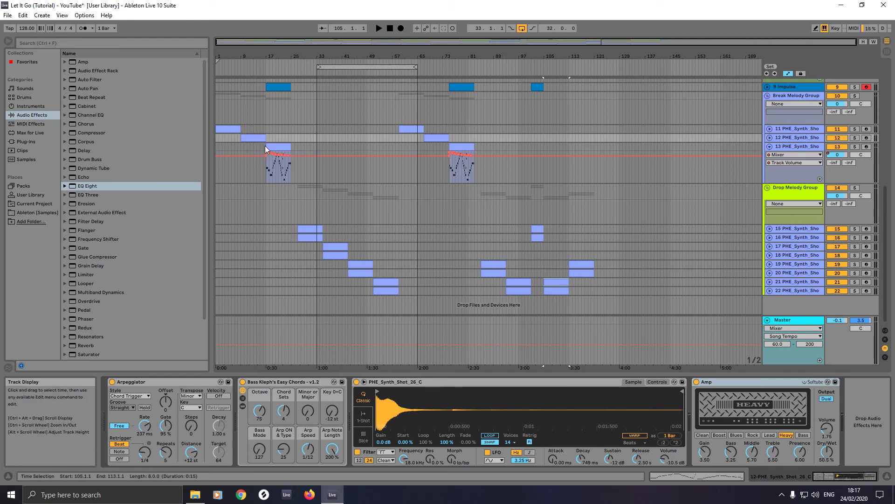
click(252, 138)
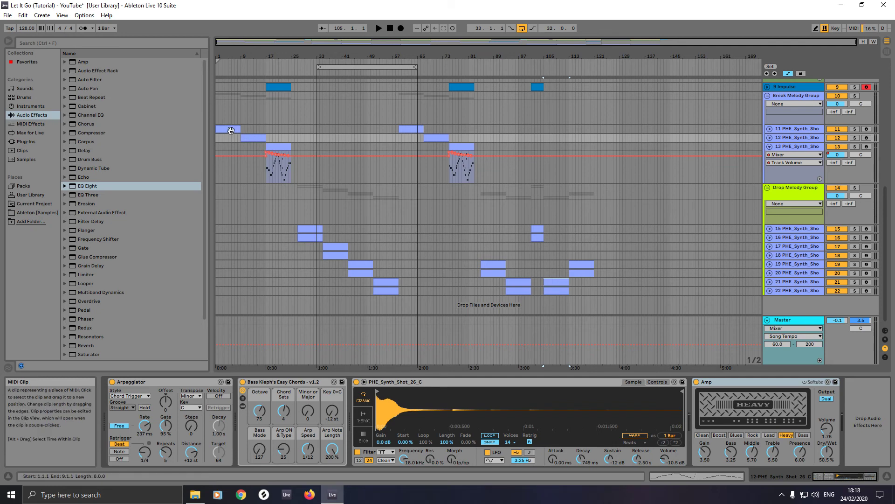
Step: Duplicate track 11 and set the copy's Easy Chords Octave to 48 and Bass Mode to 0
click(233, 131)
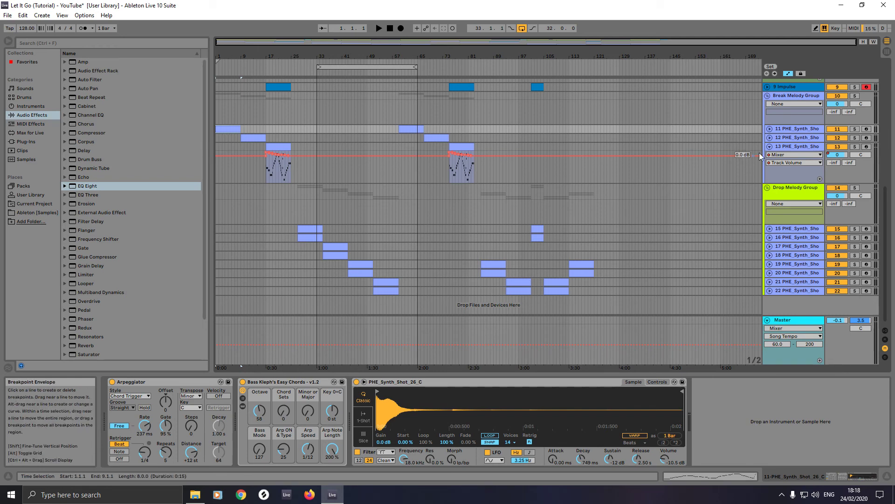
right_click(785, 131)
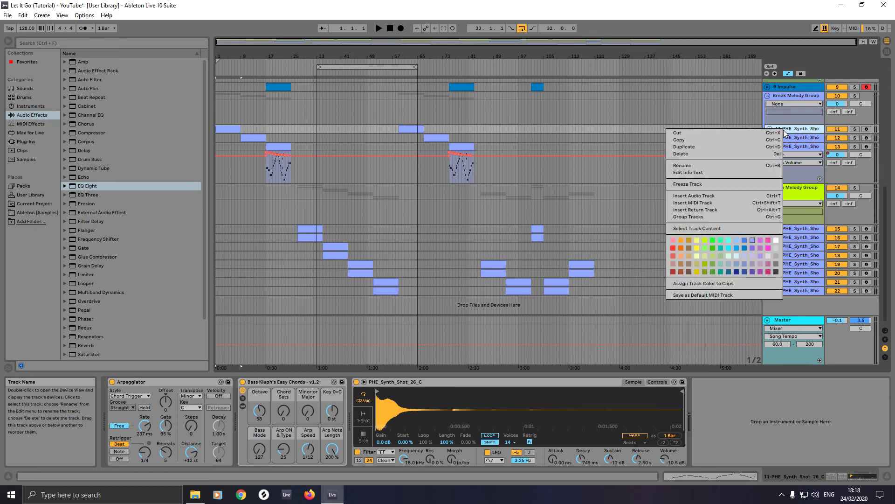
click(743, 147)
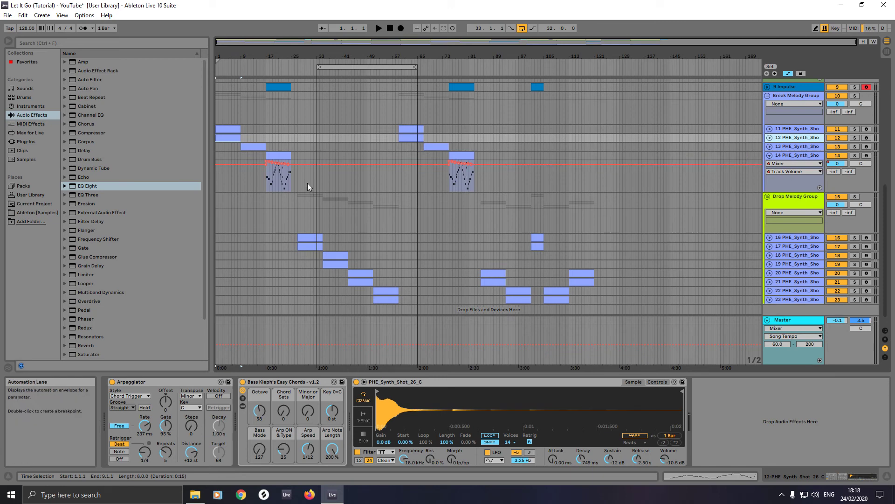
drag(259, 403, 259, 404)
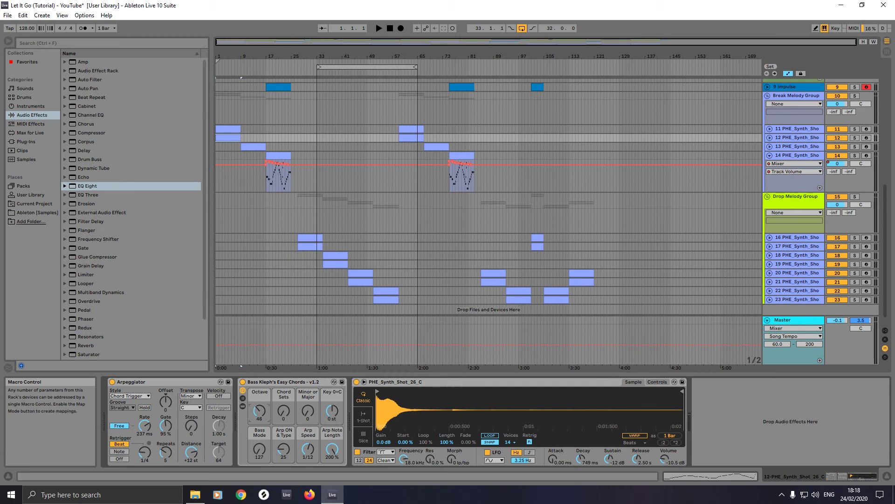
drag(260, 448, 260, 464)
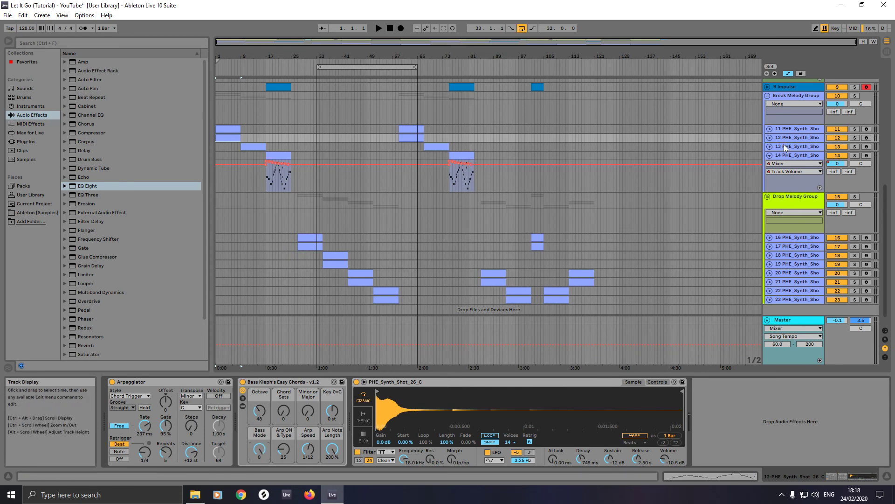
Step: Lower the volume of track 12, the duplicated intro melody, to about -1.7 dB
click(770, 138)
drag(845, 146, 845, 148)
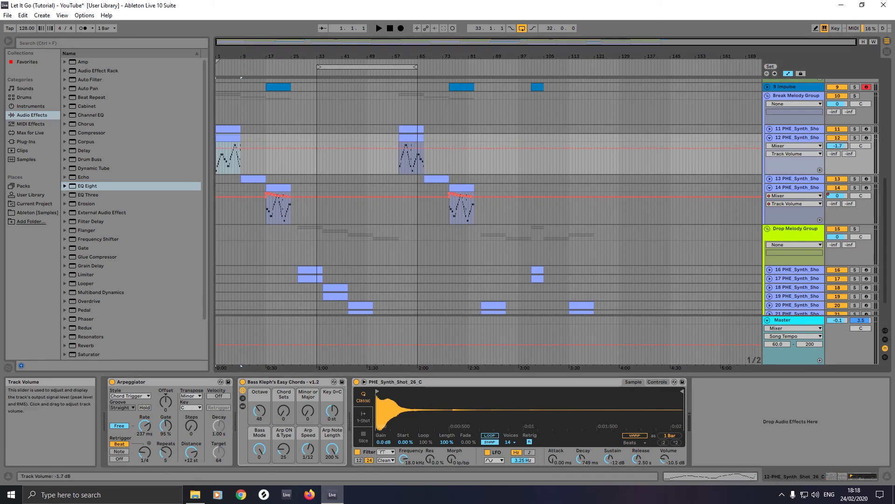
click(770, 138)
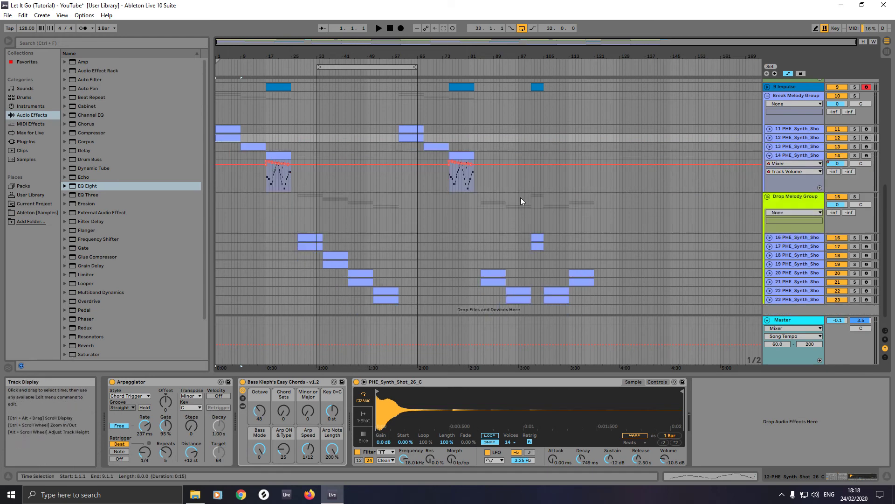
Step: Duplicate track 14 together with its clips and automation
right_click(789, 159)
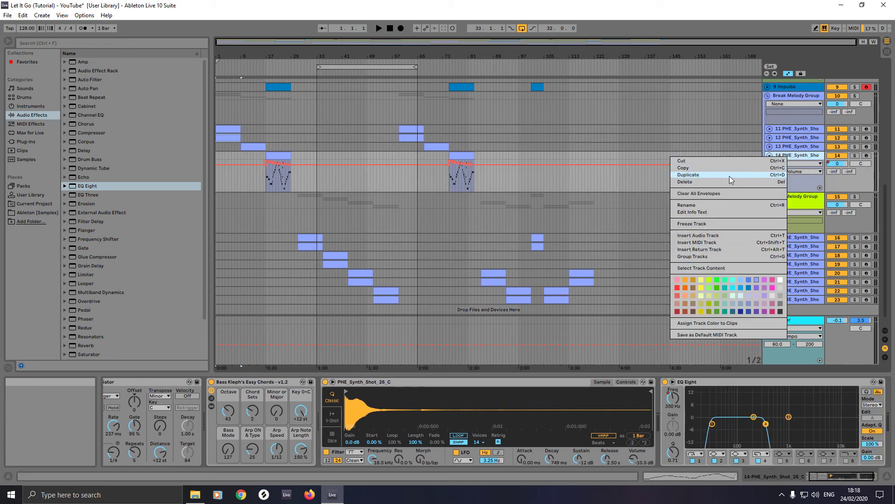
key(Escape)
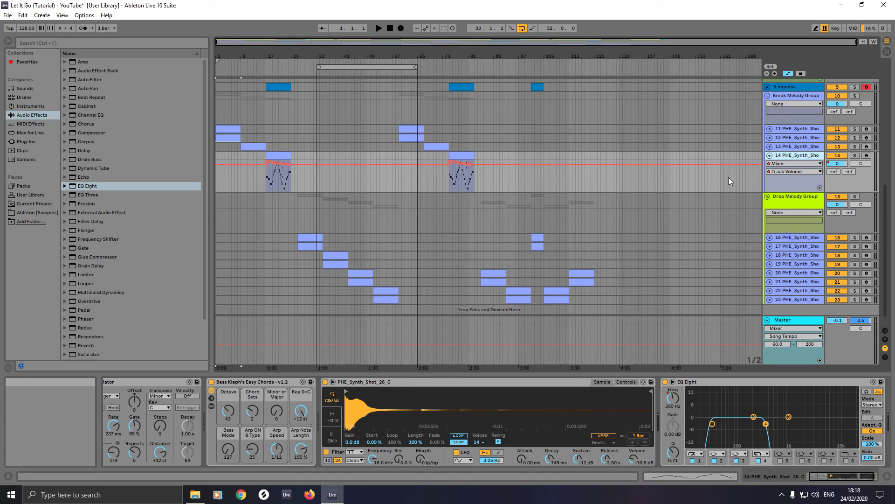
key(ctrl+d)
click(837, 204)
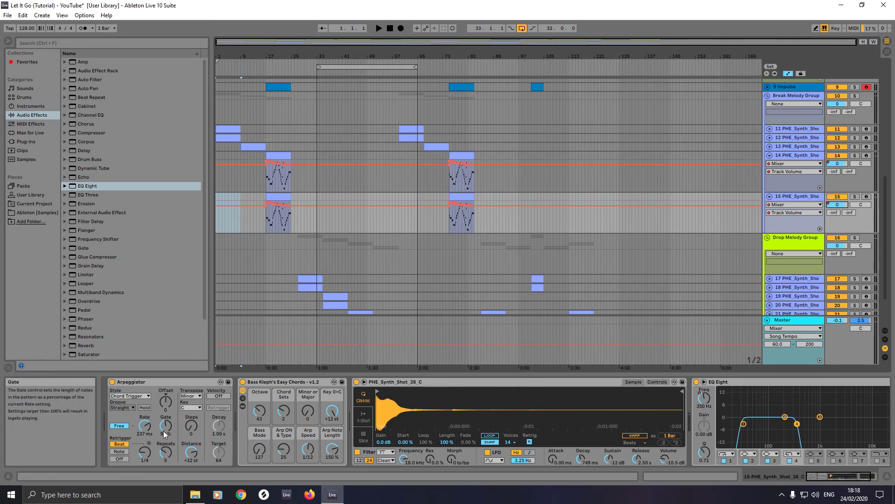
Step: Set the Easy Chords Octave to 48 and Bass Mode to 0 on track 15
click(260, 410)
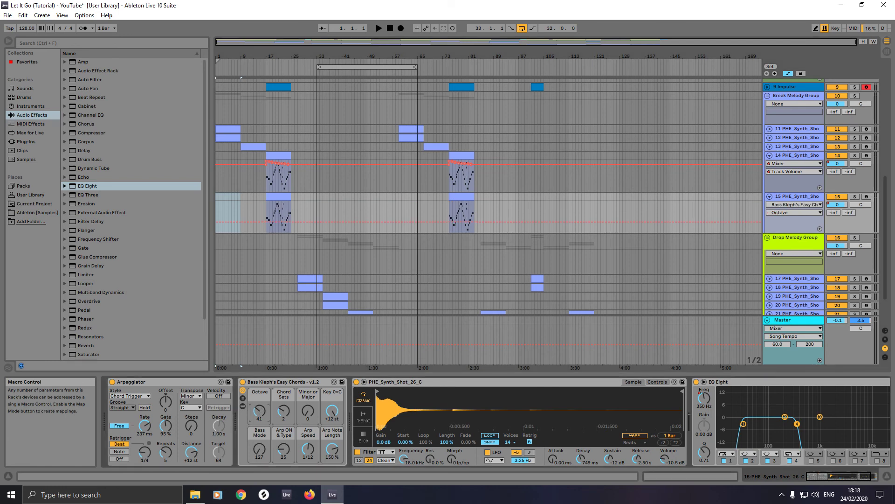
click(278, 217)
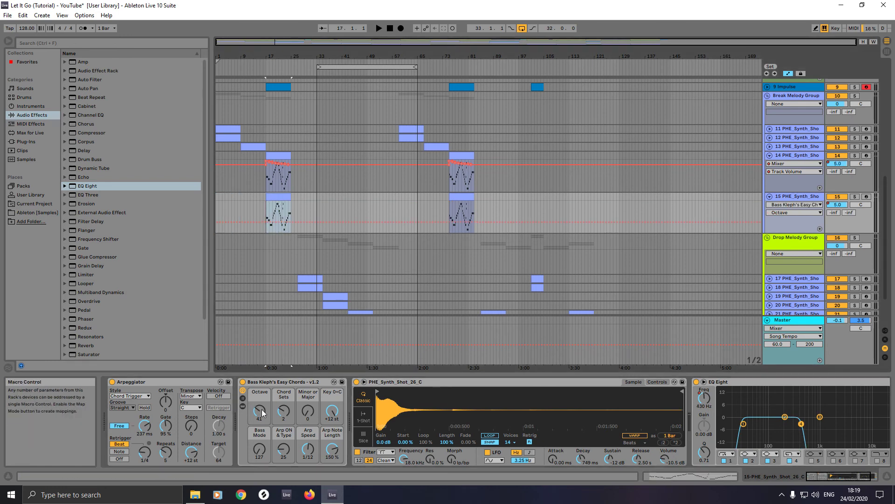
drag(263, 412, 263, 408)
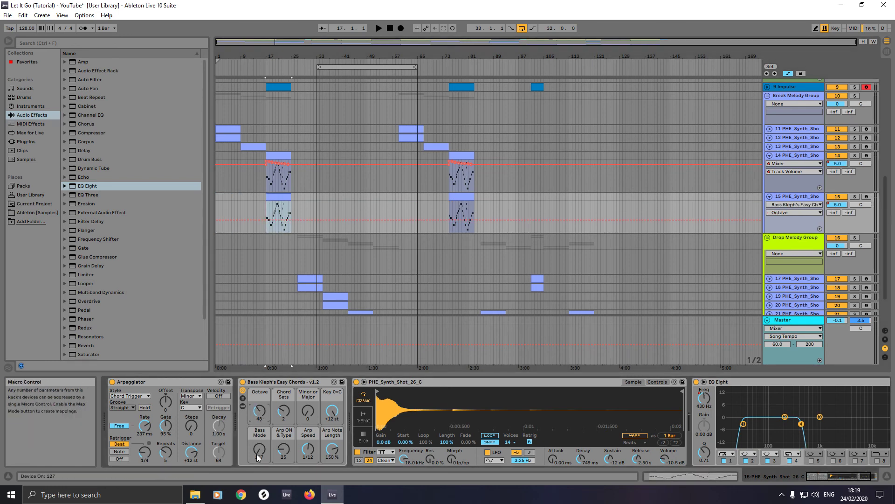
drag(260, 449, 260, 471)
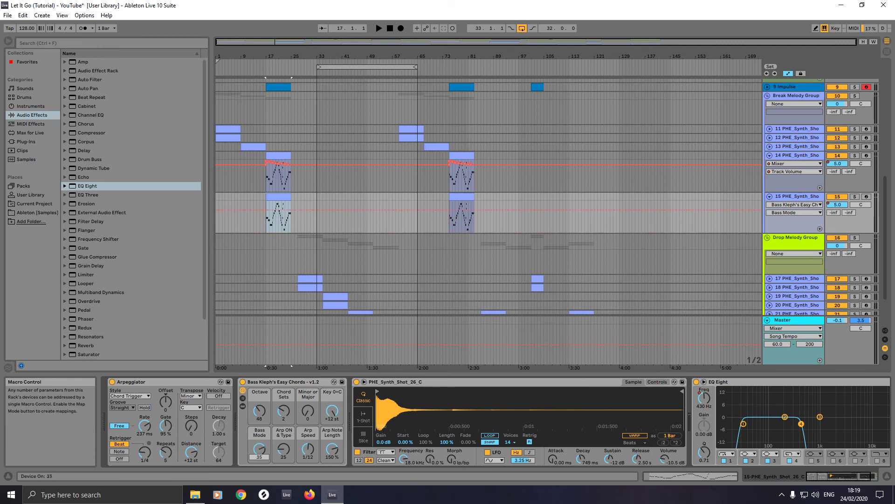
Step: Play back the layered intro melody from bar 1 and try removing the Arpeggiator from track 12
click(229, 141)
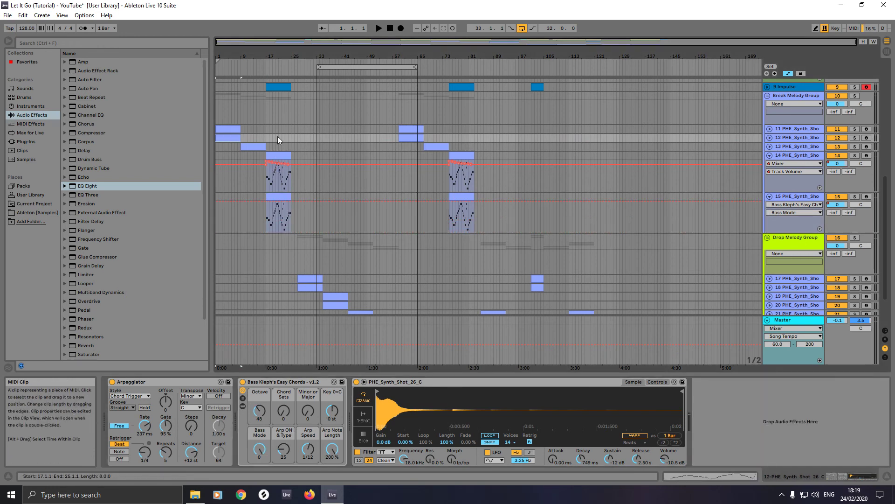
click(380, 29)
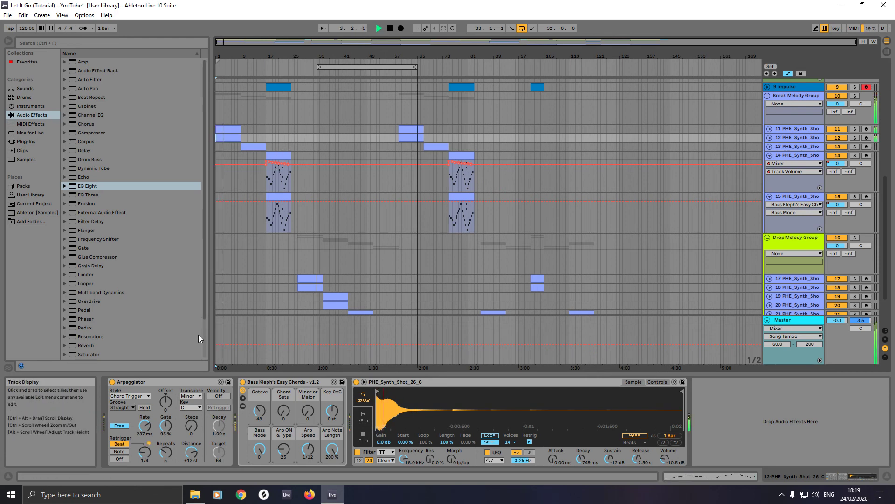
click(167, 384)
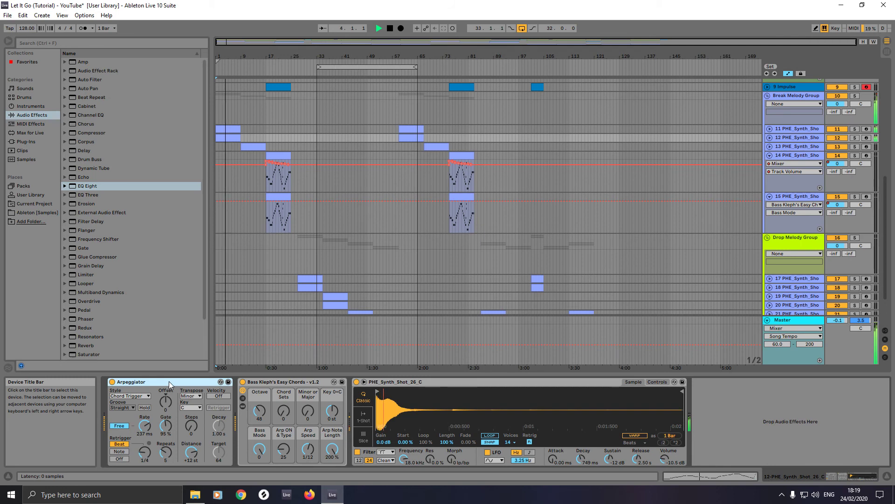
key(Delete)
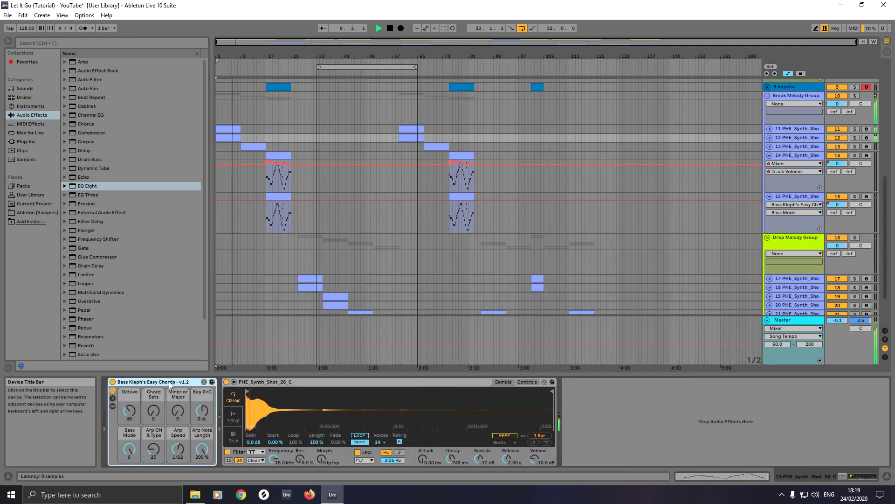
key(space)
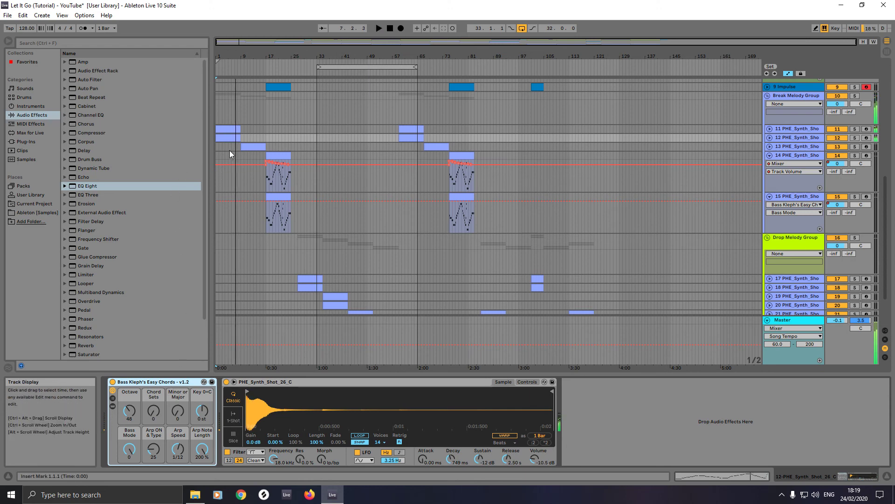
click(231, 144)
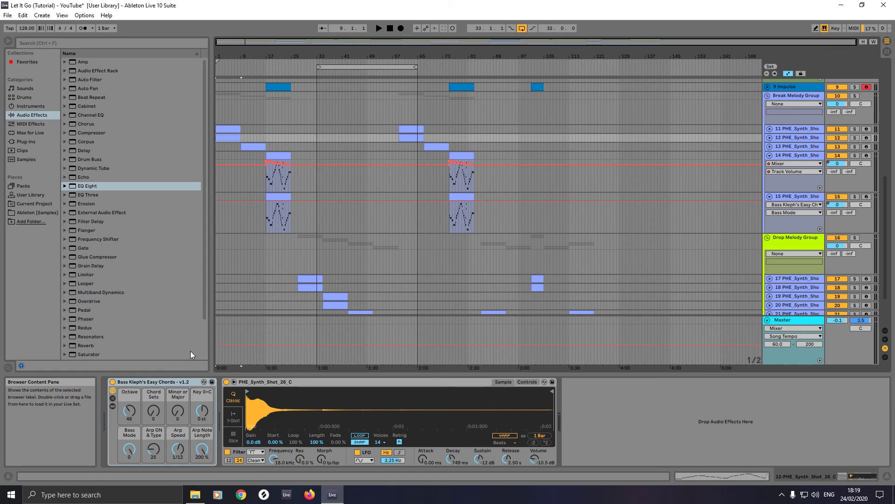
click(235, 132)
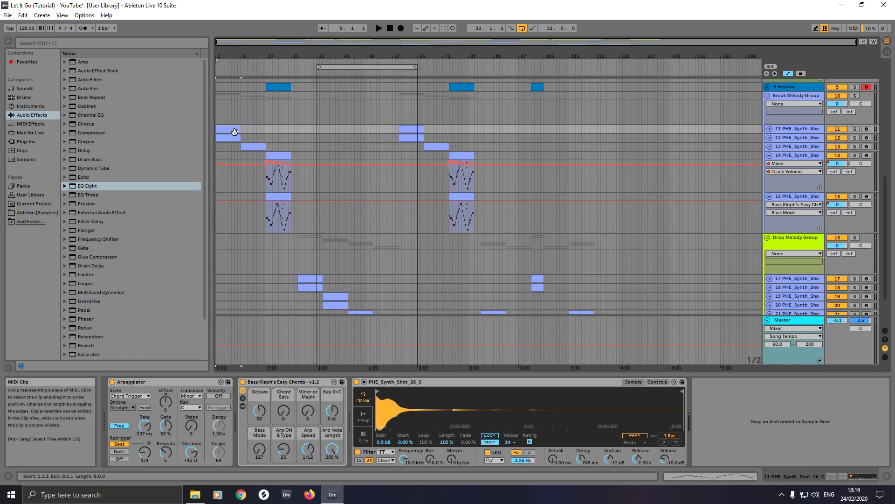
click(232, 138)
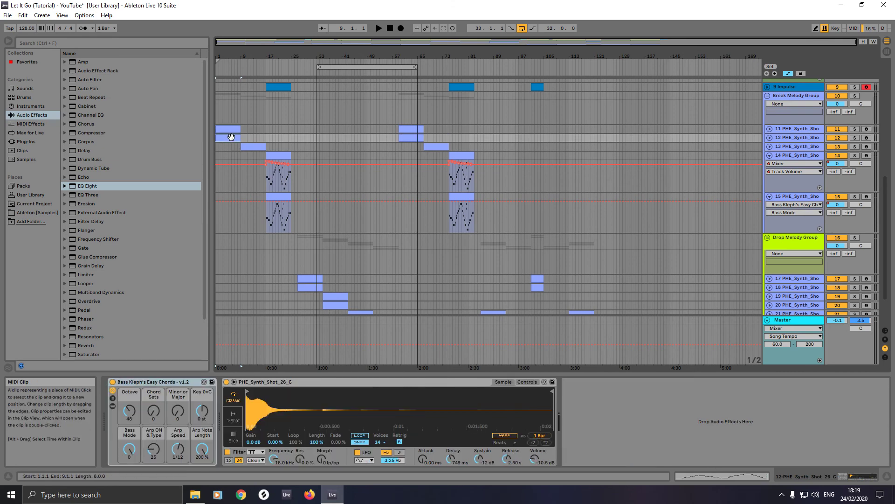
Step: Save the Live Set
click(8, 14)
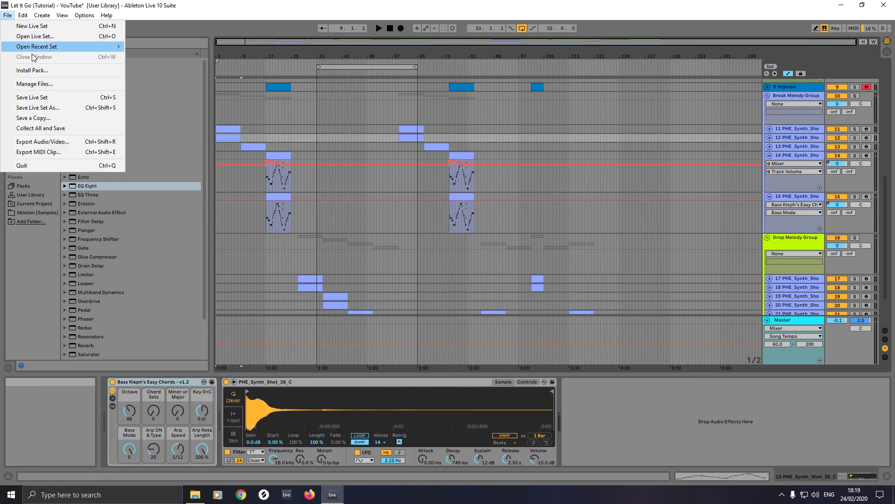
click(38, 97)
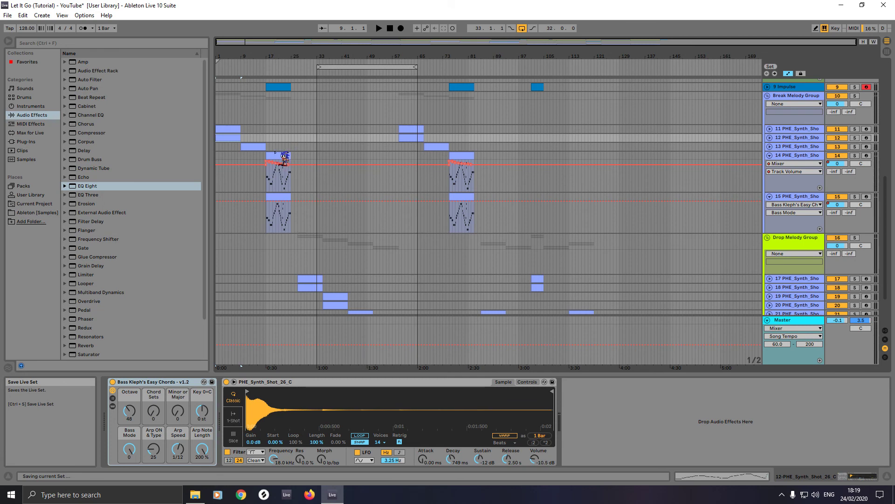
Step: Deactivate the Arpeggiator on tracks 12 and 11
click(229, 130)
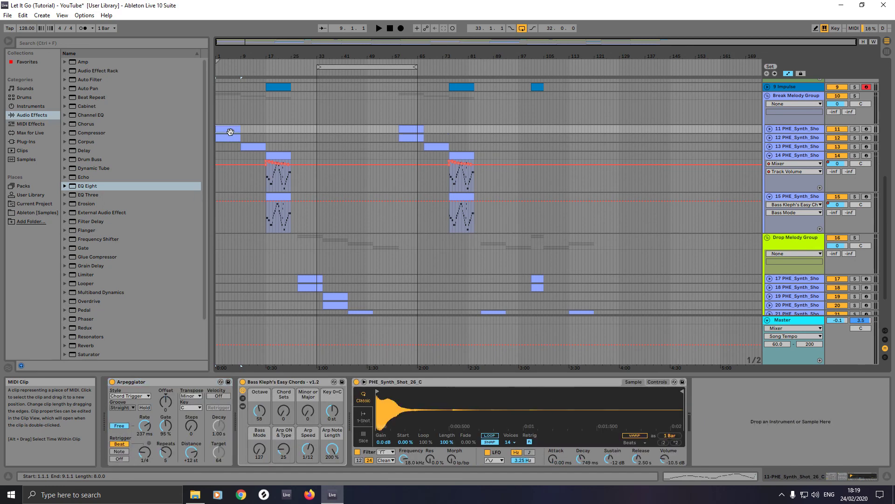
click(230, 140)
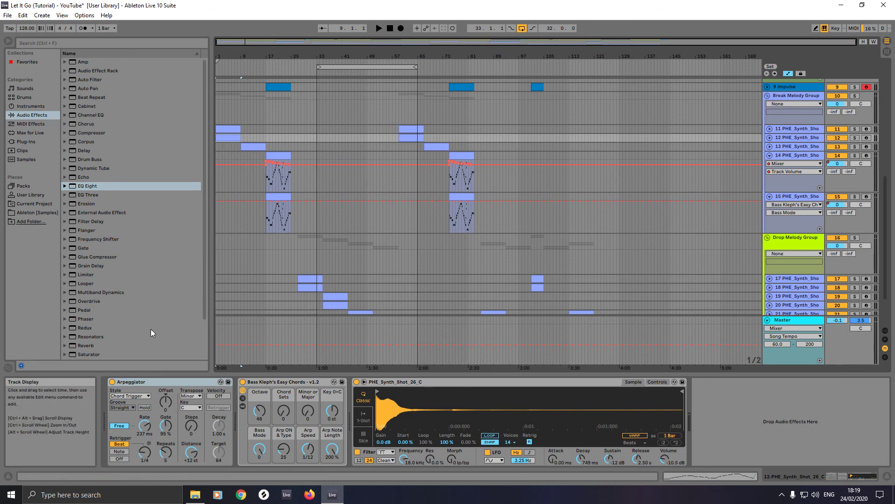
click(112, 382)
click(232, 130)
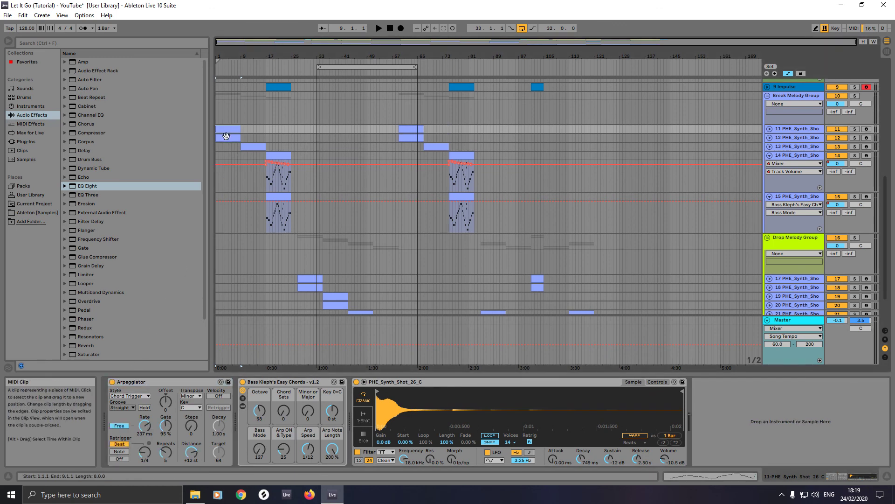
click(112, 382)
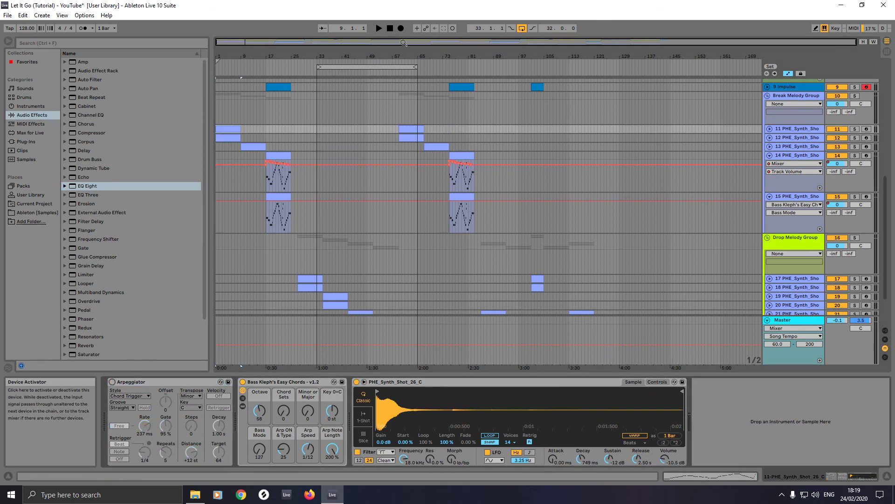
Step: Return to bar 1 and play back the intro melody with the arpeggiators off
click(392, 28)
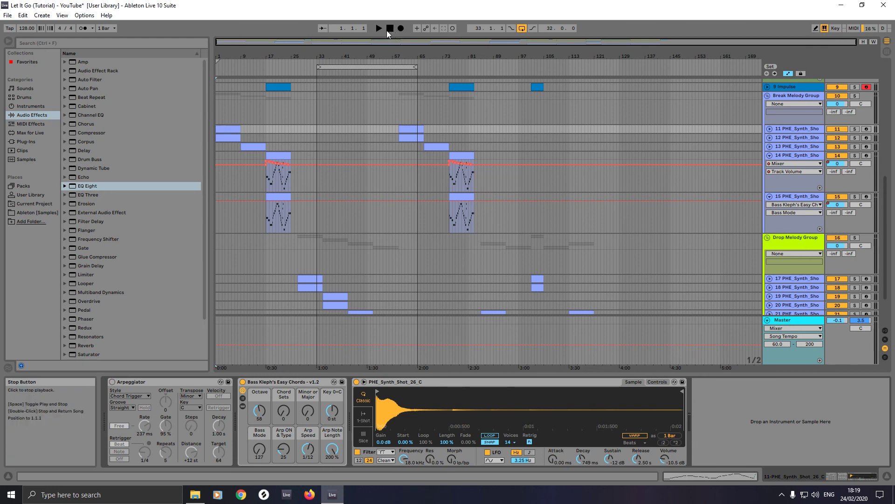
click(381, 29)
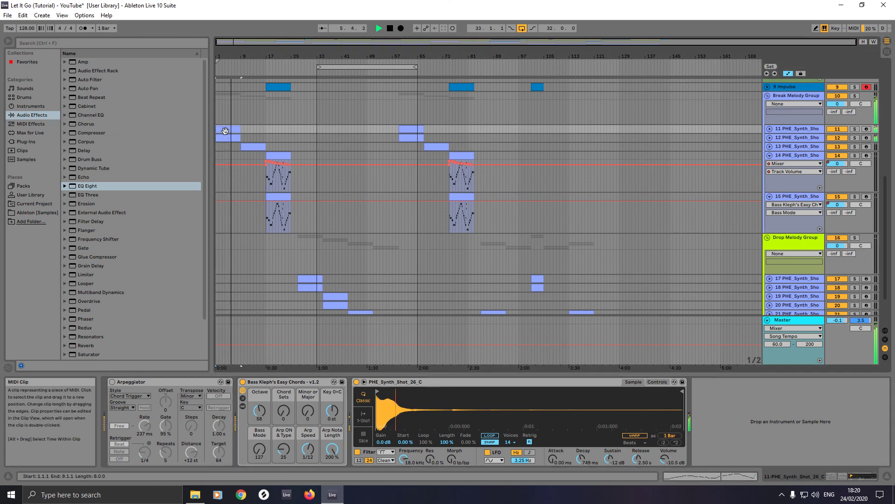
Step: Reactivate the Arpeggiator on tracks 11 and 12
click(113, 385)
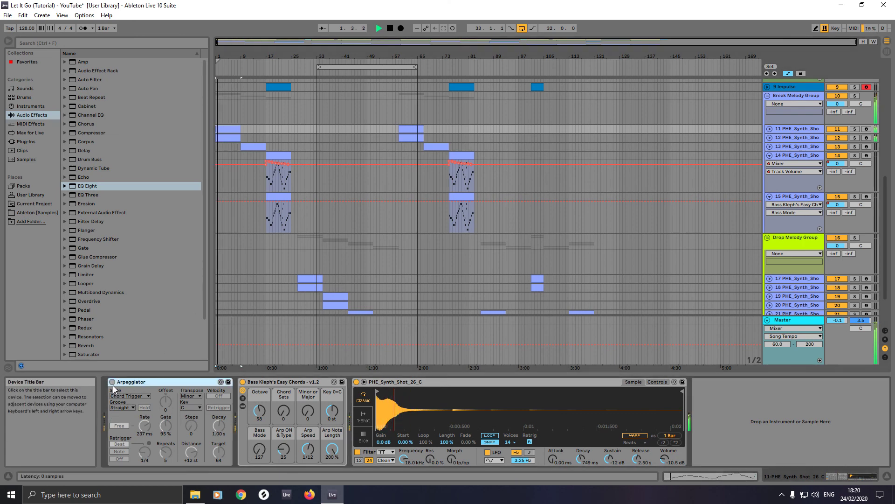
click(112, 382)
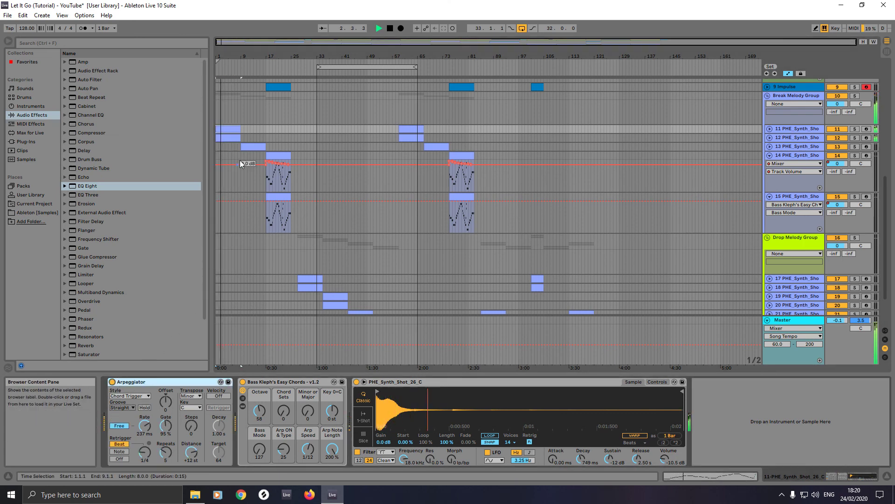
click(235, 139)
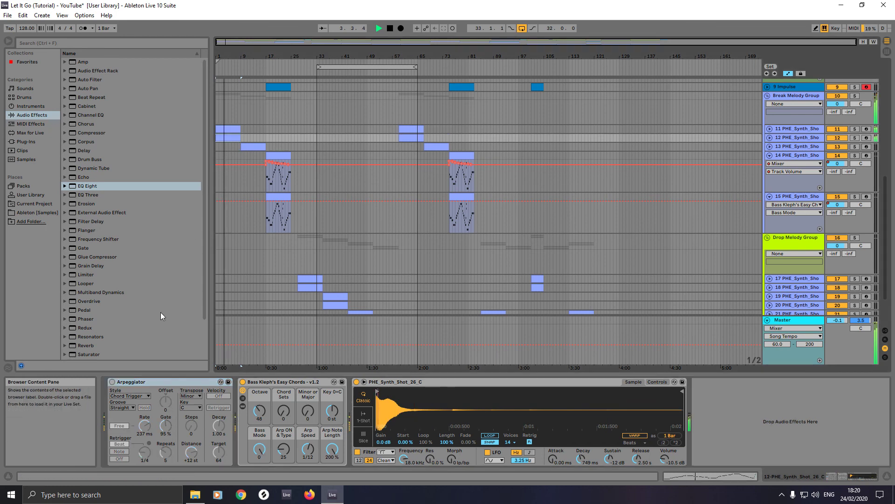
click(113, 382)
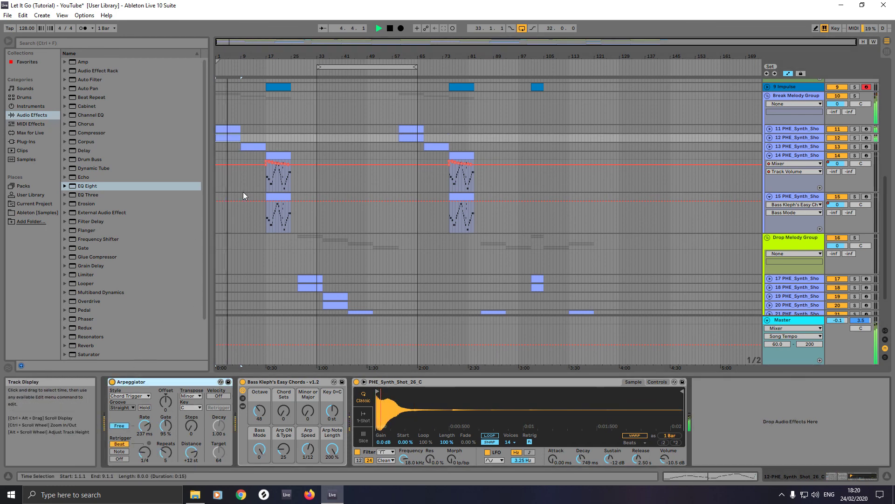
Step: Set the Arpeggiator style to Play Order on tracks 11 and 12 while listening, and stop playback
click(221, 129)
click(133, 395)
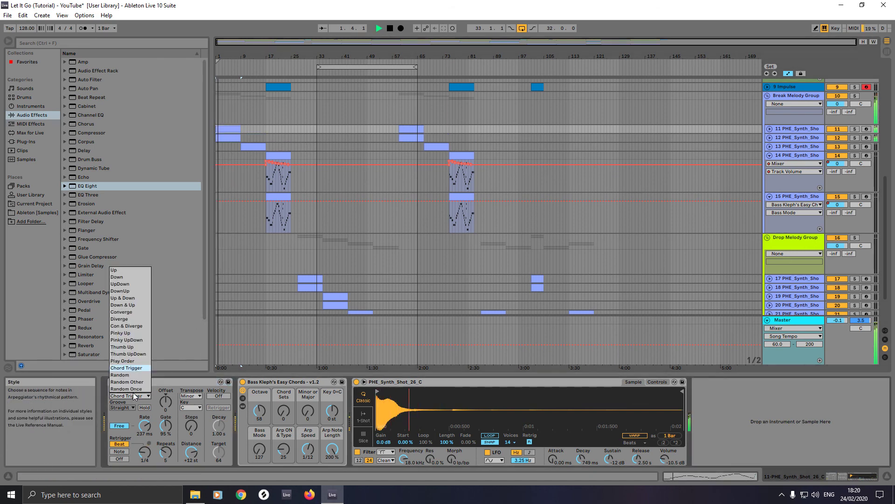
click(122, 361)
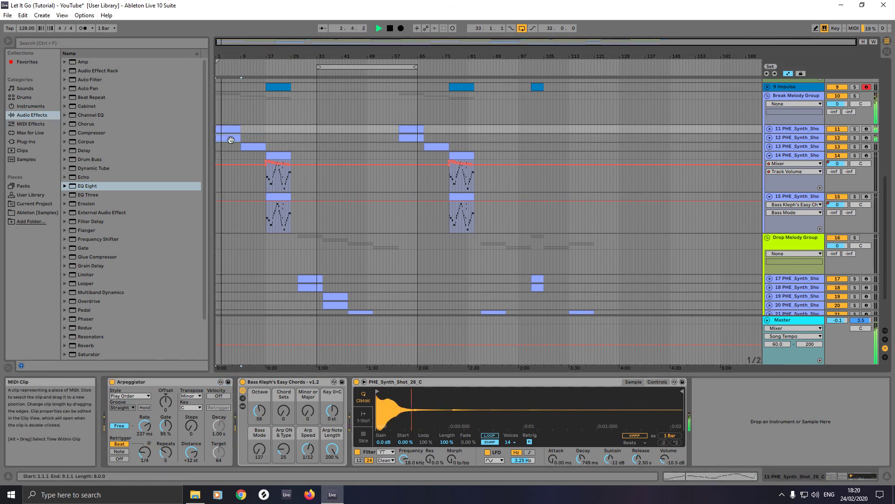
click(230, 138)
click(130, 396)
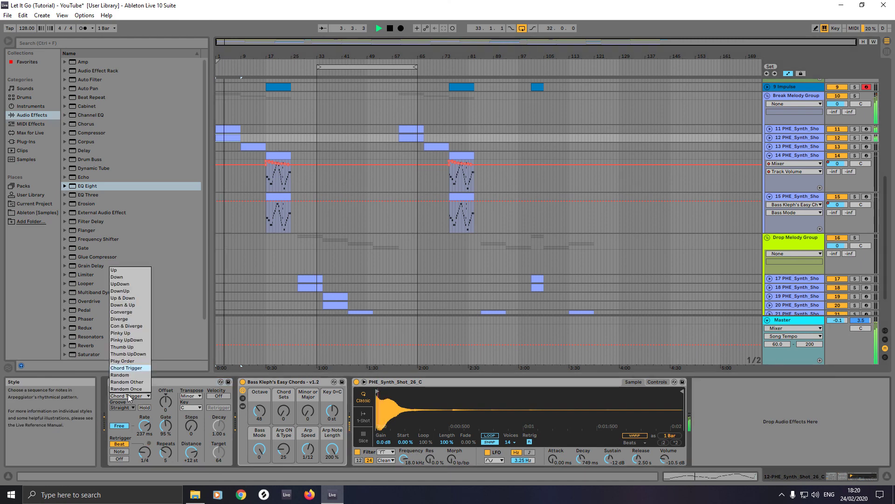
click(122, 361)
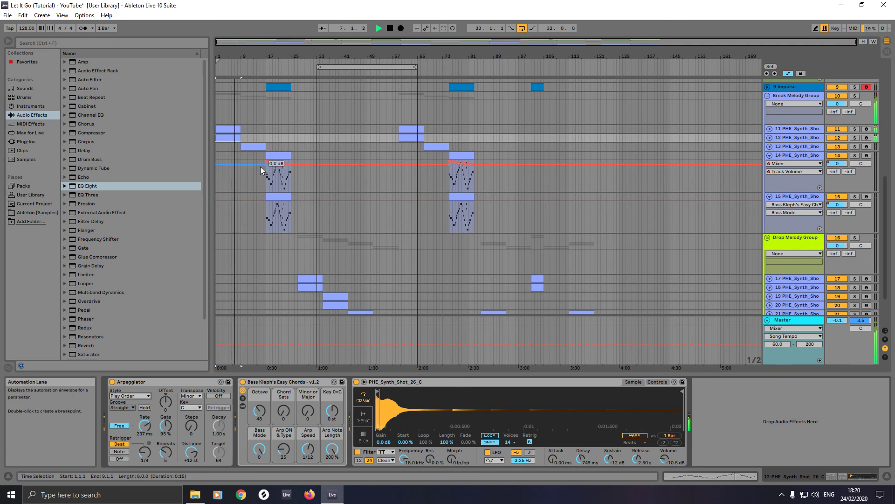
click(228, 130)
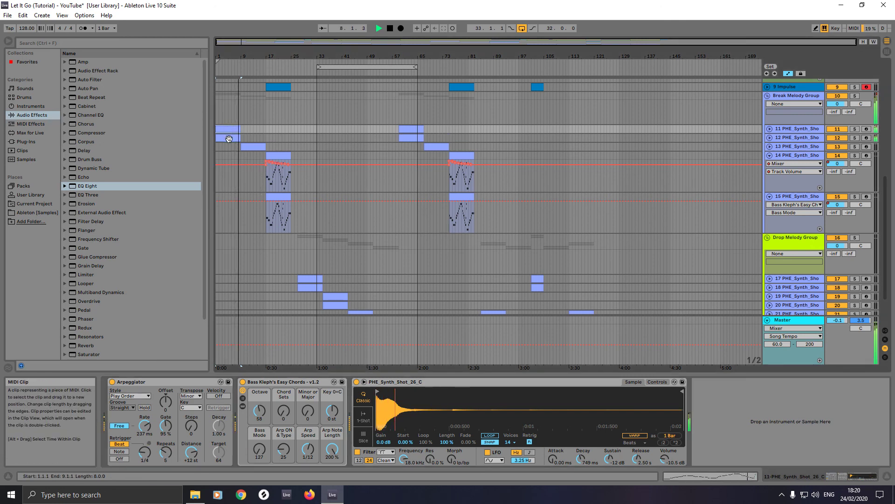
key(space)
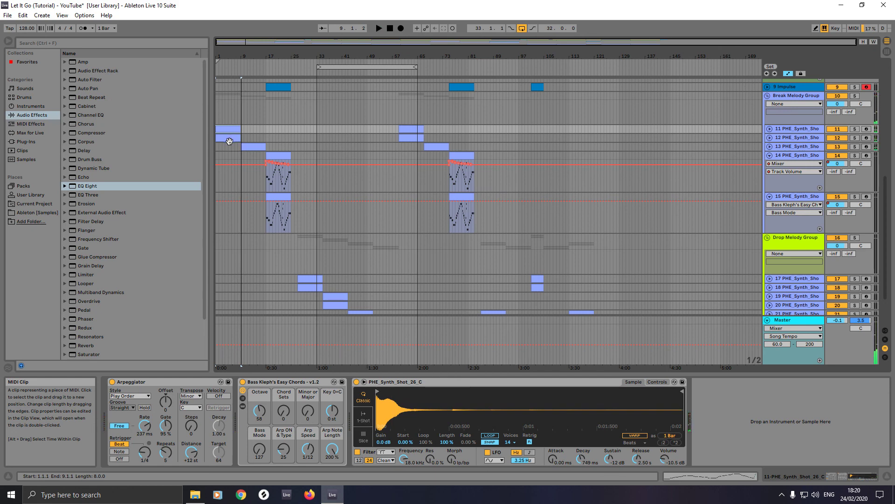
Step: Set the Arpeggiator style to Play Order on track 13
click(253, 147)
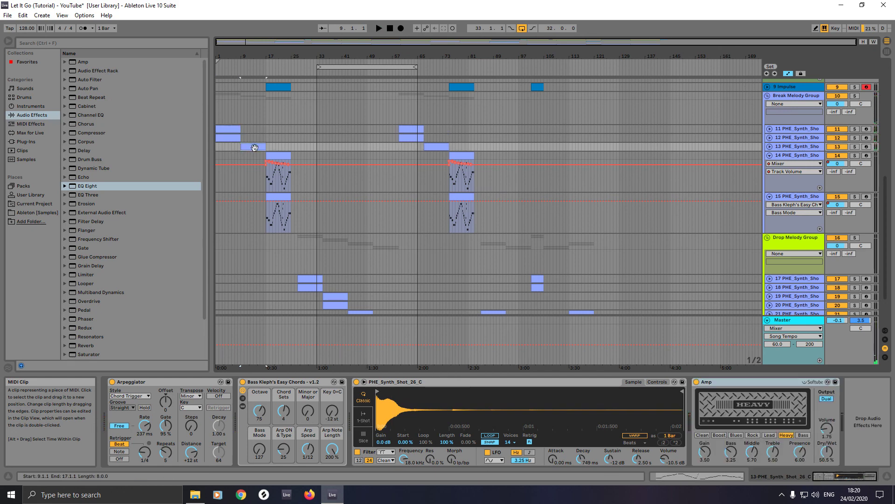
click(131, 395)
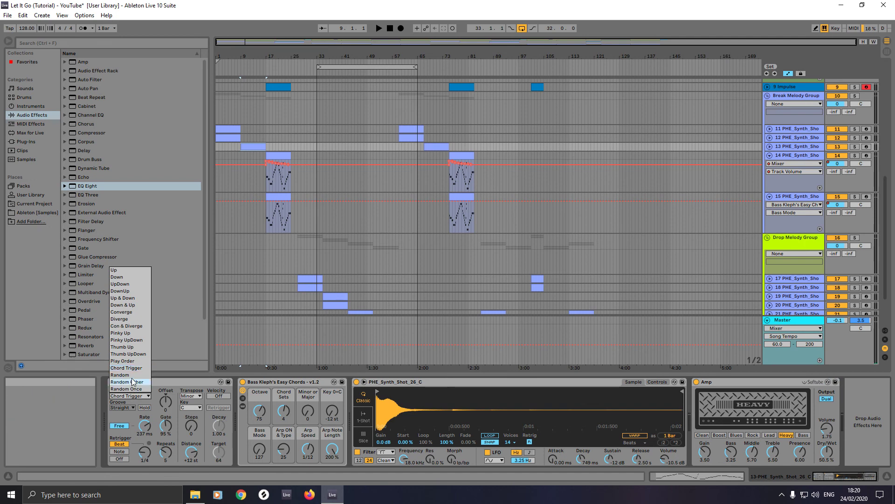
click(130, 361)
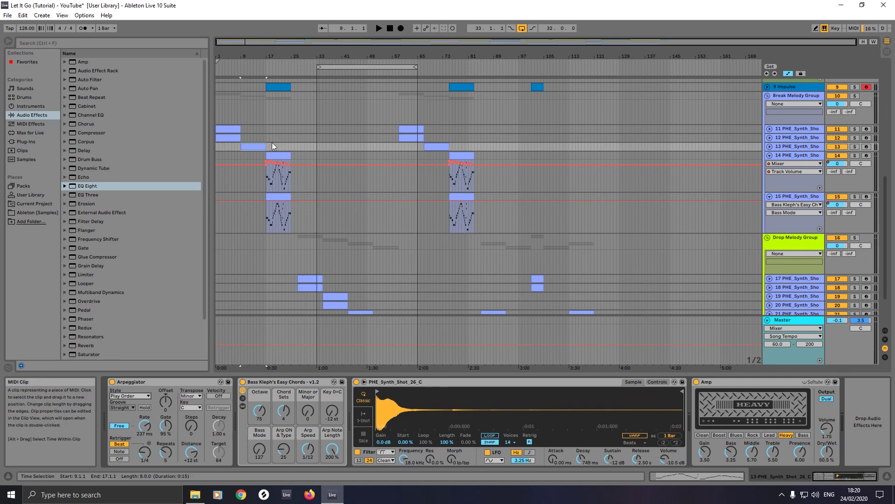
Step: Play the arrangement from bar 1 and fold tracks 14 and 15, the Drop Melody Group and the Break Melody Group
click(382, 29)
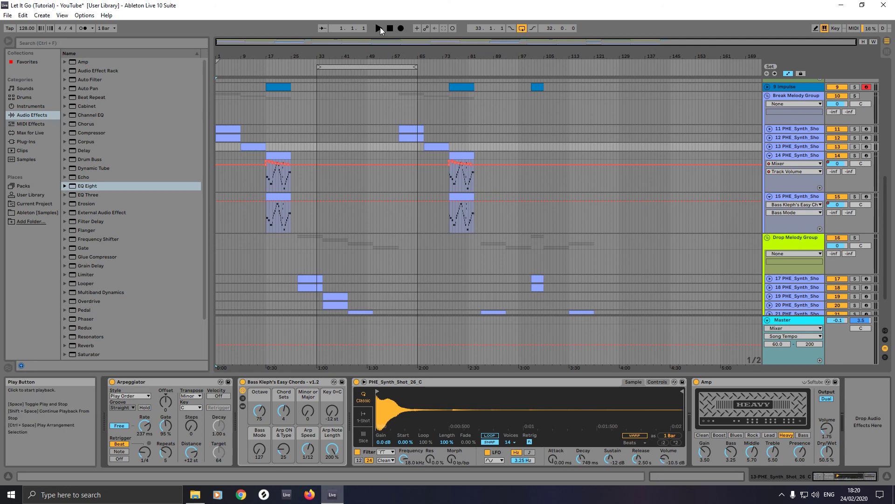
click(378, 29)
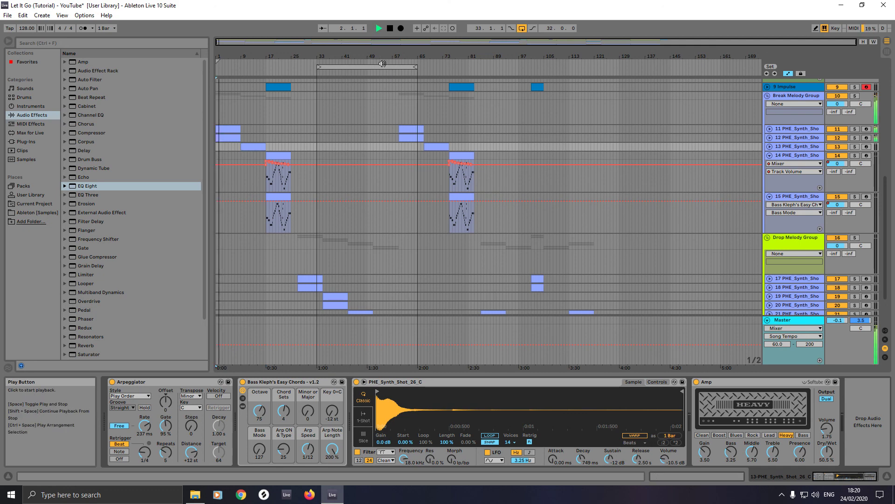
click(770, 156)
click(769, 164)
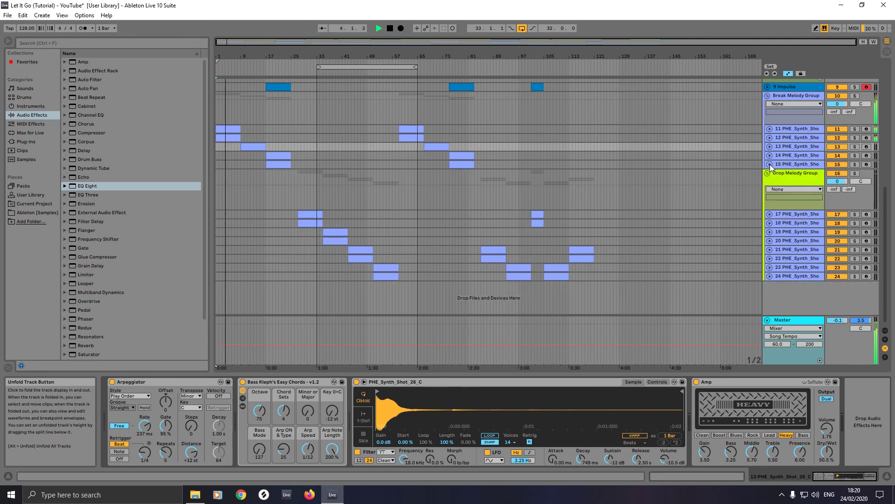
click(767, 174)
click(767, 96)
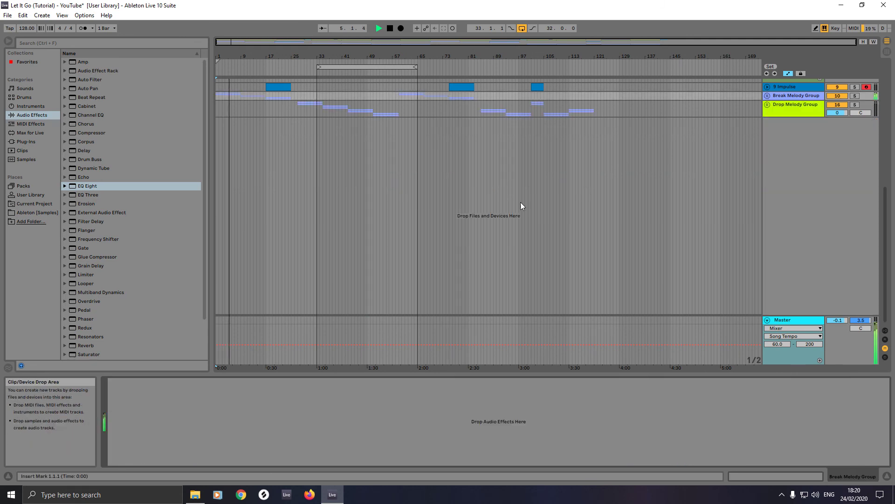
Step: Fold the Drums (Perc) Haus and Drums Haus tracks and the Vocals tracks 4 and 2
scroll(519, 230, up, 6)
scroll(525, 229, up, 3)
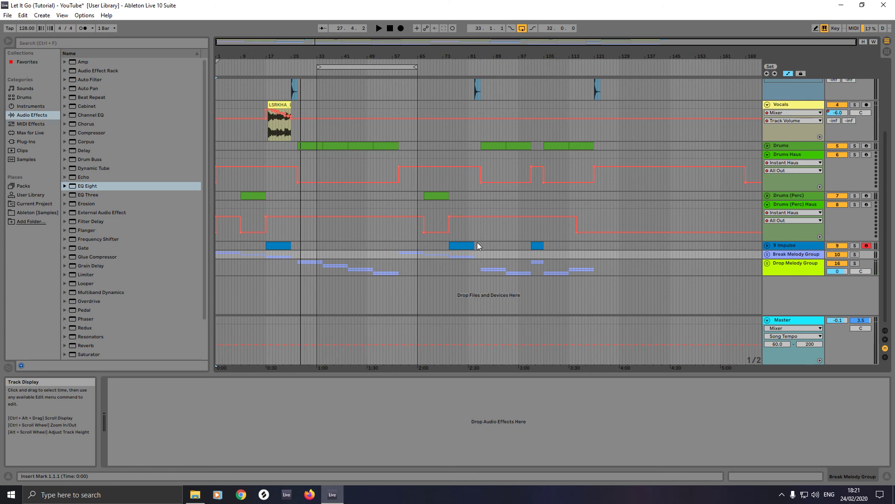
click(767, 204)
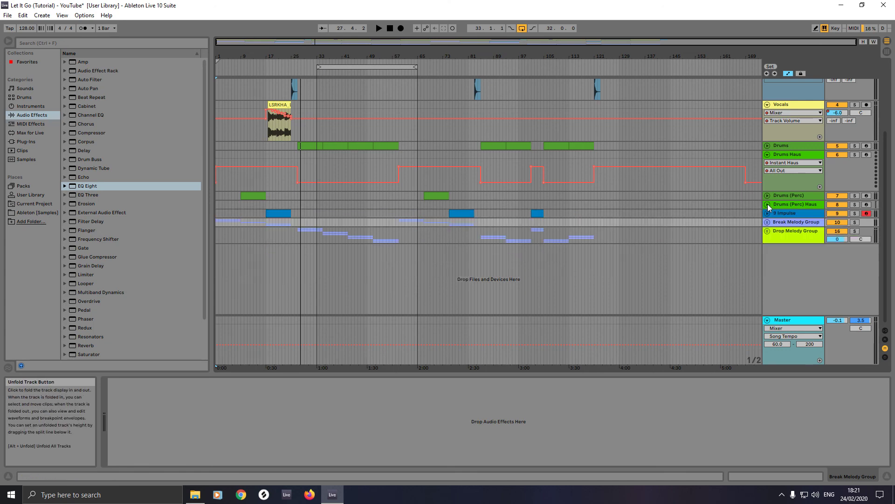
click(767, 155)
click(768, 105)
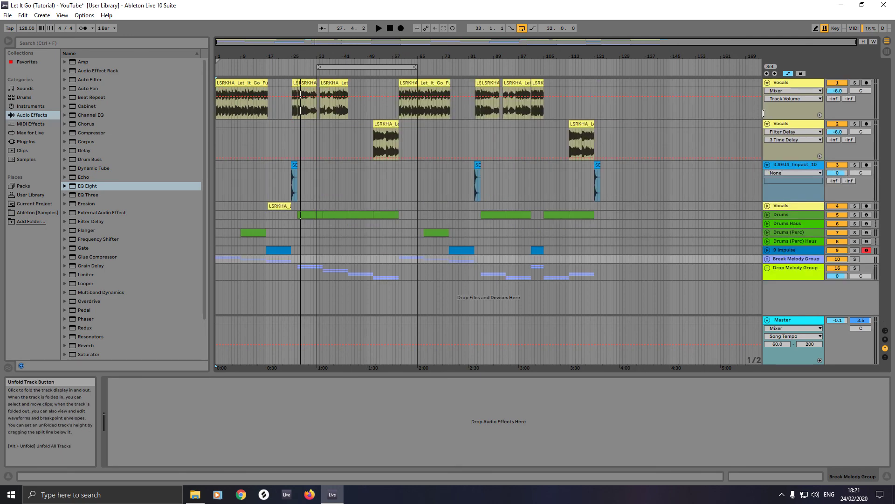
click(767, 124)
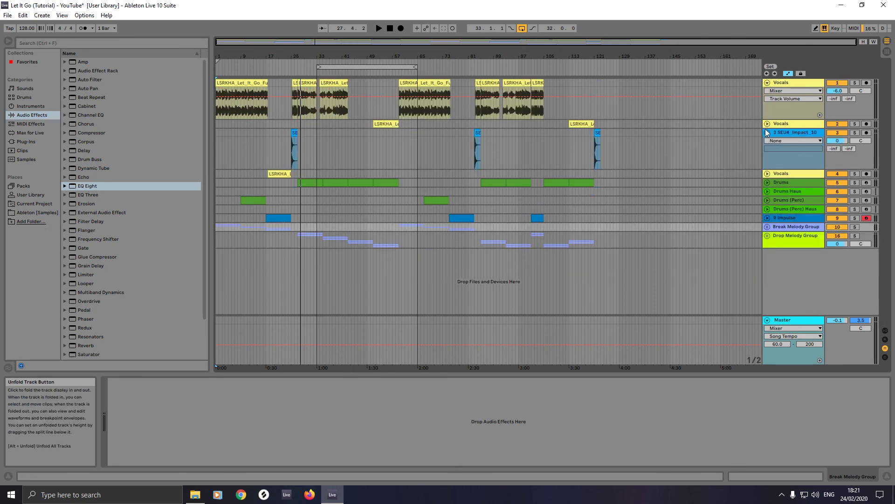